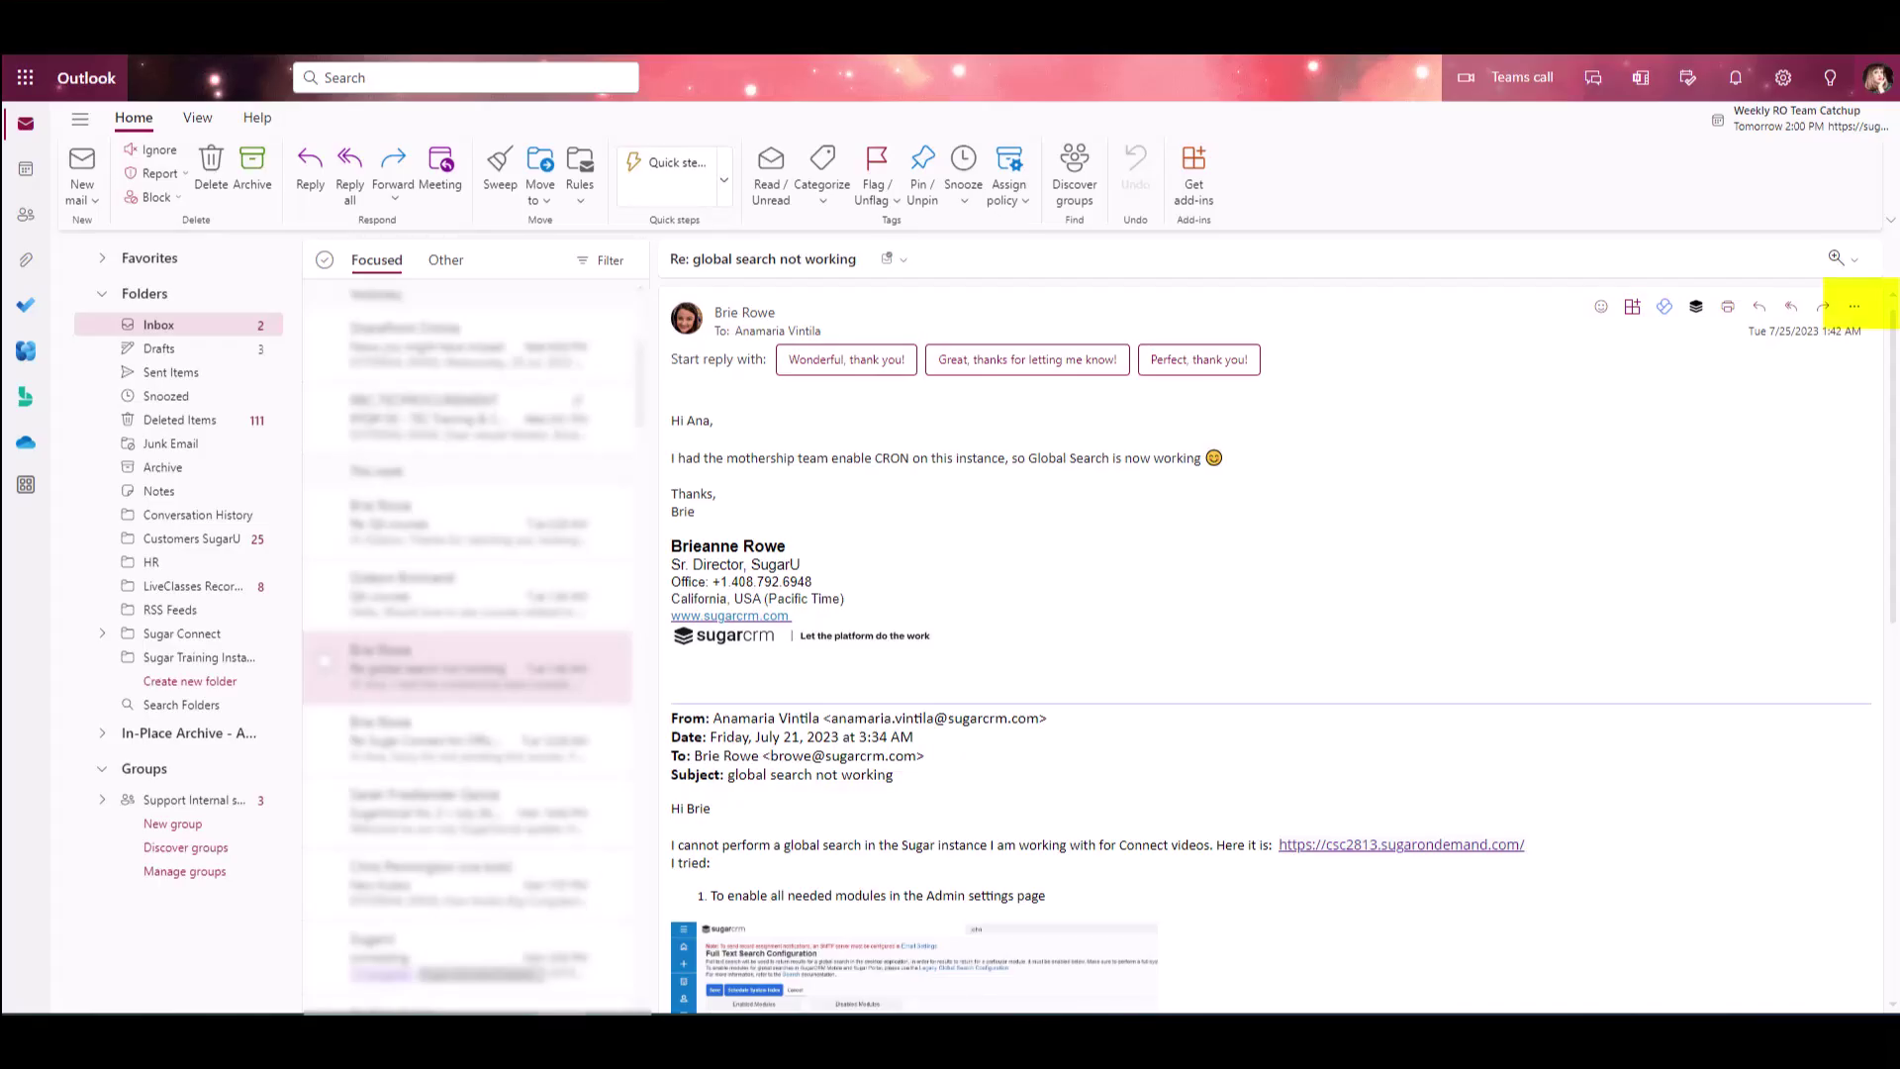
- Quick-archive the global search email to Sugar and file it in the Copy to CRM folder
{"action": "left_click", "coordinate": [1853, 311]}
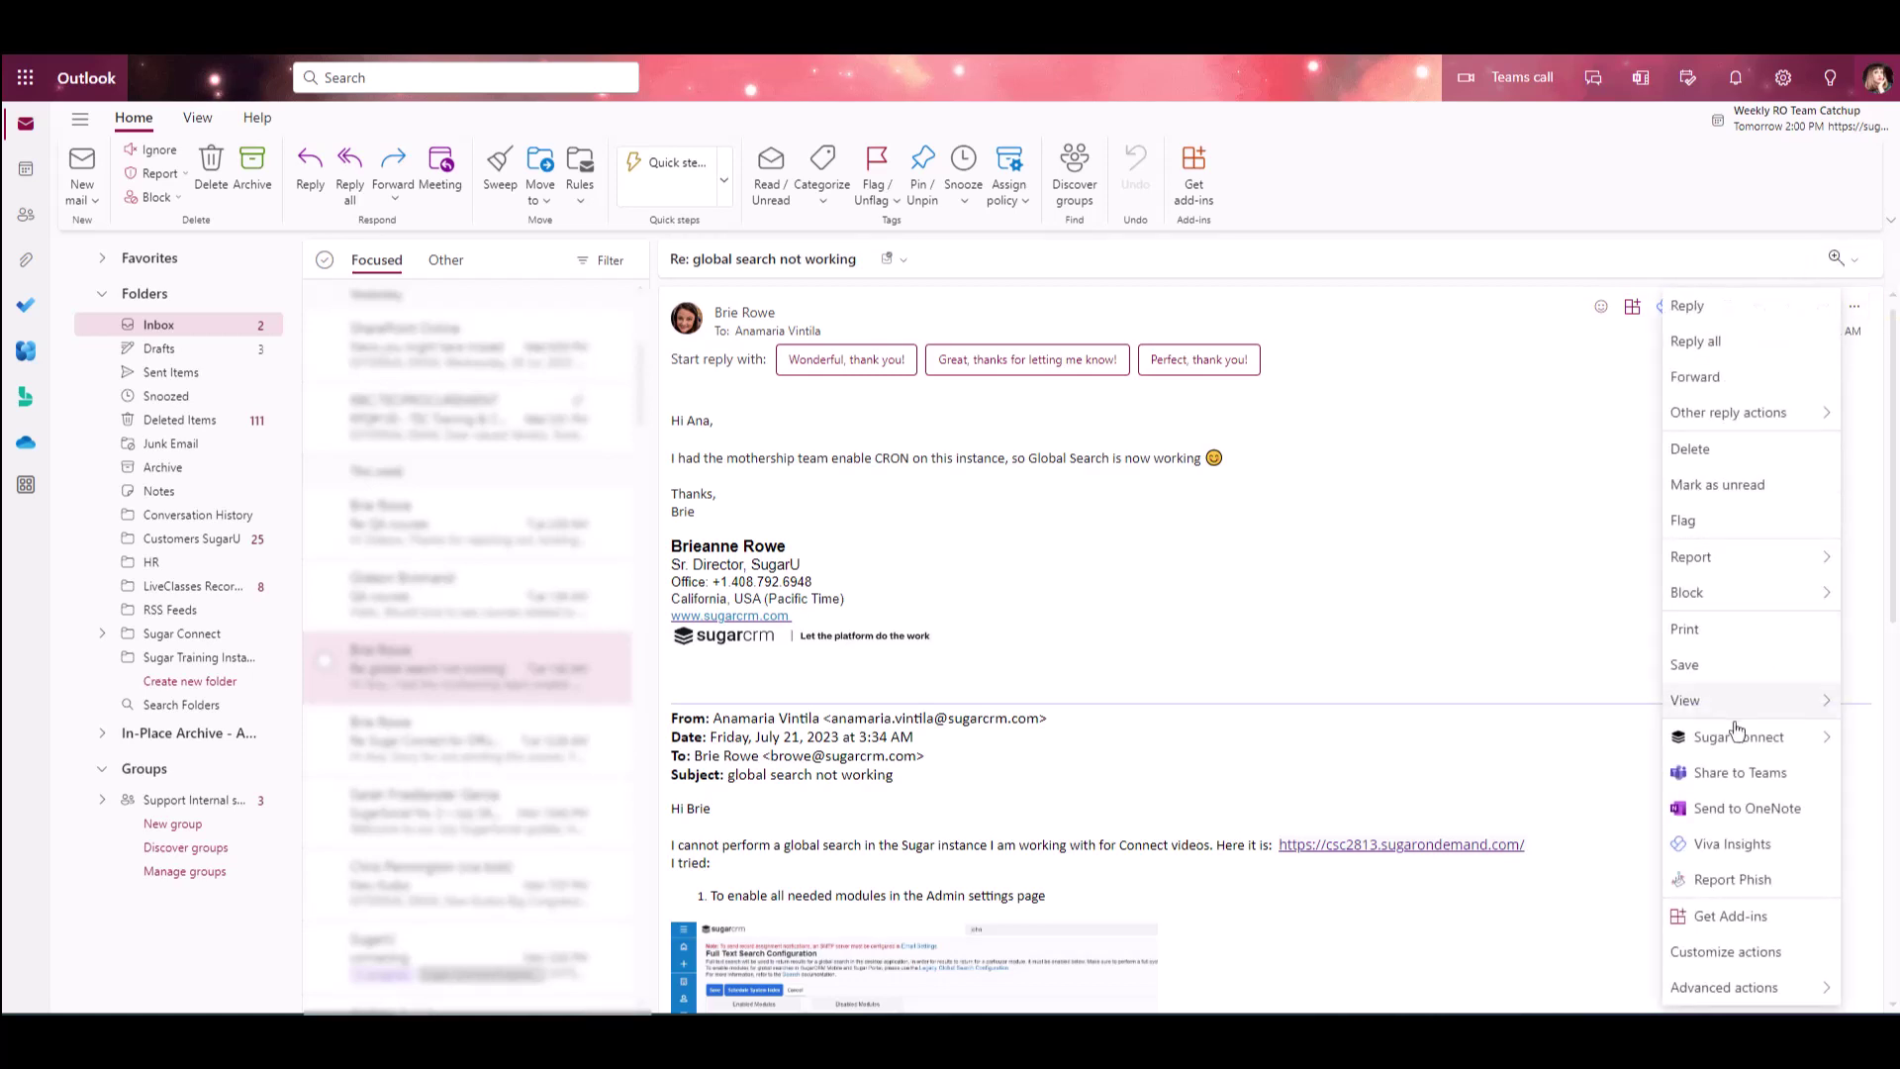
{"action": "mouse_move", "coordinate": [1733, 734]}
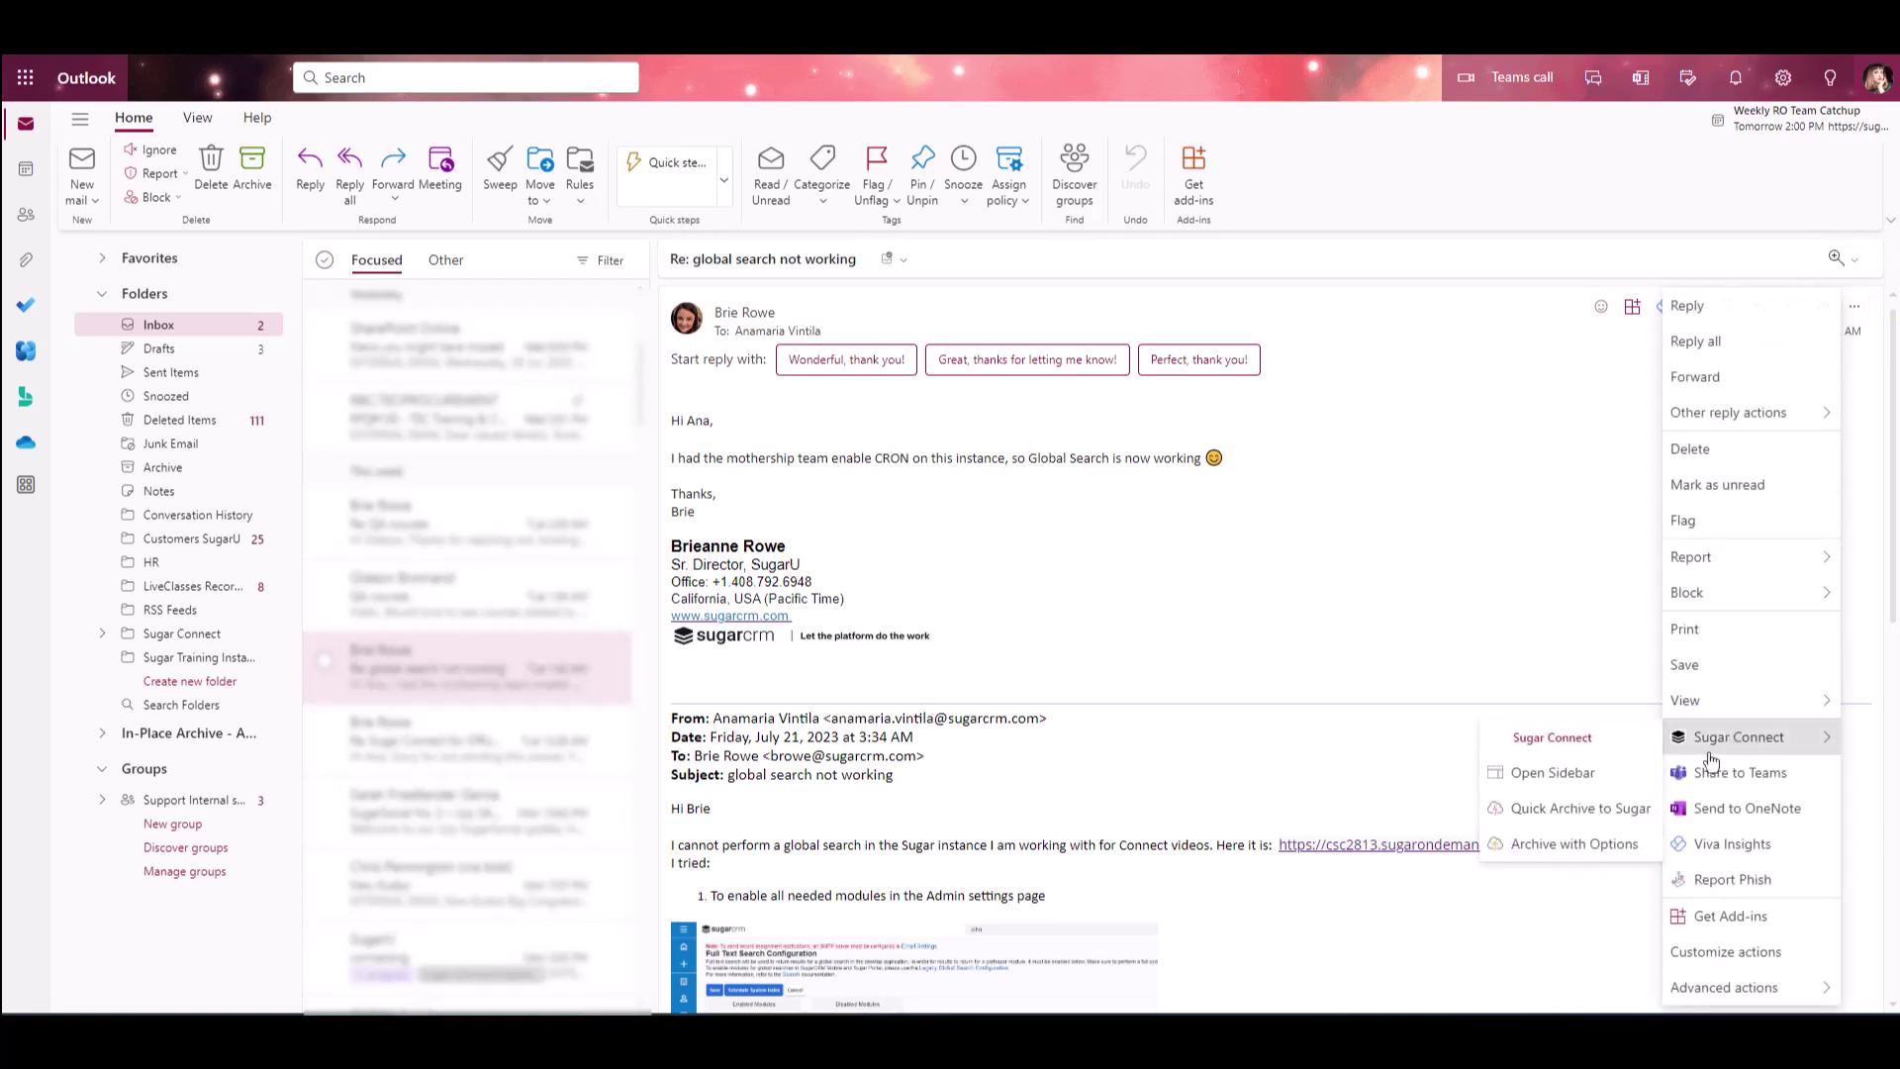
{"action": "left_click", "coordinate": [1625, 809]}
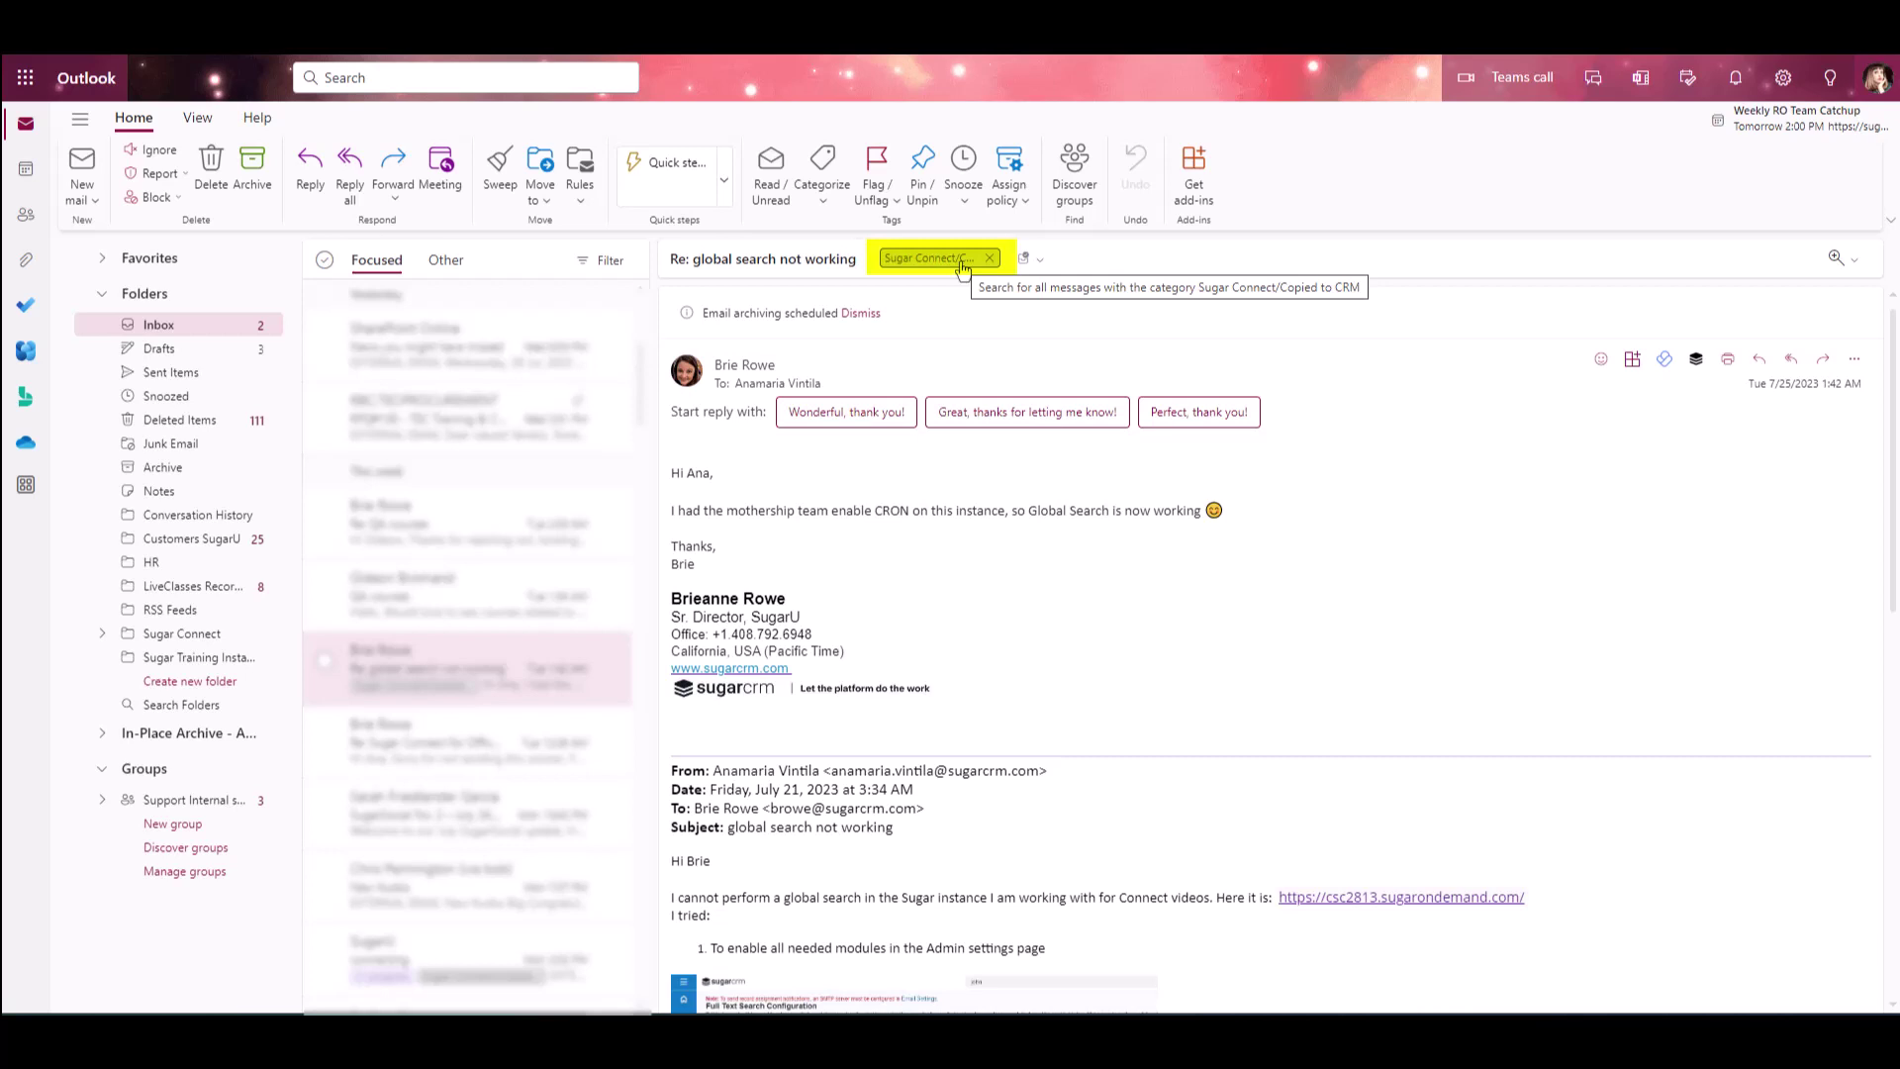
{"action": "left_click_drag", "start_coordinate": [465, 668], "coordinate": [198, 661]}
- Draft a new email to the suggested recipient titled 'Meeting Link for Next Week' with the pasted body
{"action": "left_click", "coordinate": [87, 210]}
{"action": "left_click", "coordinate": [95, 225]}
{"action": "left_click", "coordinate": [785, 313]}
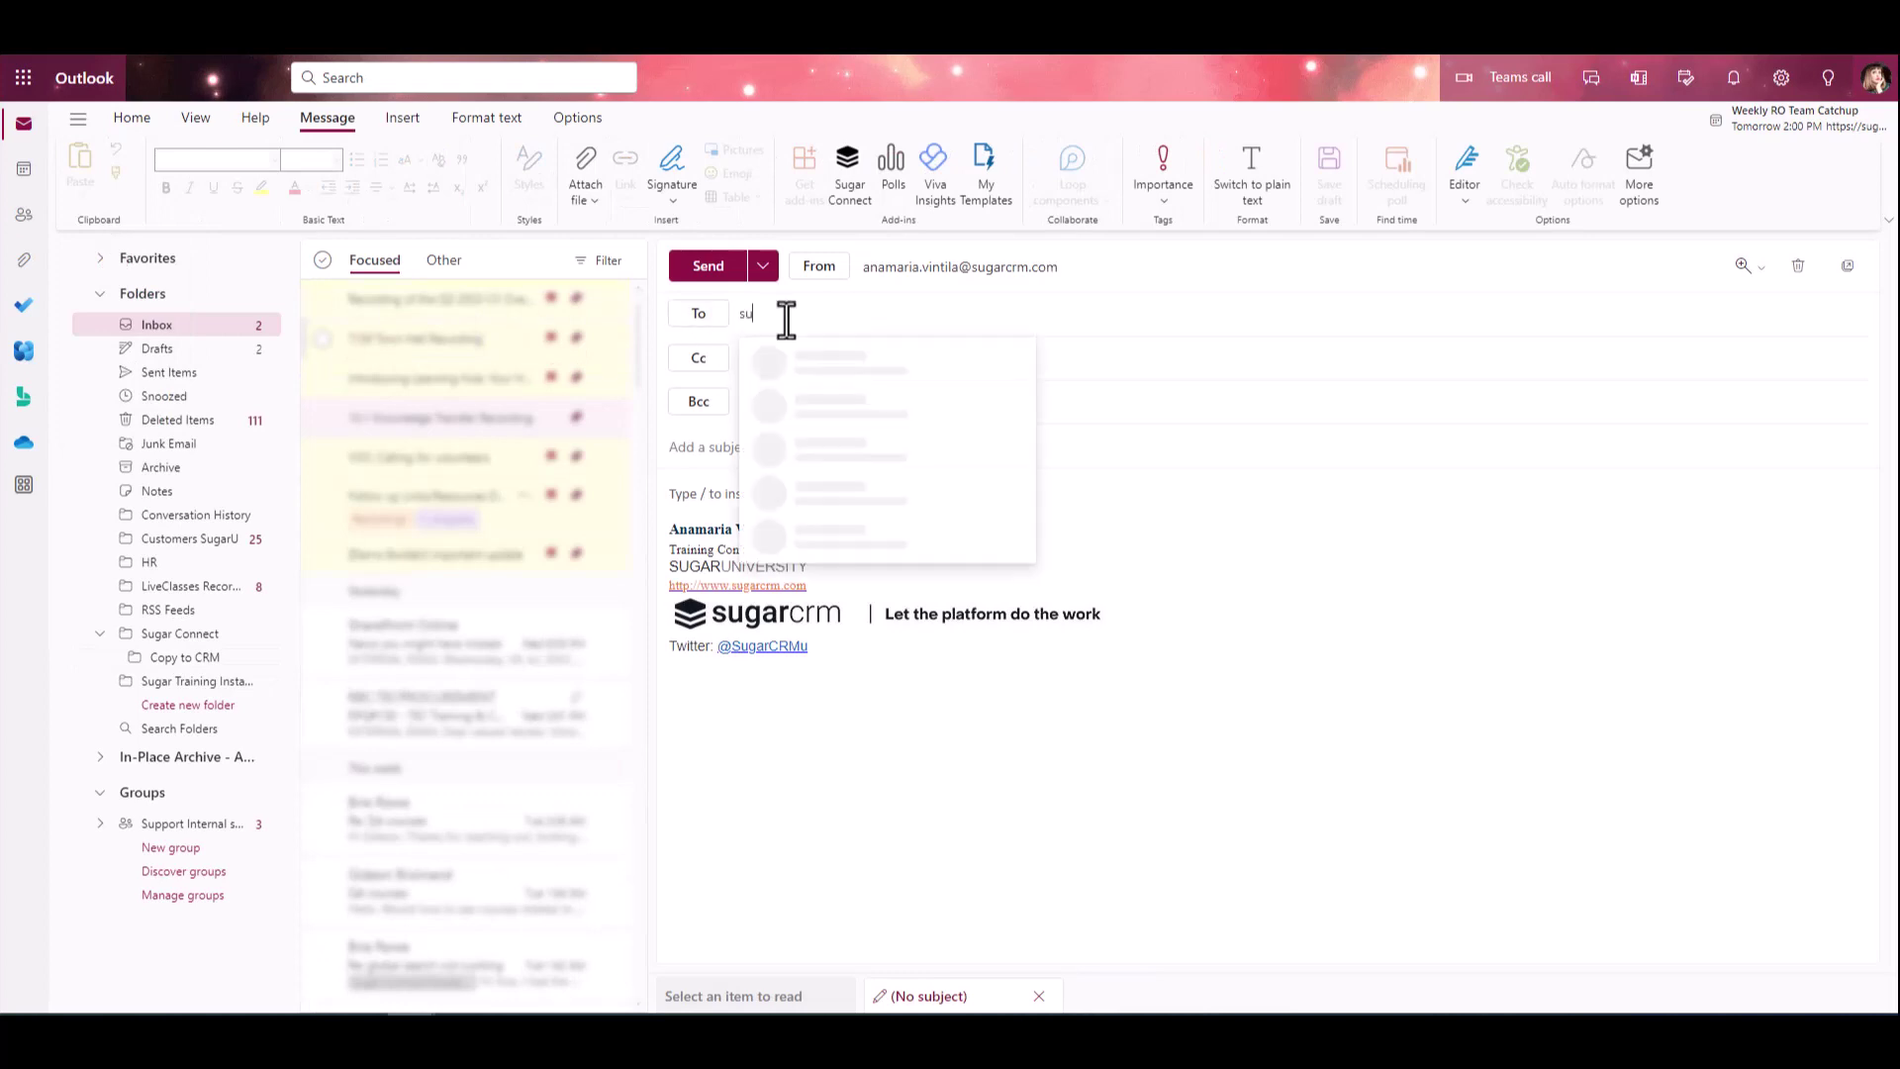
{"action": "left_click", "coordinate": [792, 421]}
{"action": "type", "text": "Meeting Link"}
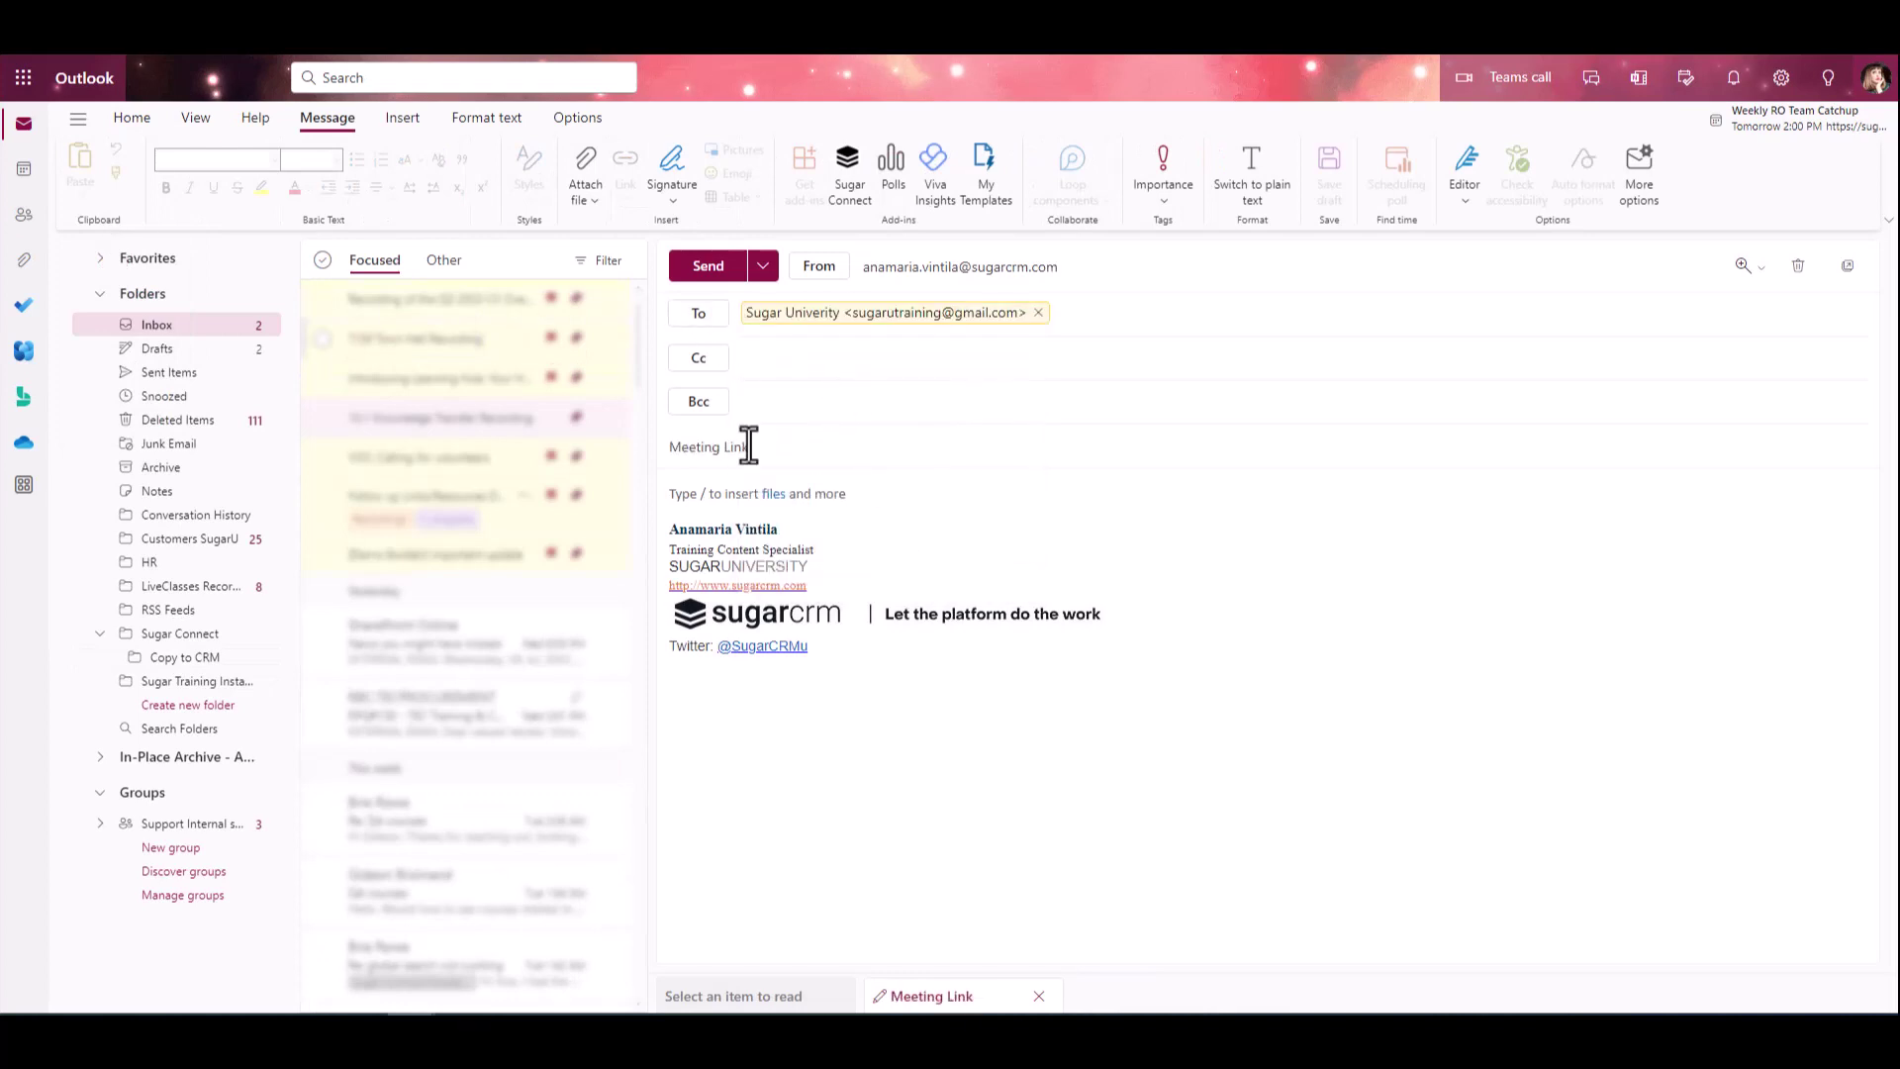
{"action": "type", "text": " for Next Week"}
{"action": "left_click", "coordinate": [683, 493]}
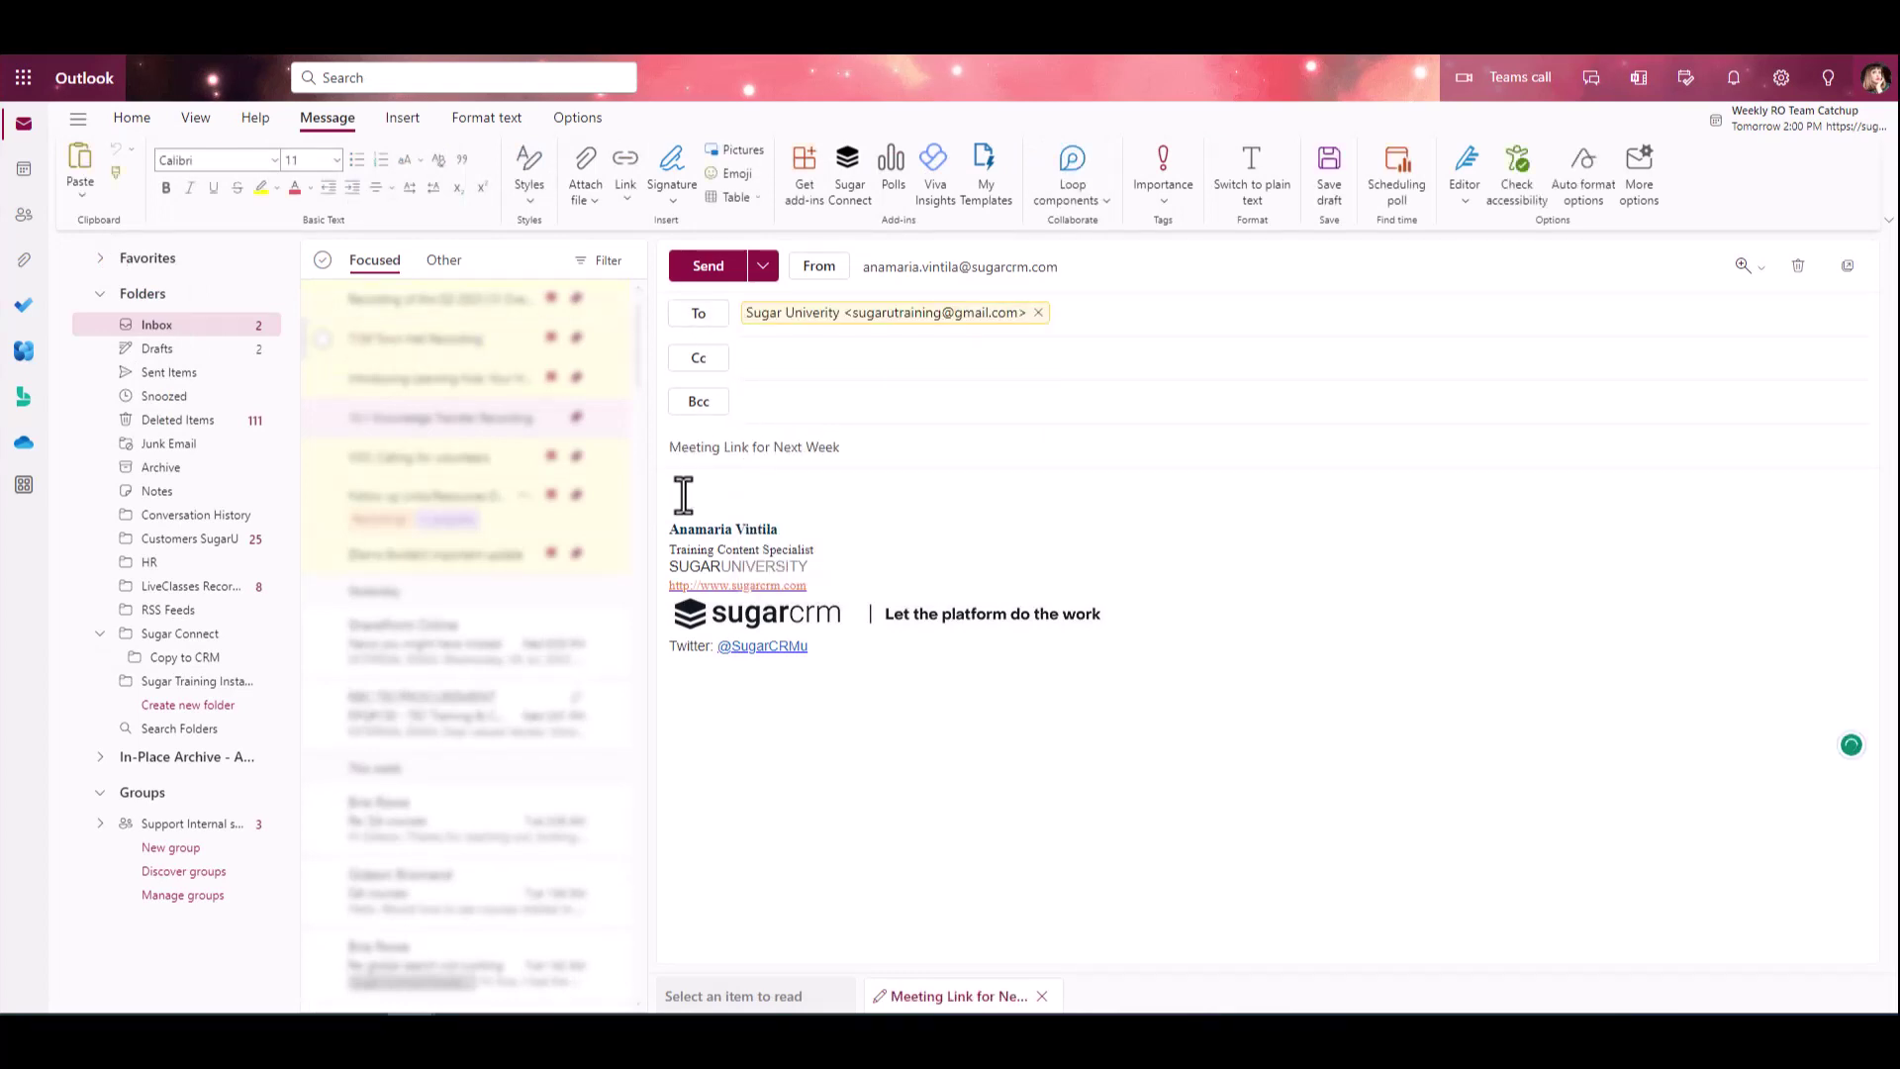
{"action": "type", "text": "Hi Brie  Just checking to see if you received the meeting invite I shared with you for next week. Please confirm or accept the calendar invitation.  Thank you, Ana"}
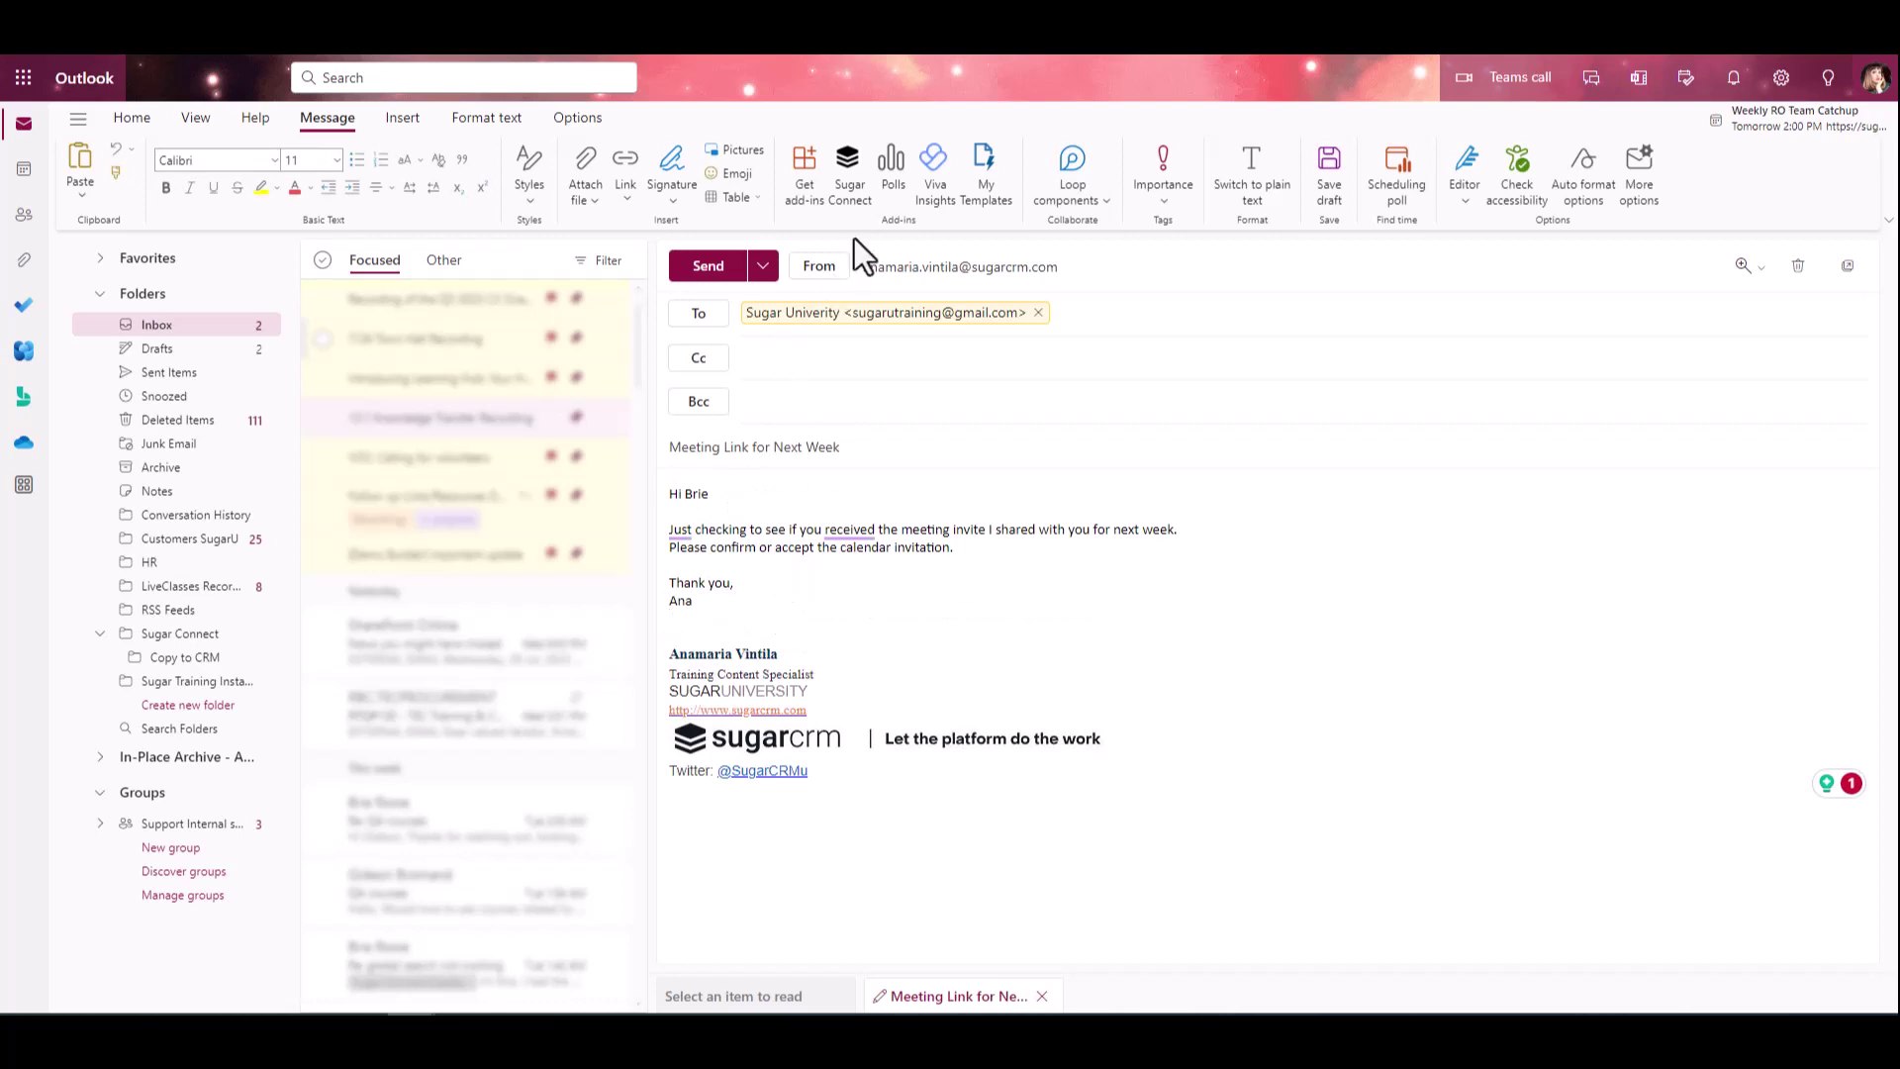
- Quick-archive the new email to Sugar via Sugar Connect and send it
{"action": "left_click", "coordinate": [847, 204]}
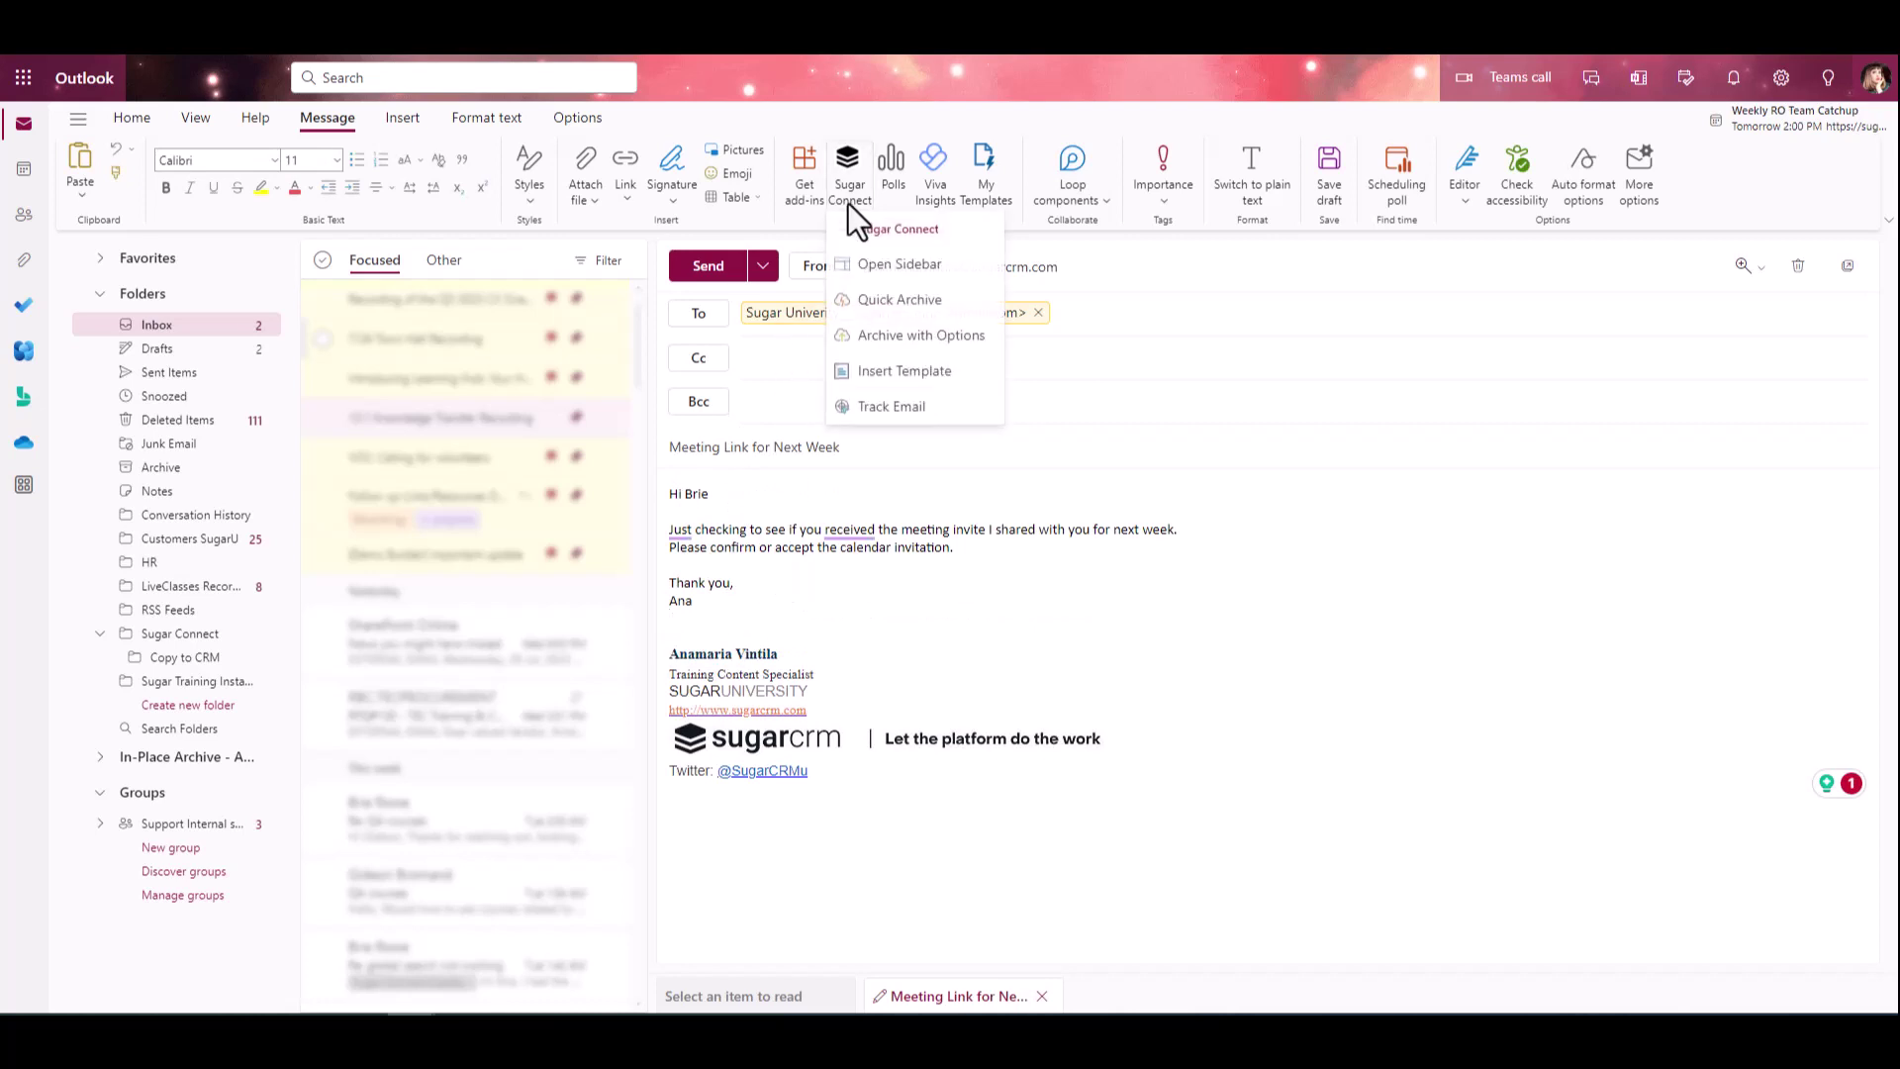
{"action": "left_click", "coordinate": [953, 307]}
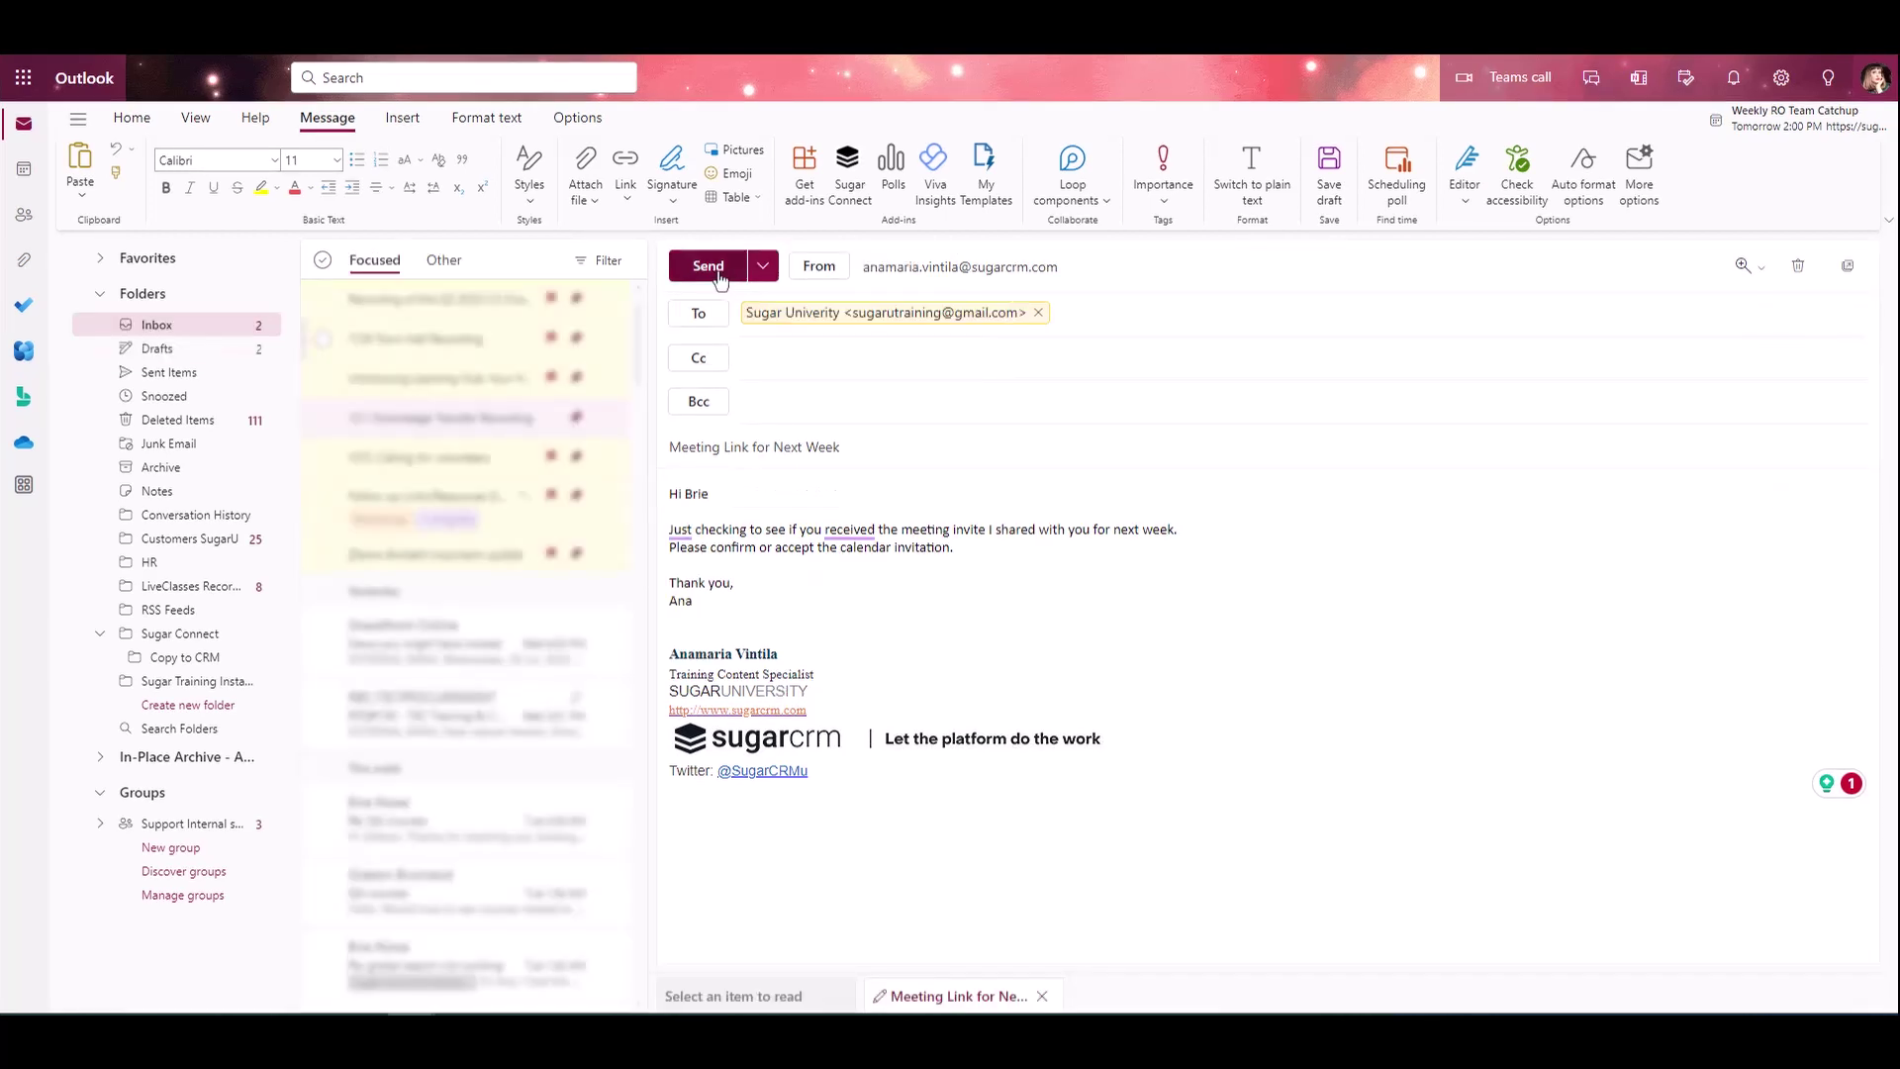
{"action": "left_click", "coordinate": [718, 276]}
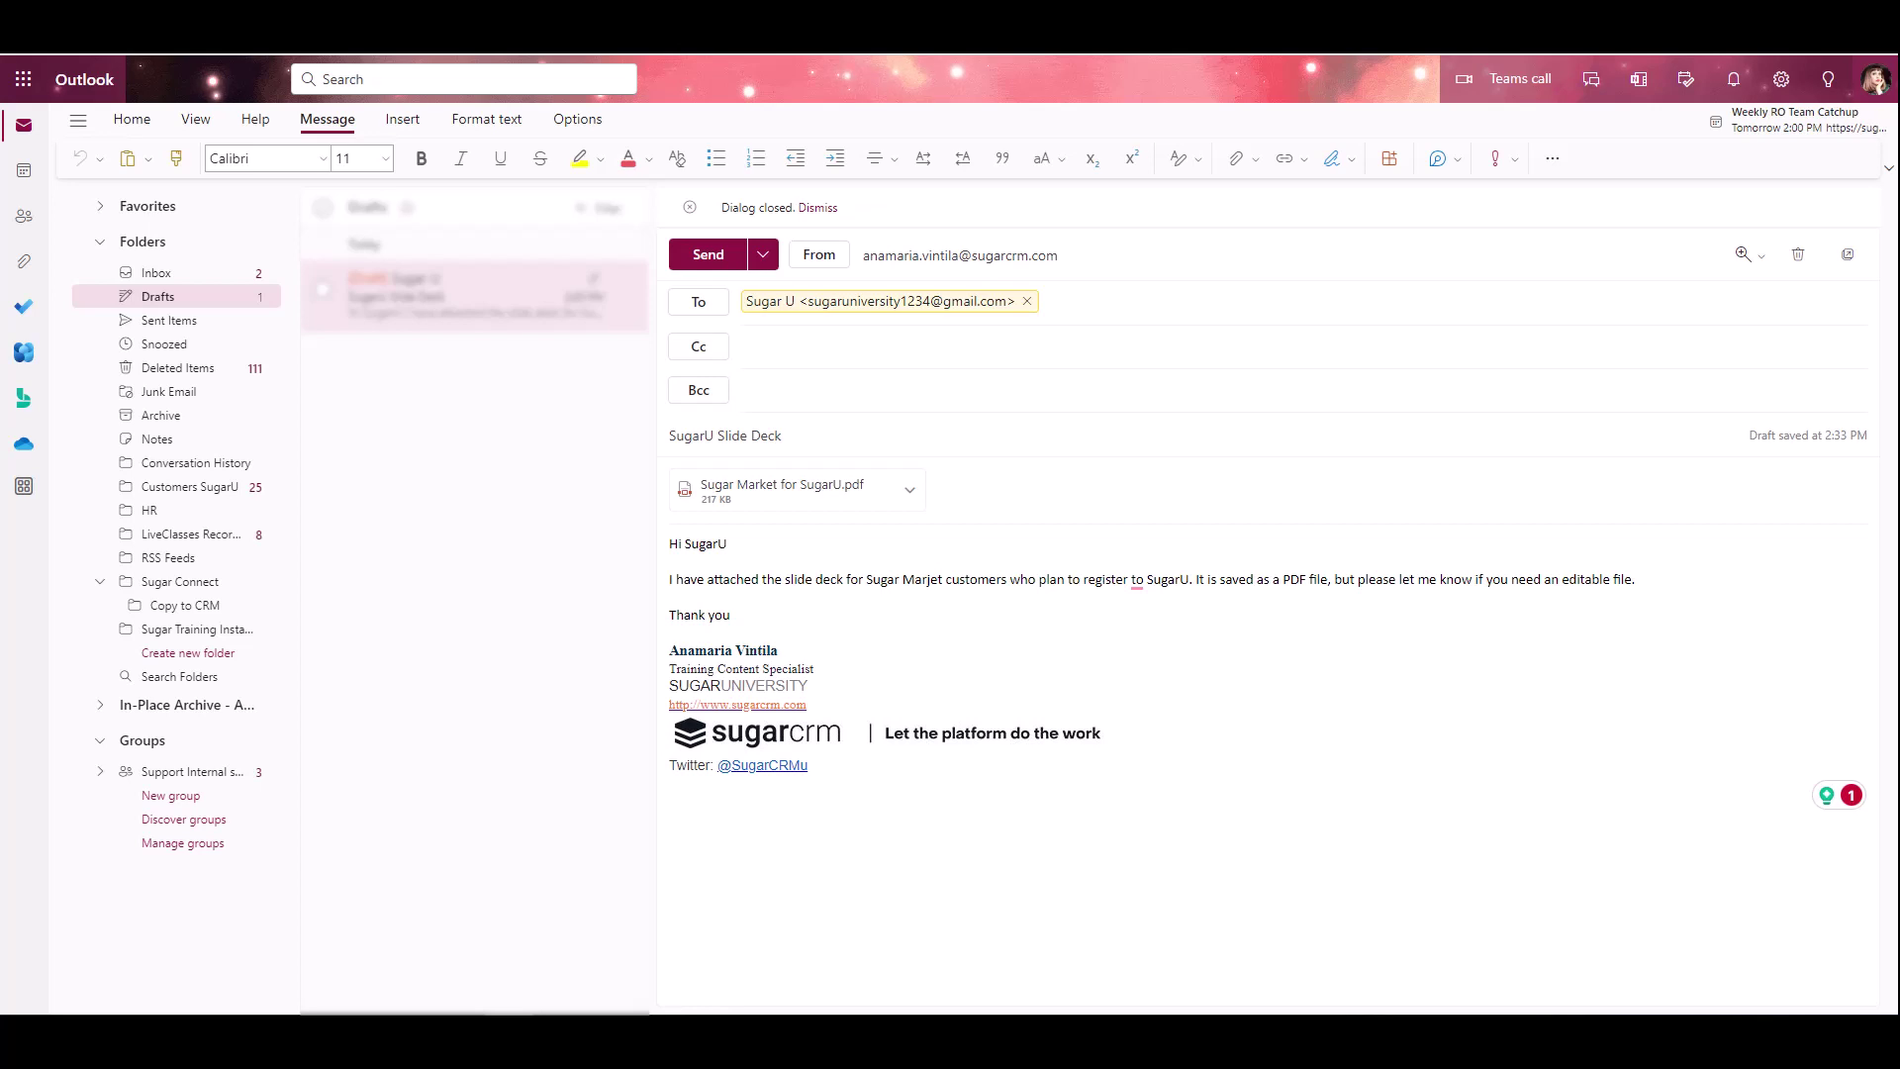
- Open Sugar Connect Archive with Options and keep both related entries, including Anytime Air Support Inc., selected
{"action": "left_click", "coordinate": [1551, 158]}
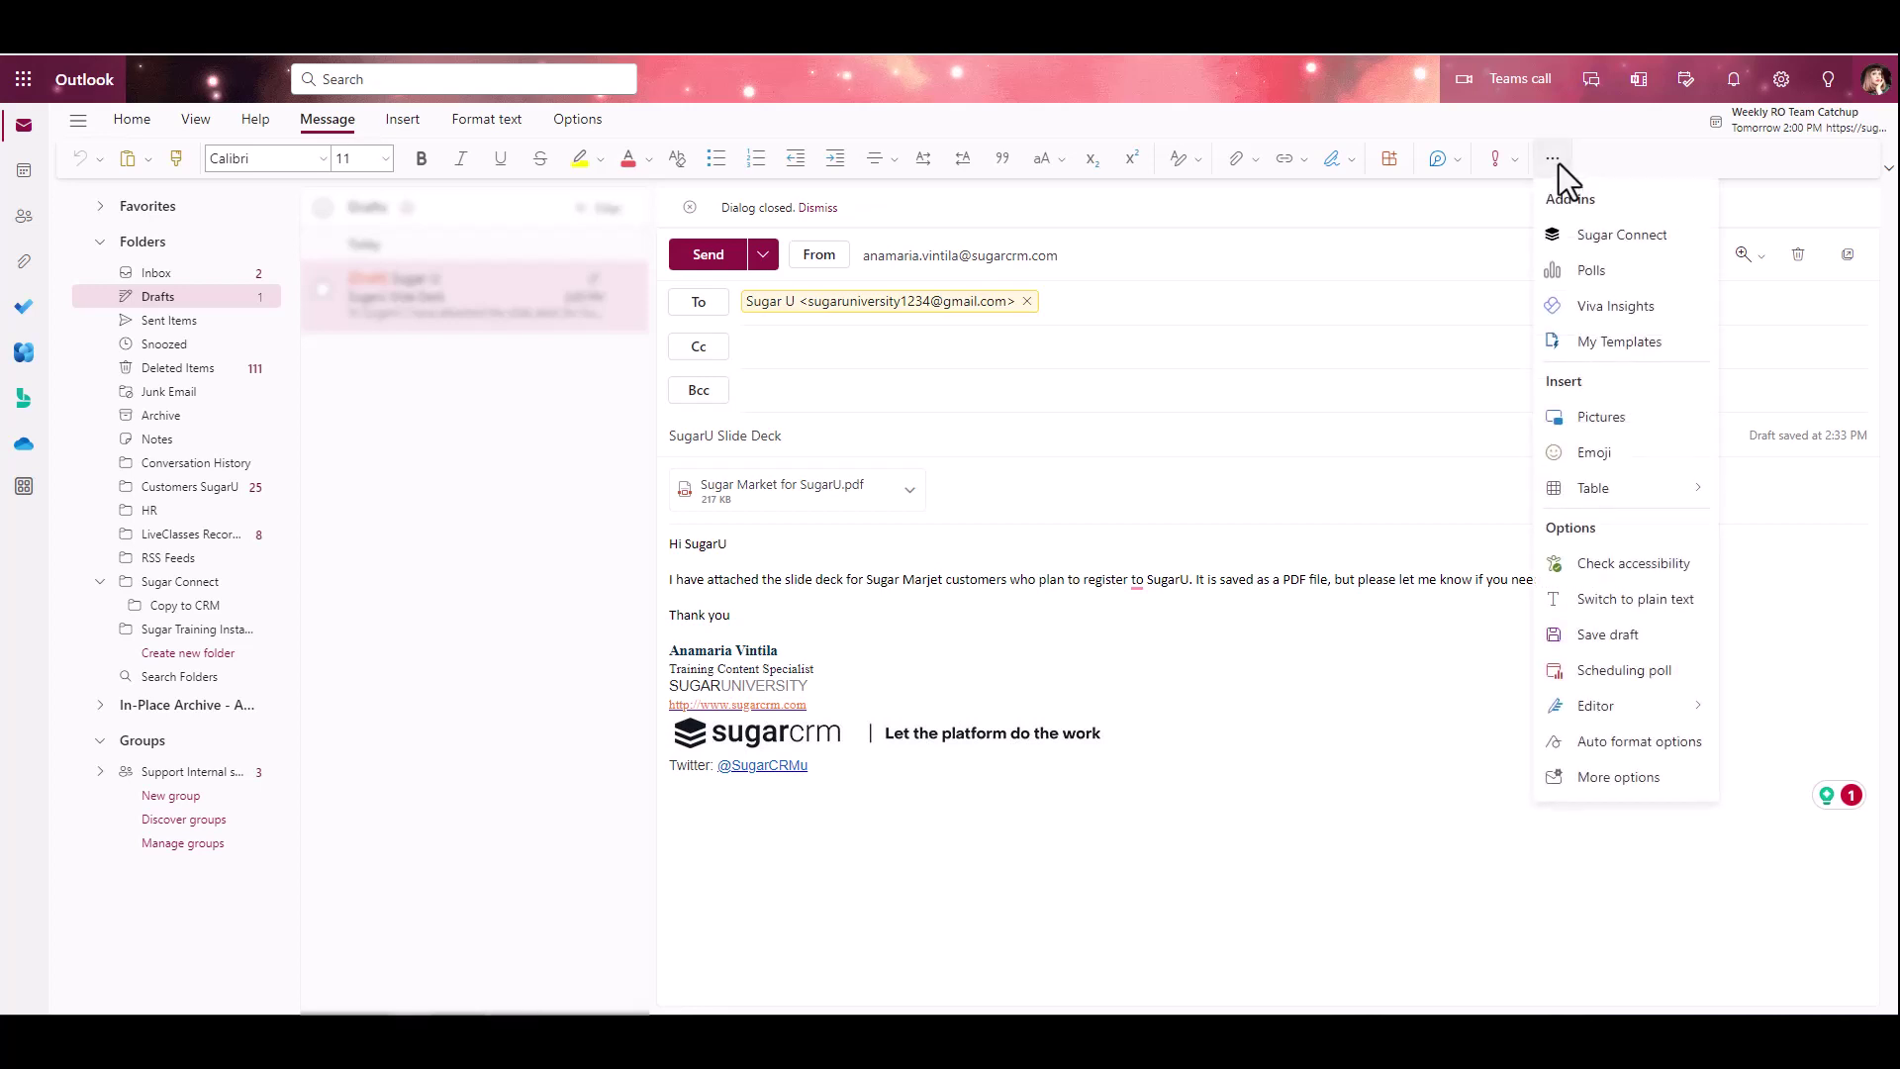
{"action": "left_click", "coordinate": [1652, 234]}
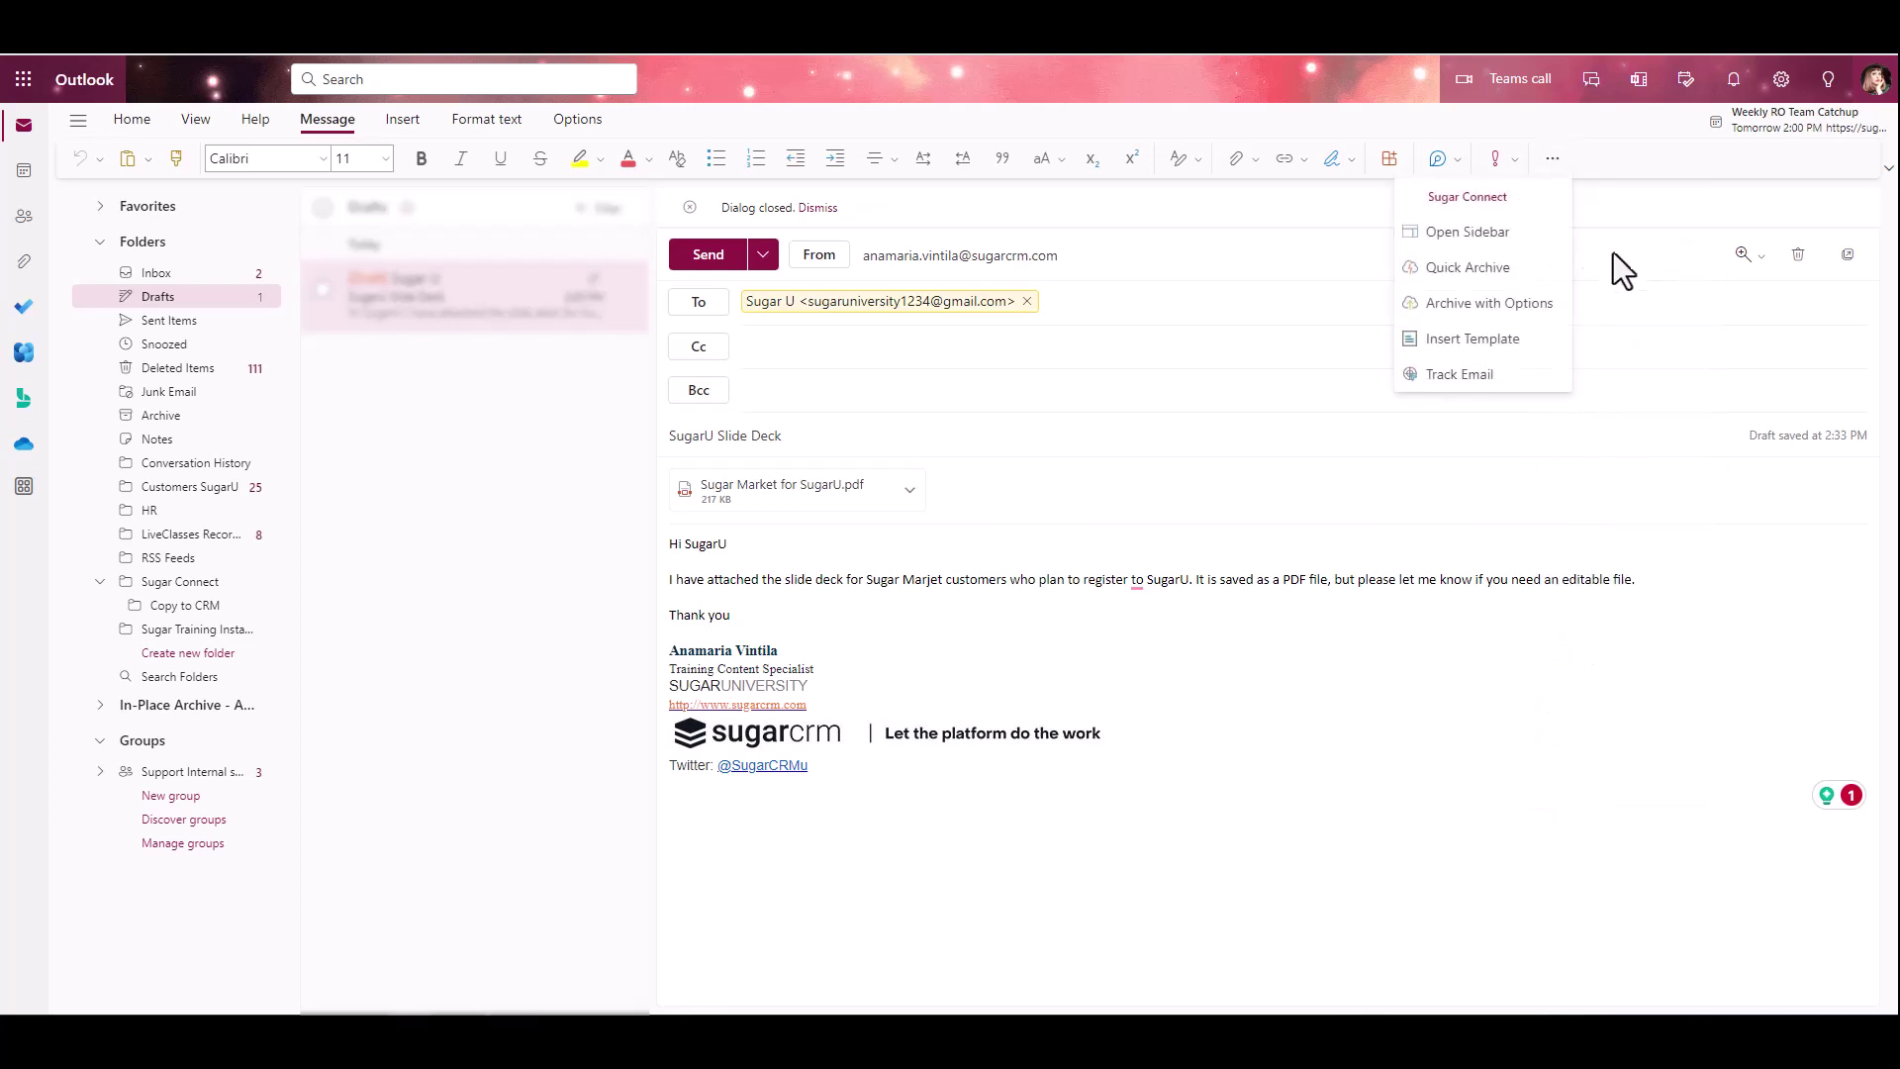
{"action": "left_click", "coordinate": [1477, 306]}
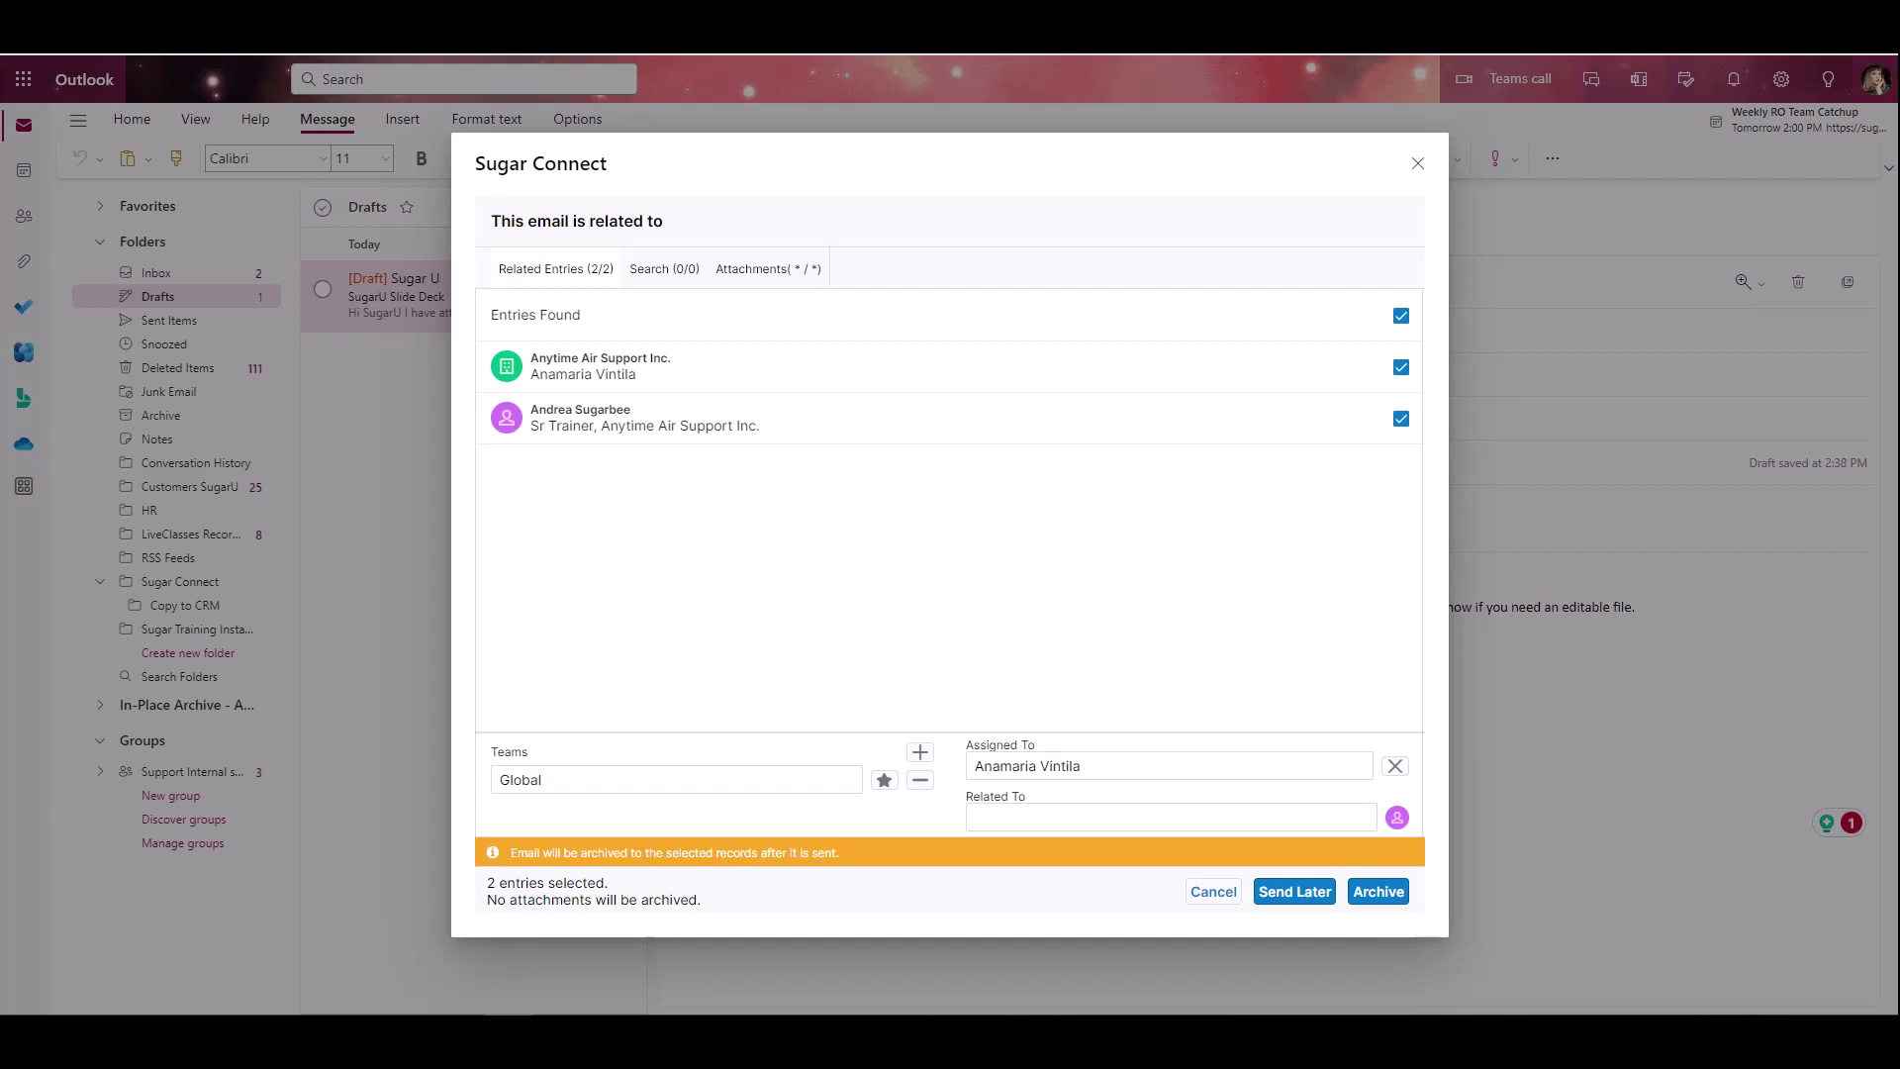
{"action": "left_click", "coordinate": [1401, 367]}
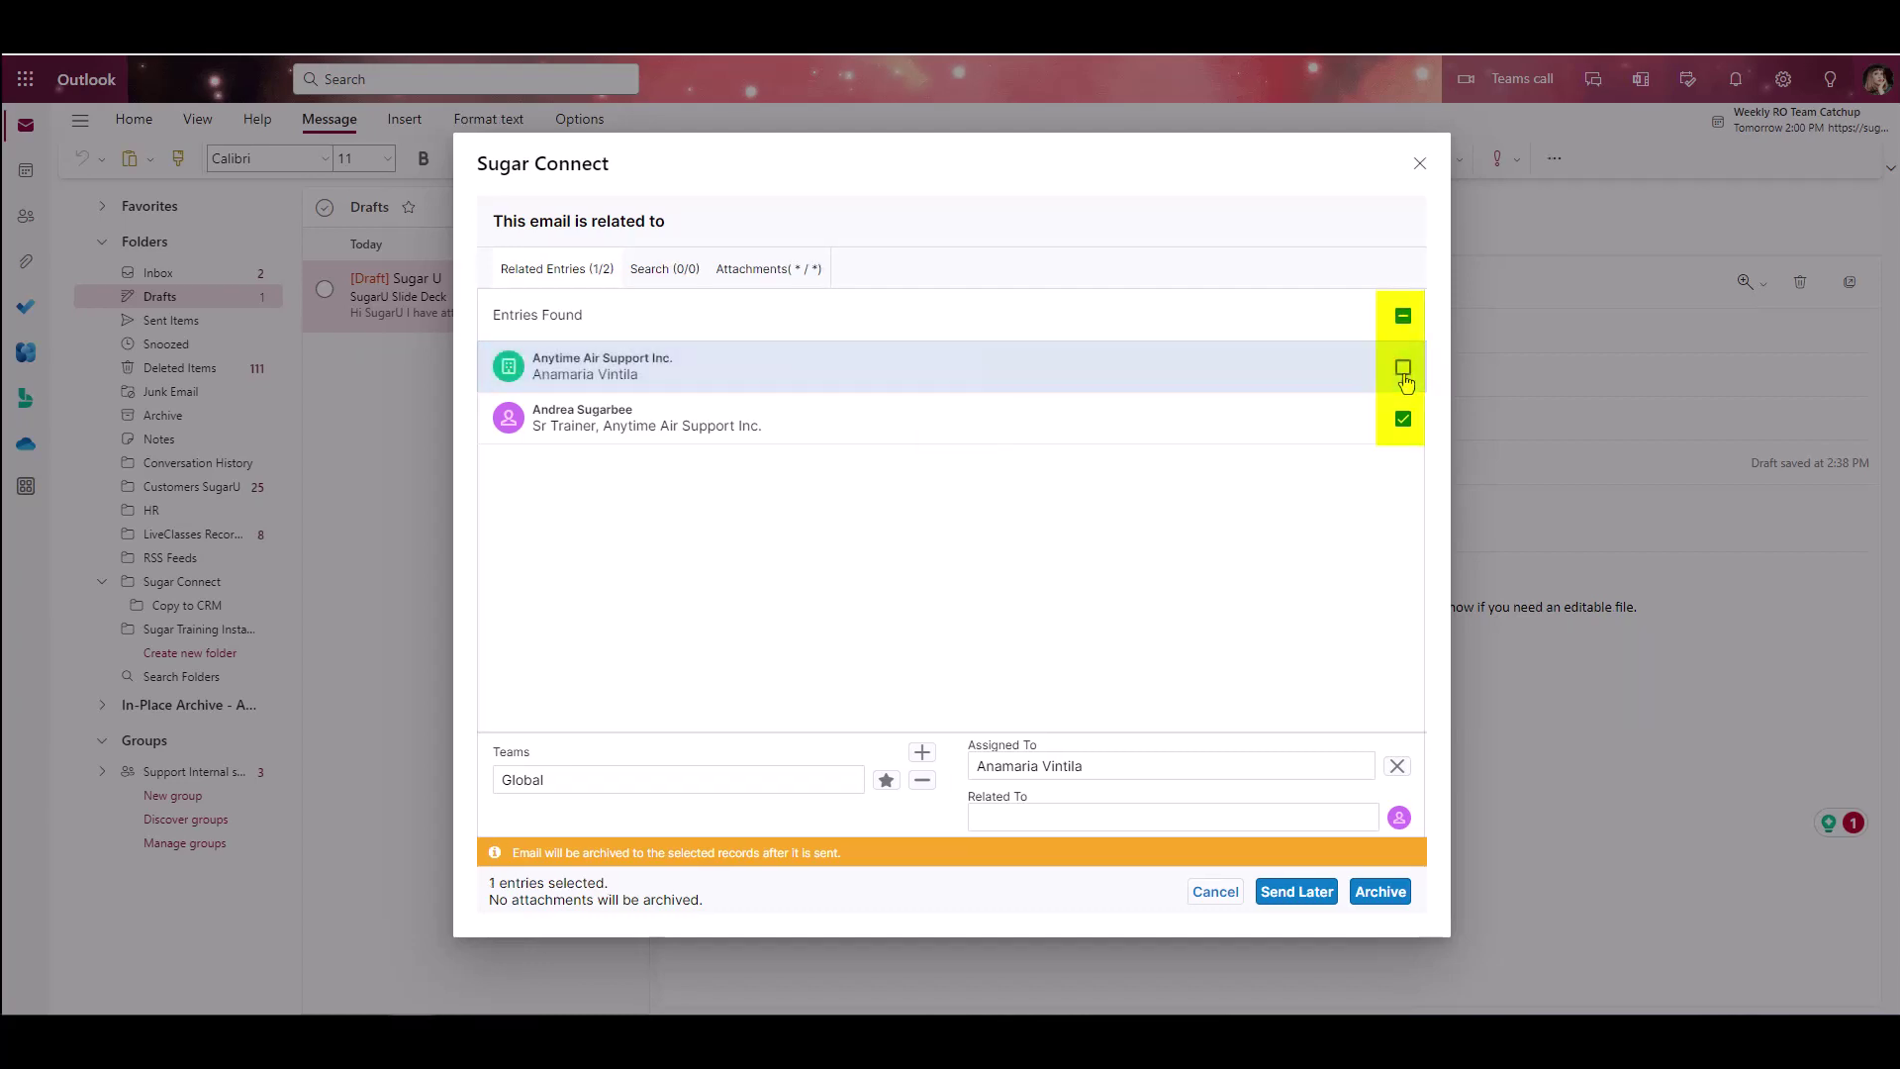
{"action": "left_click", "coordinate": [1404, 423]}
{"action": "left_click", "coordinate": [1405, 424]}
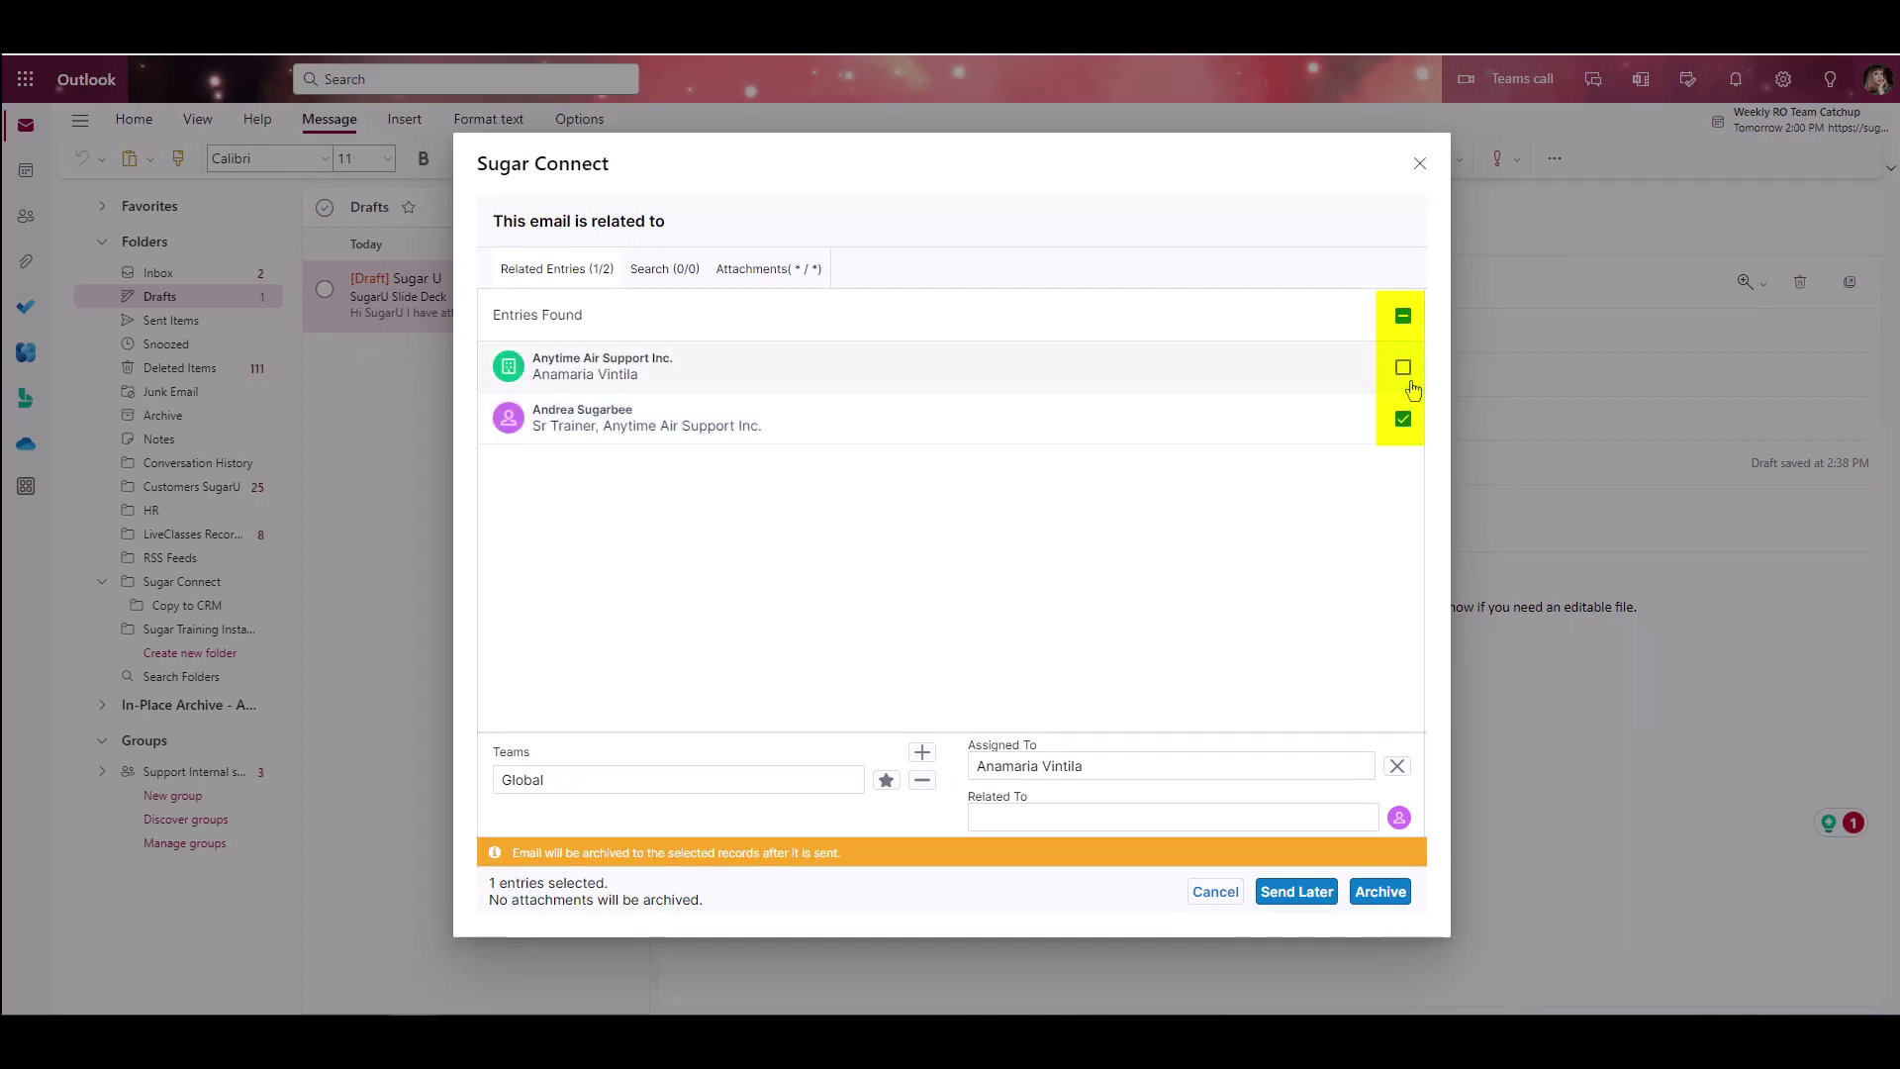
{"action": "left_click", "coordinate": [1402, 317]}
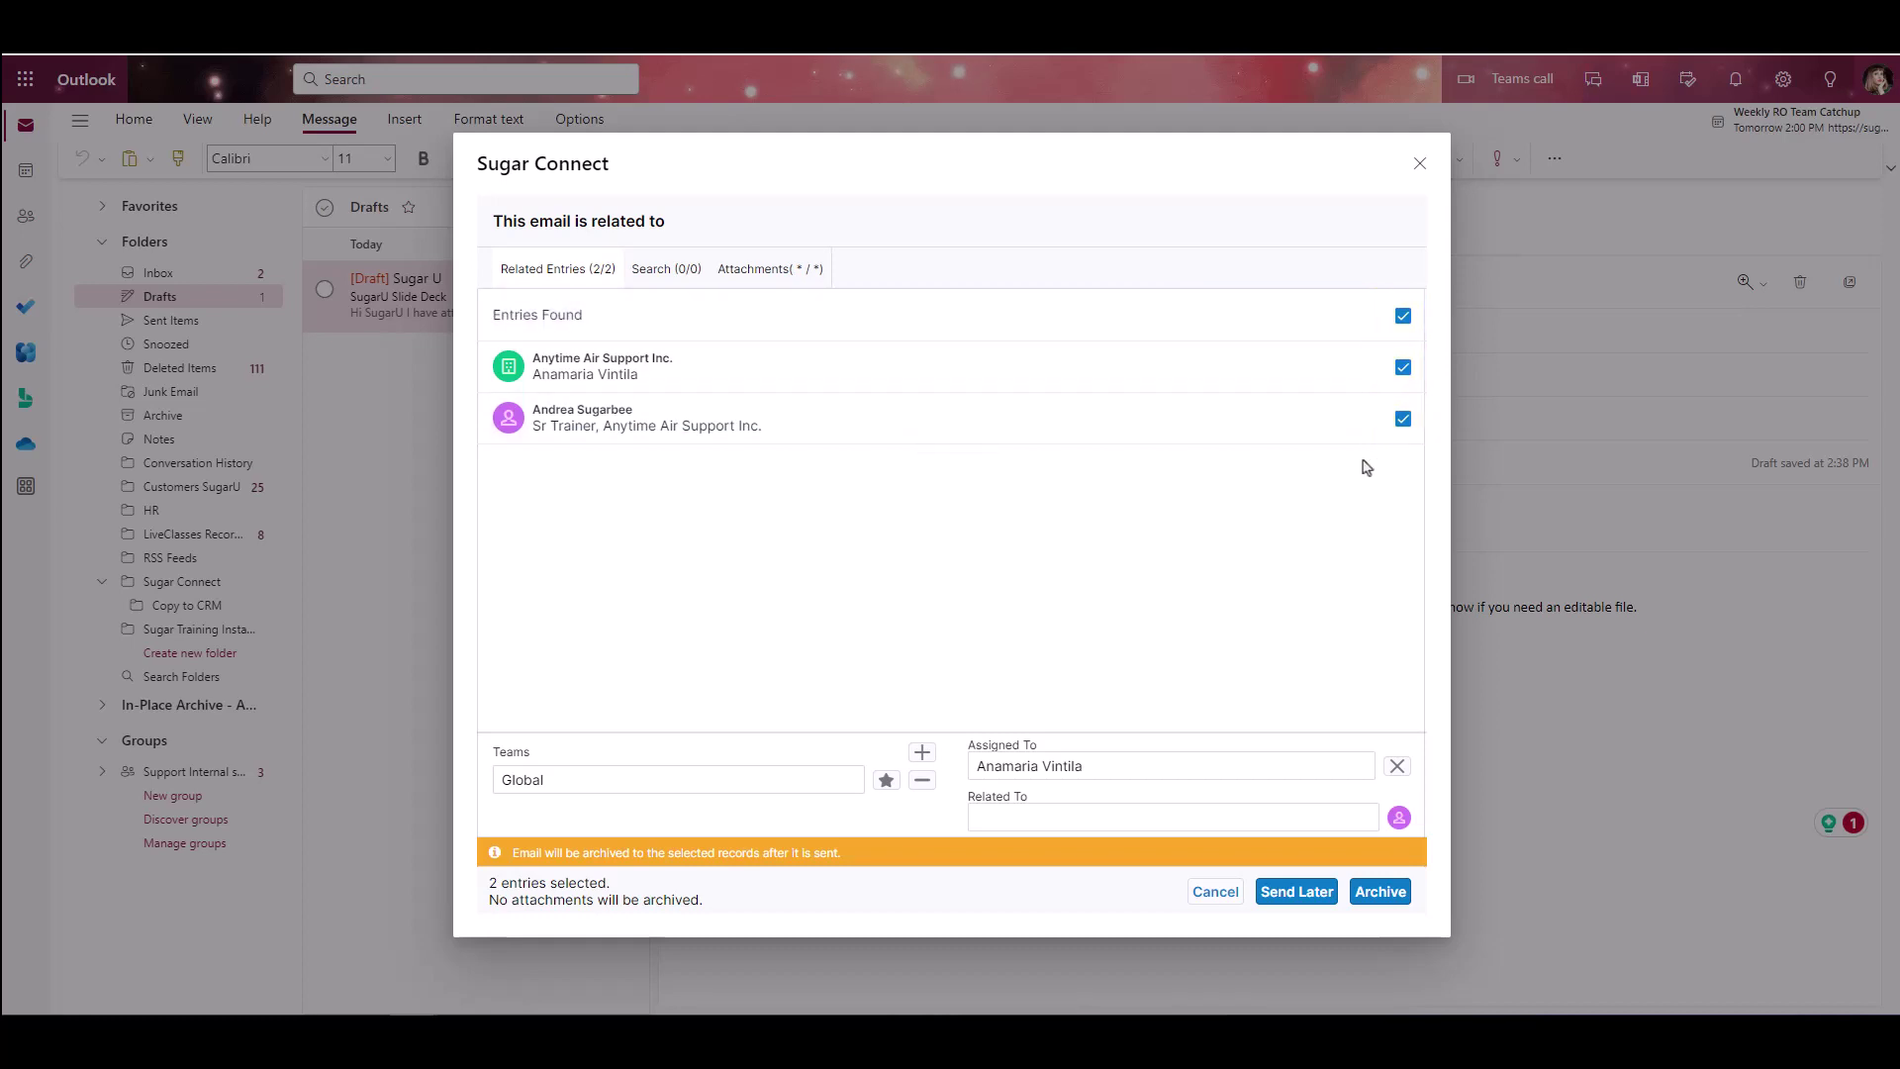
- Look through the Search and Attachments tabs of the archive dialog
{"action": "double_click", "coordinate": [666, 272]}
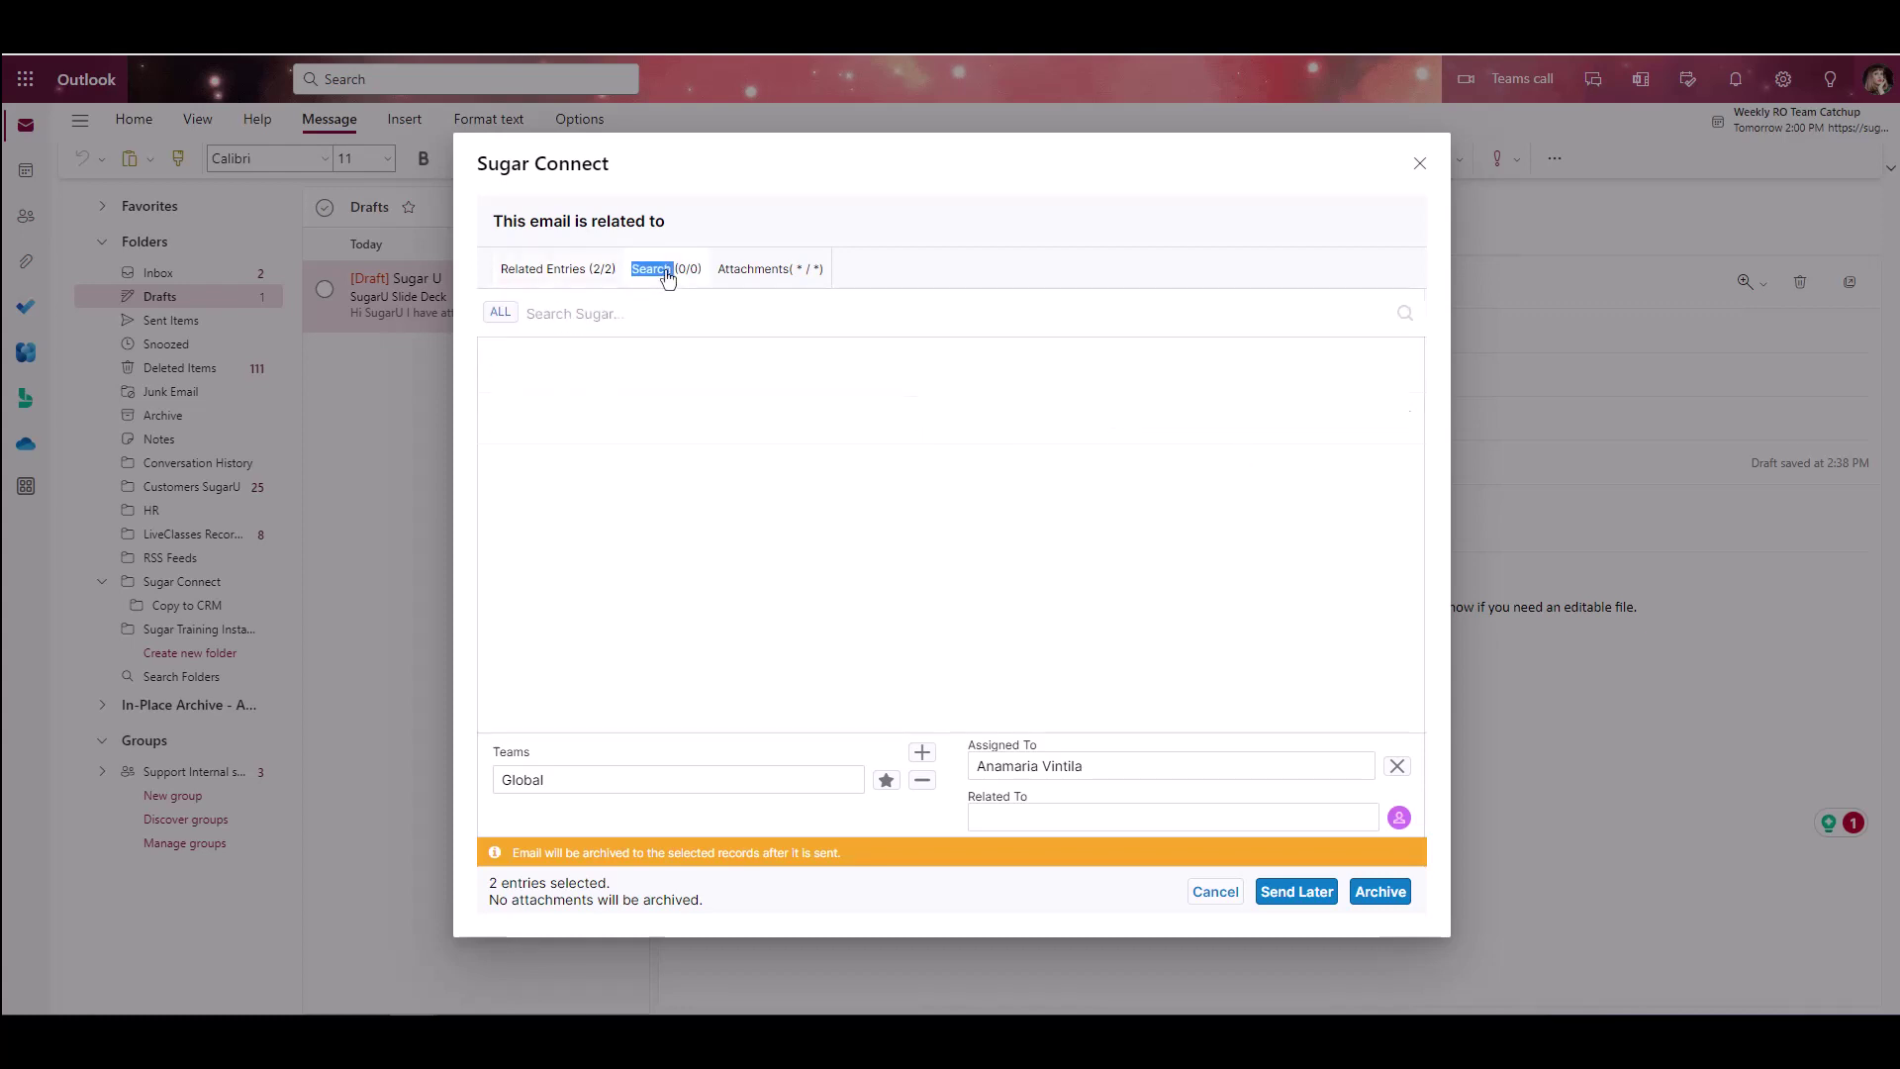
{"action": "left_click", "coordinate": [582, 315]}
{"action": "left_click", "coordinate": [764, 277]}
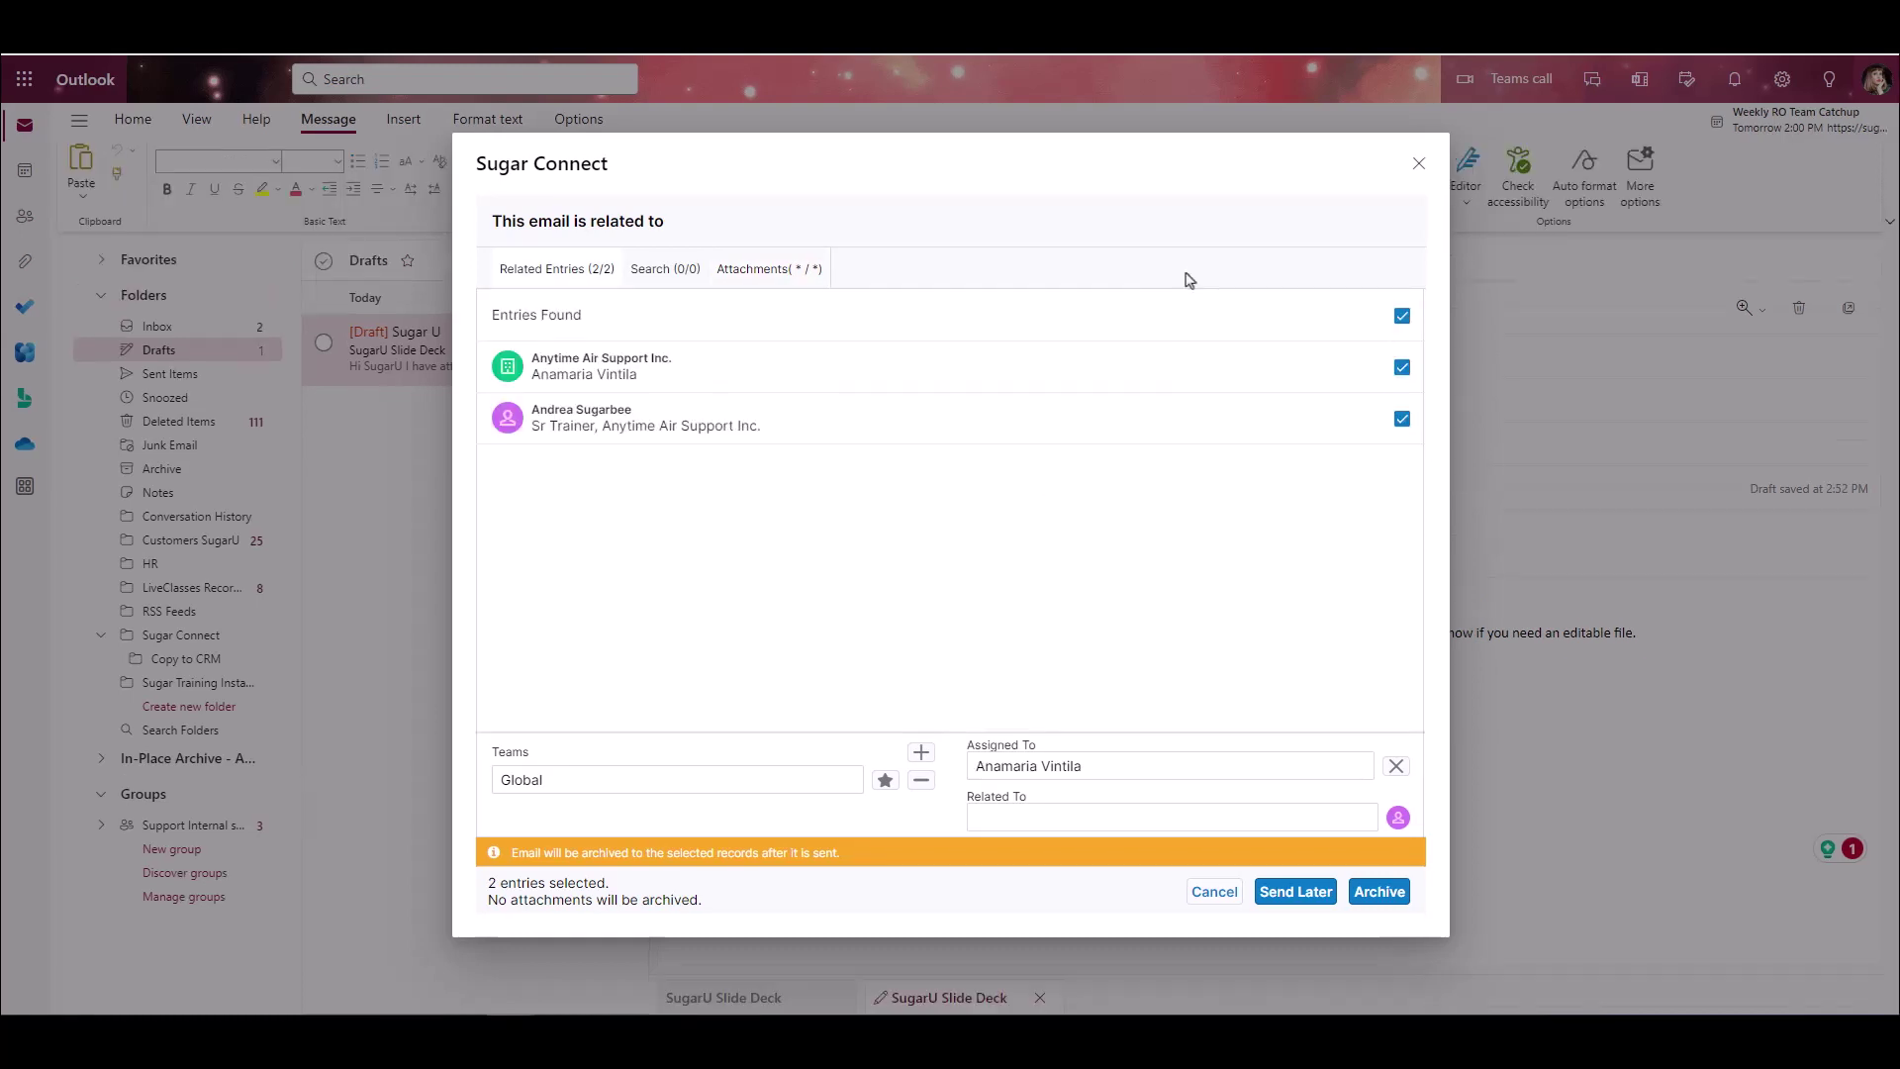
- Set the SugarU Slide Deck email to archive to Sugar after sending, then send it
{"action": "left_click", "coordinate": [1386, 895]}
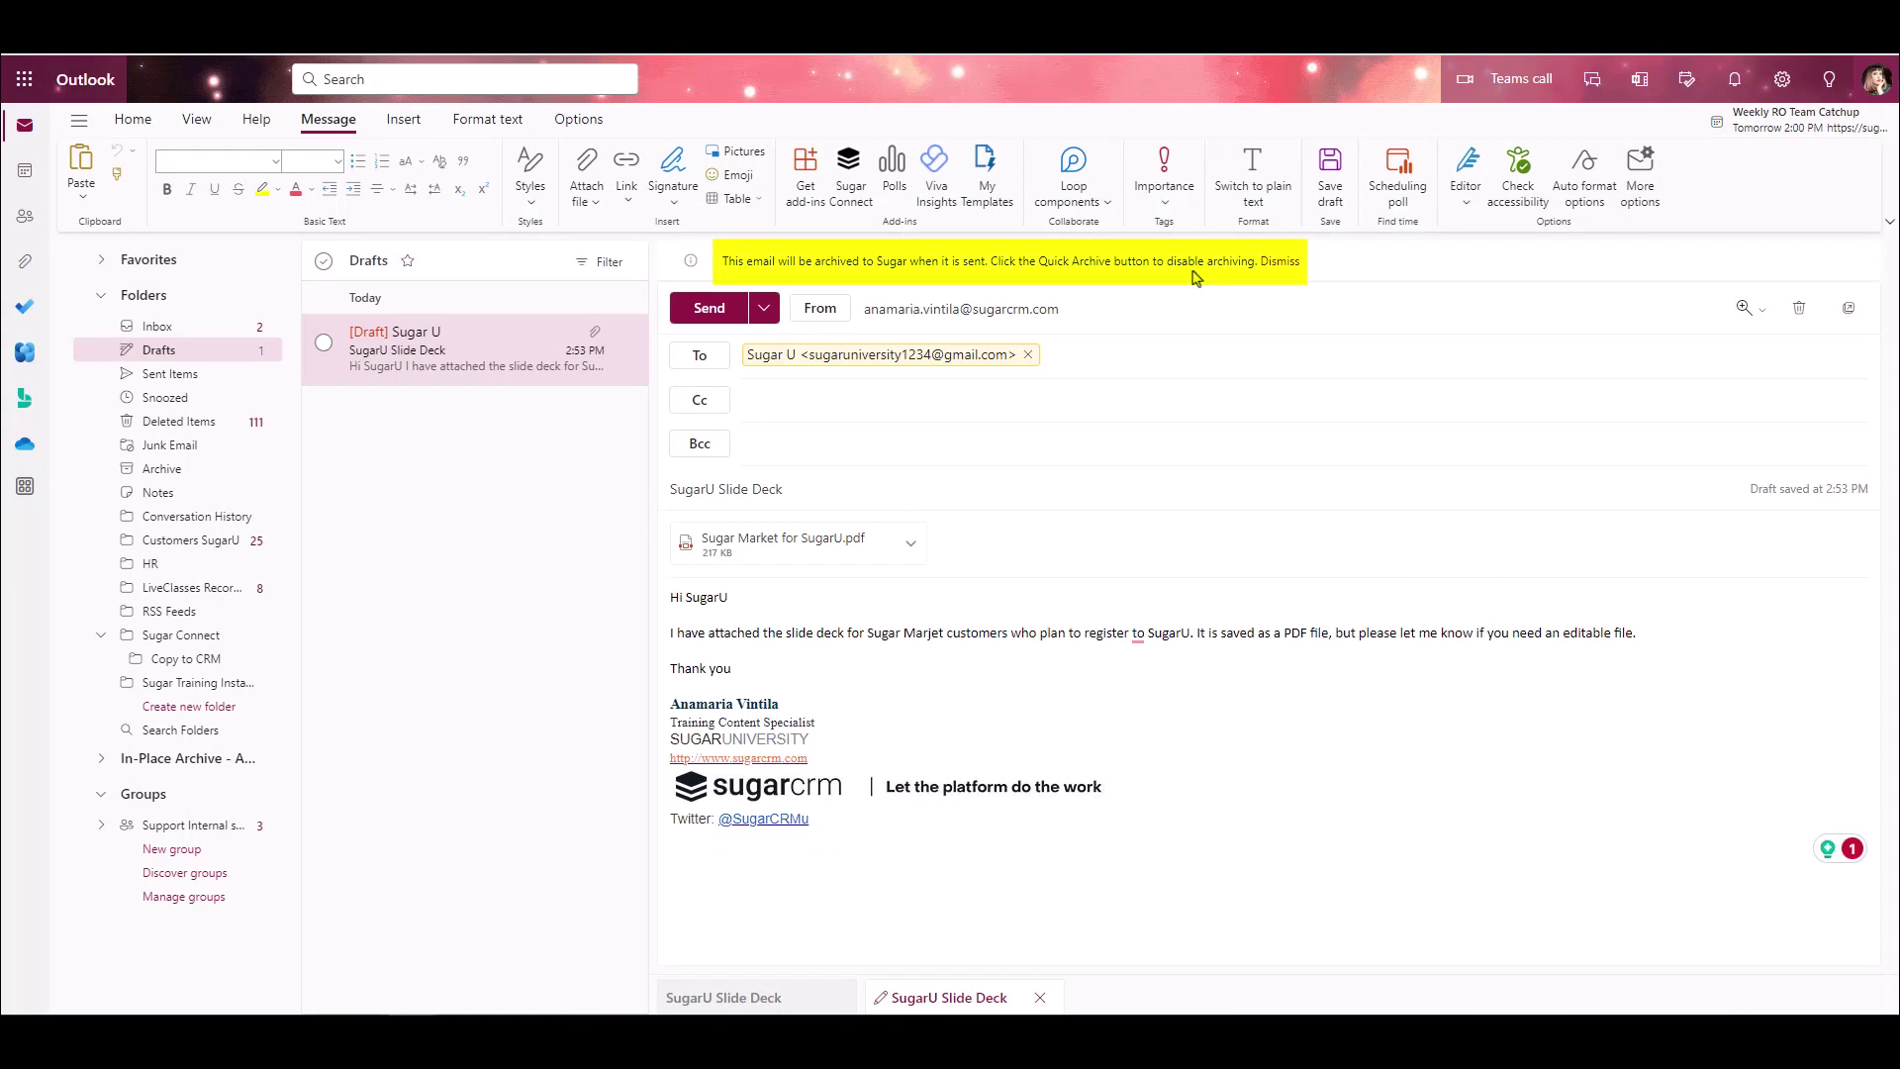
{"action": "left_click", "coordinate": [708, 309]}
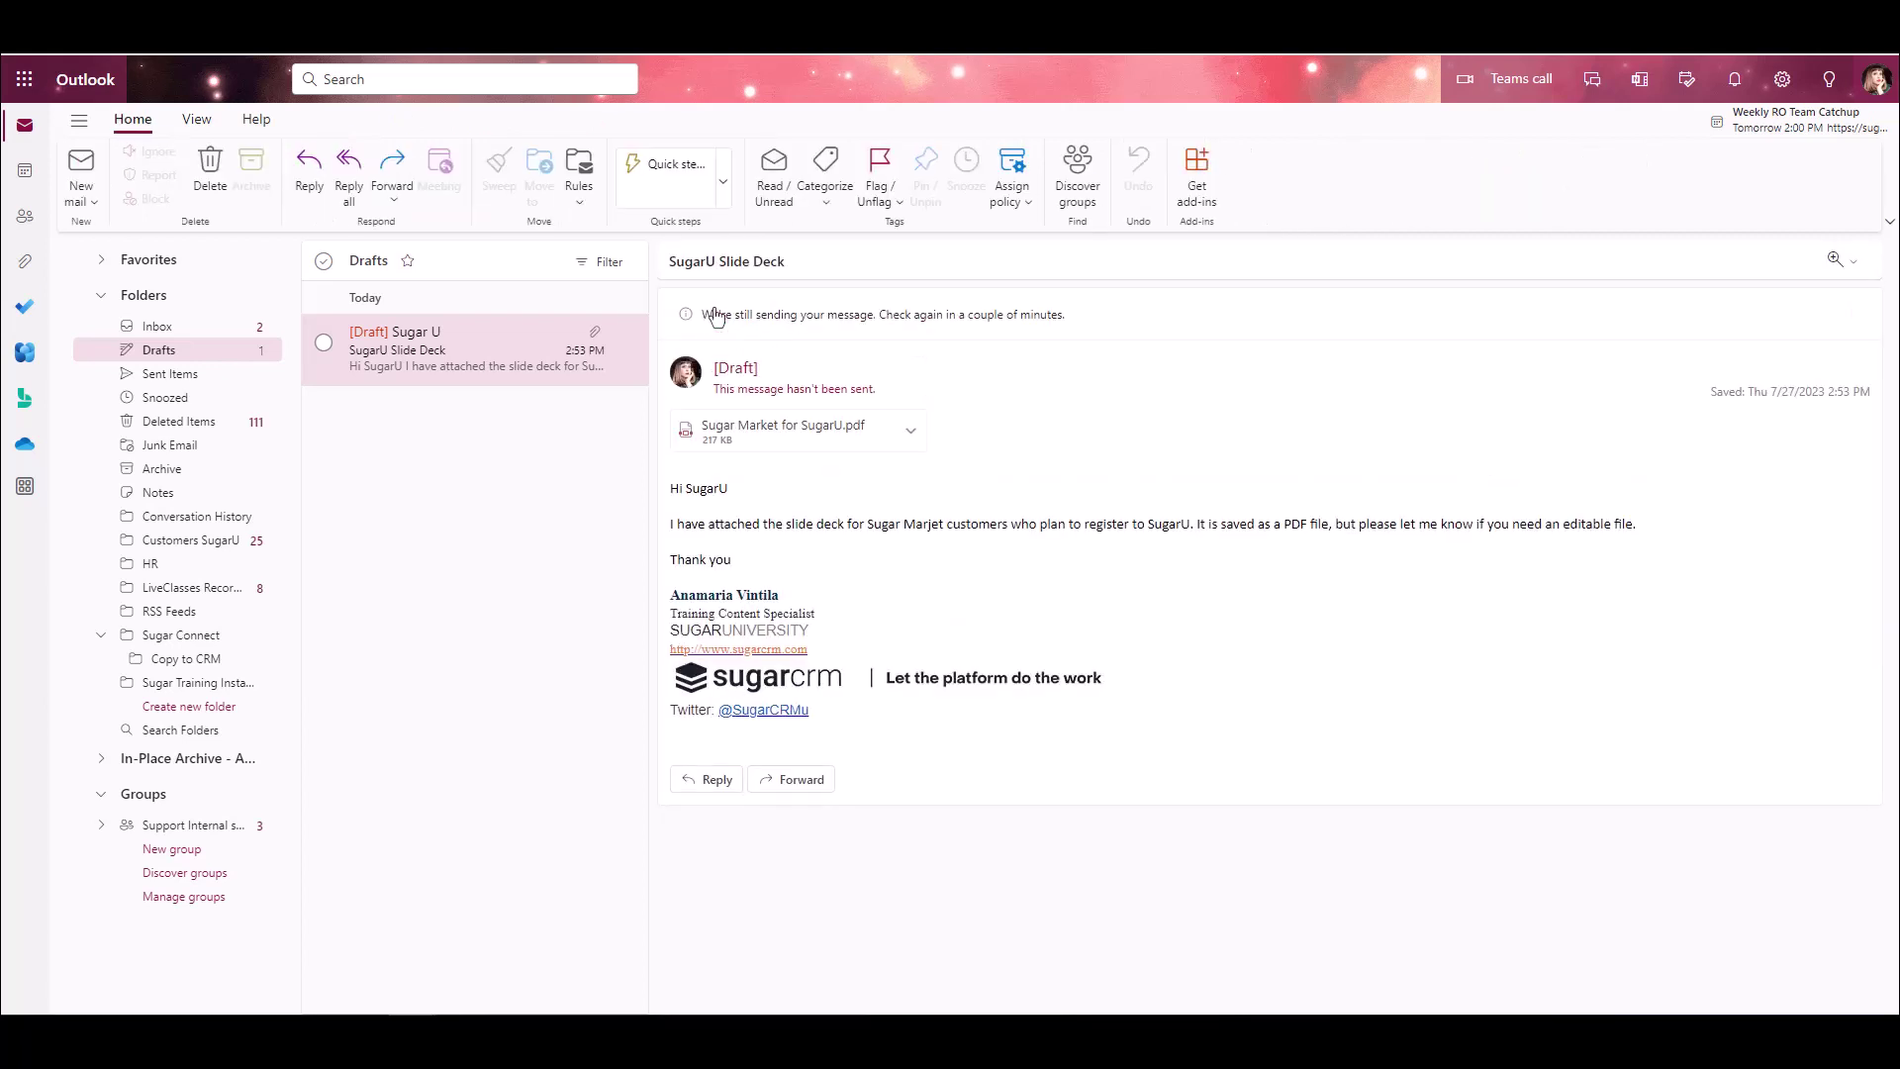
- Archive the Sugar Market Slide email to Sugar linked only to the contact, excluding Anytime Air Support Inc
{"action": "left_click", "coordinate": [174, 327]}
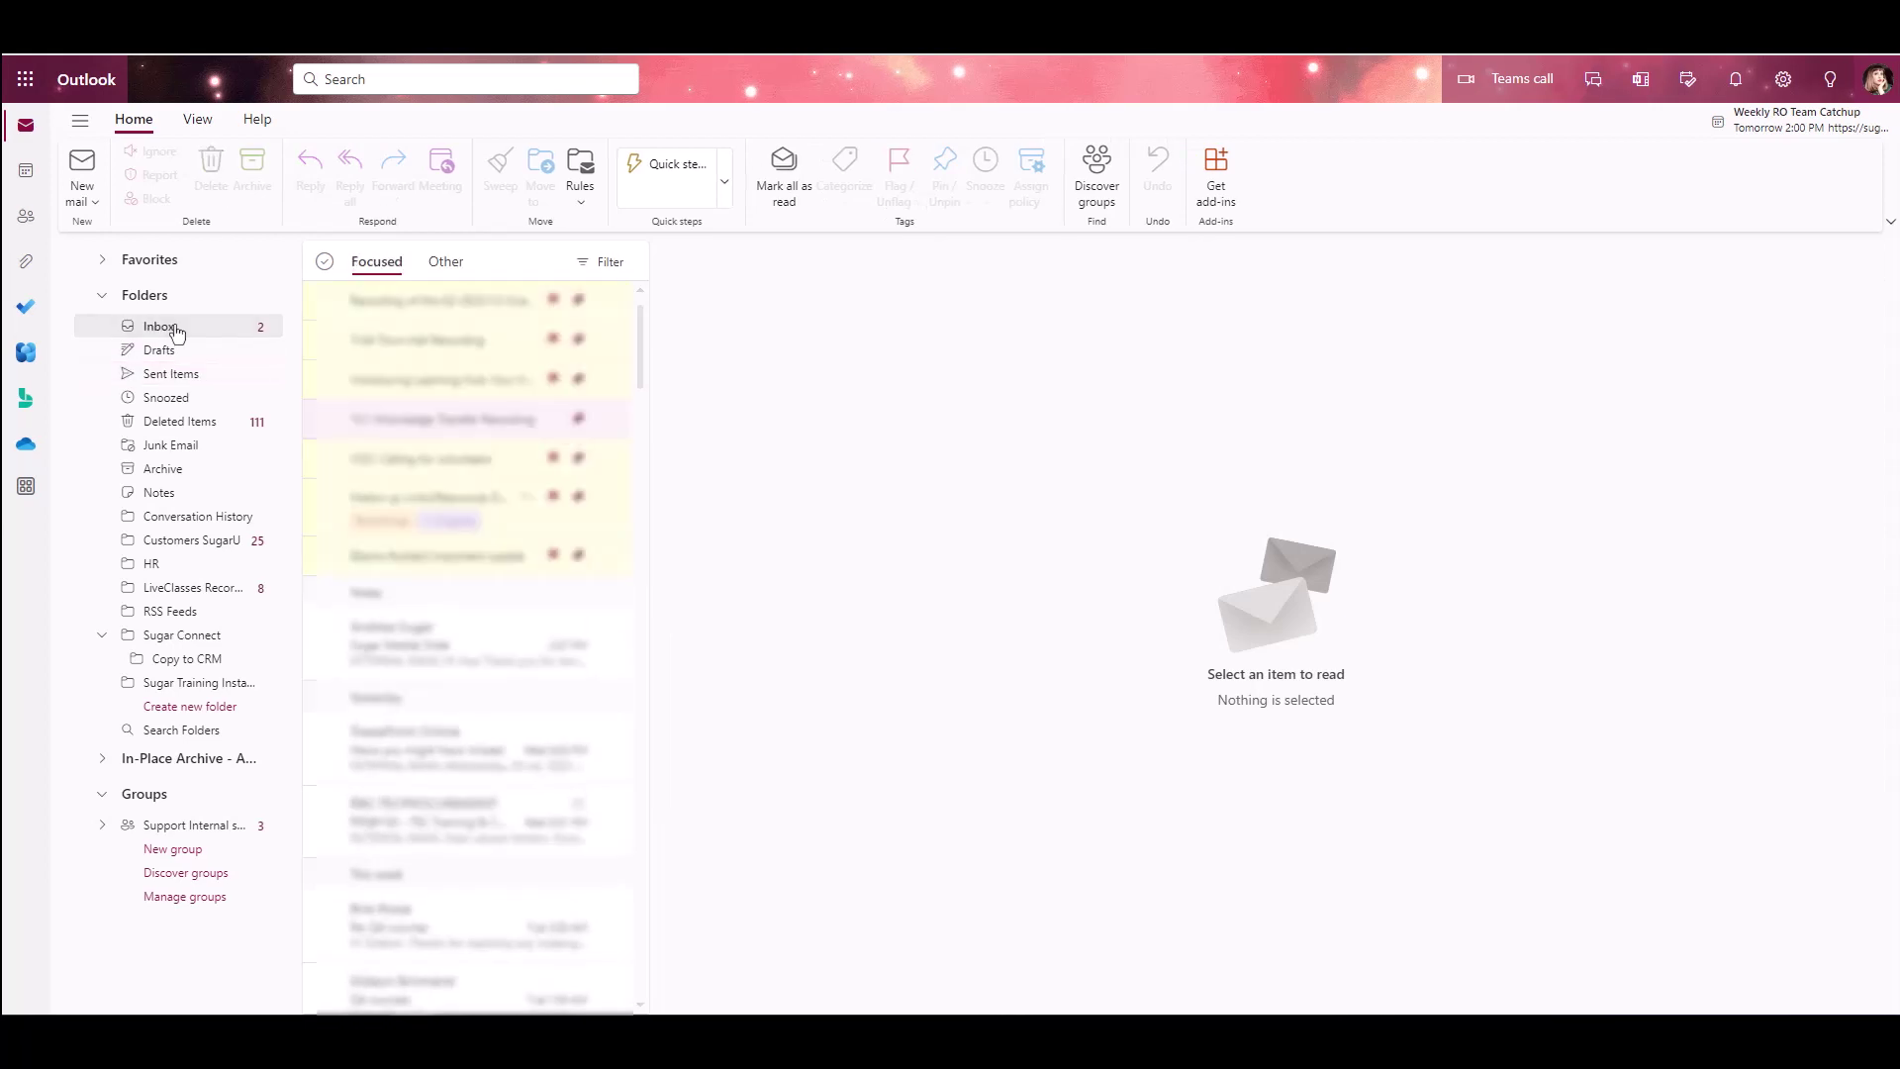
{"action": "left_click", "coordinate": [420, 659]}
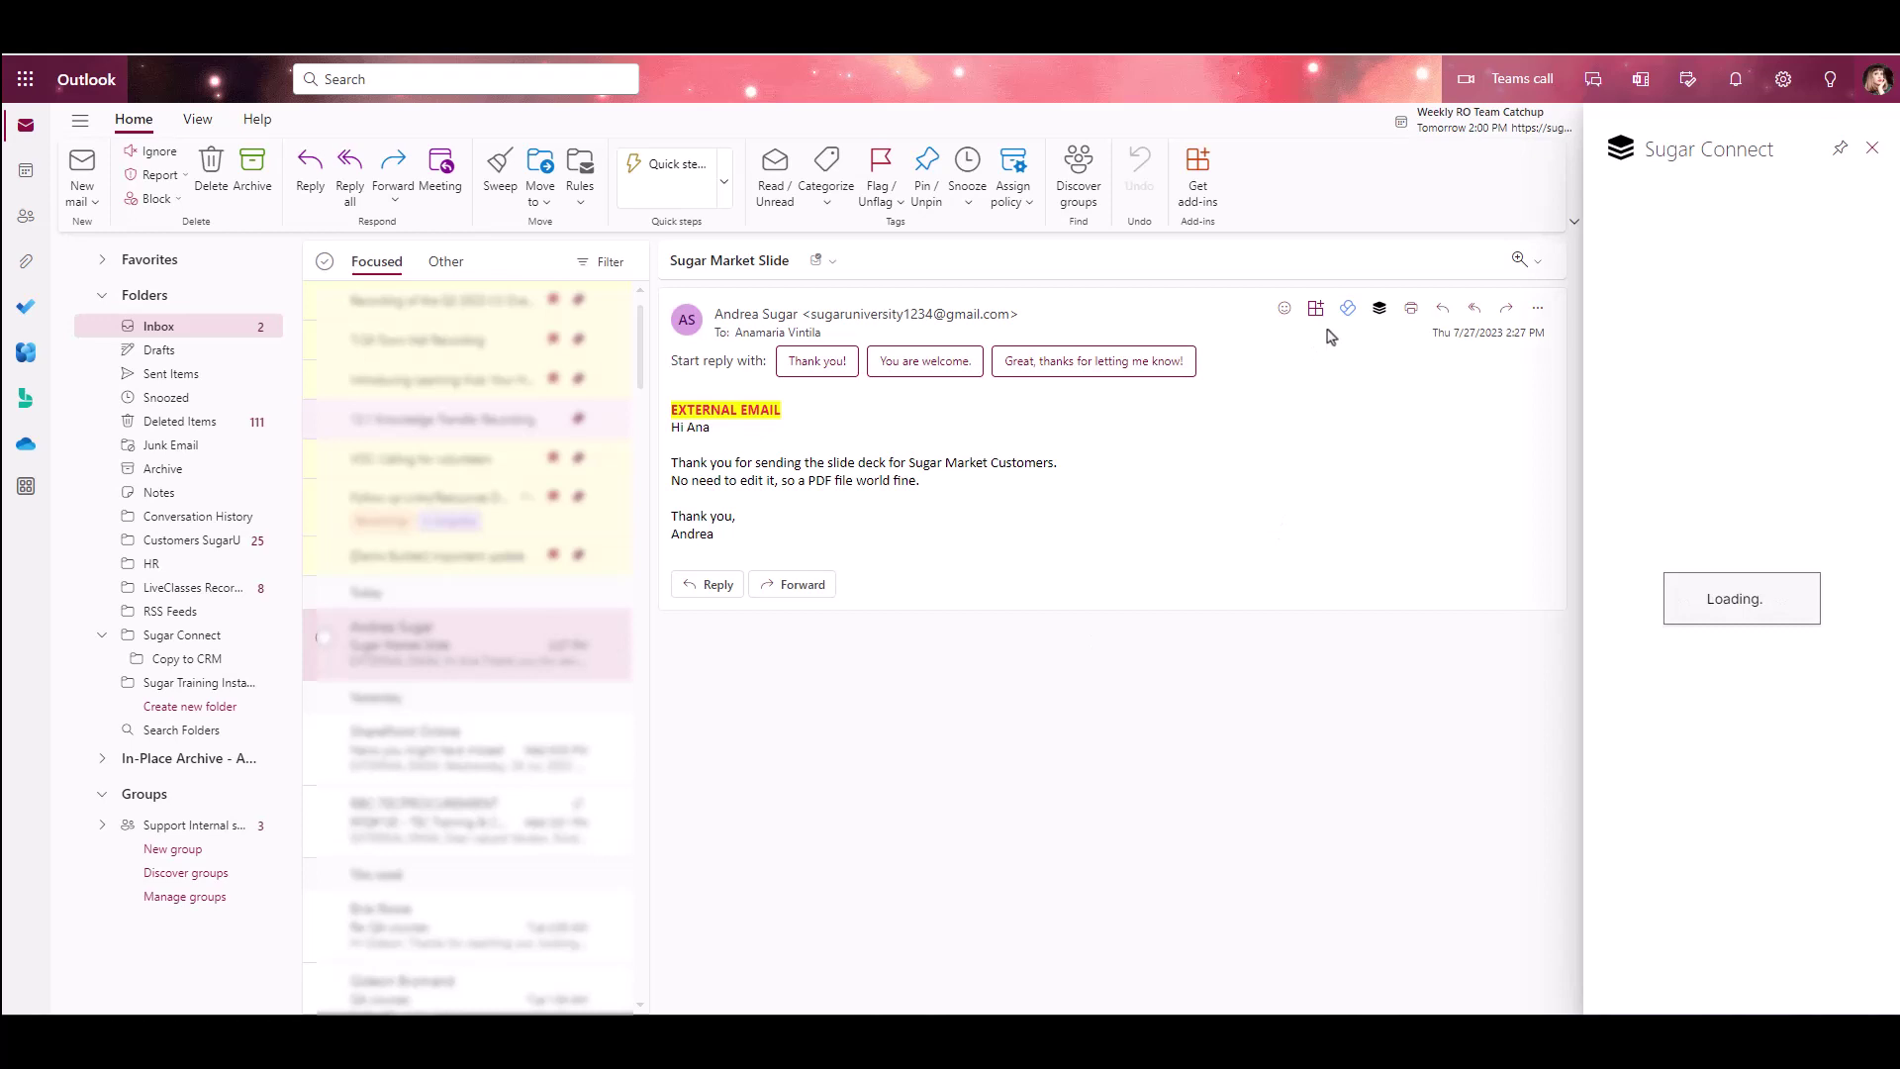
{"action": "left_click", "coordinate": [1540, 308]}
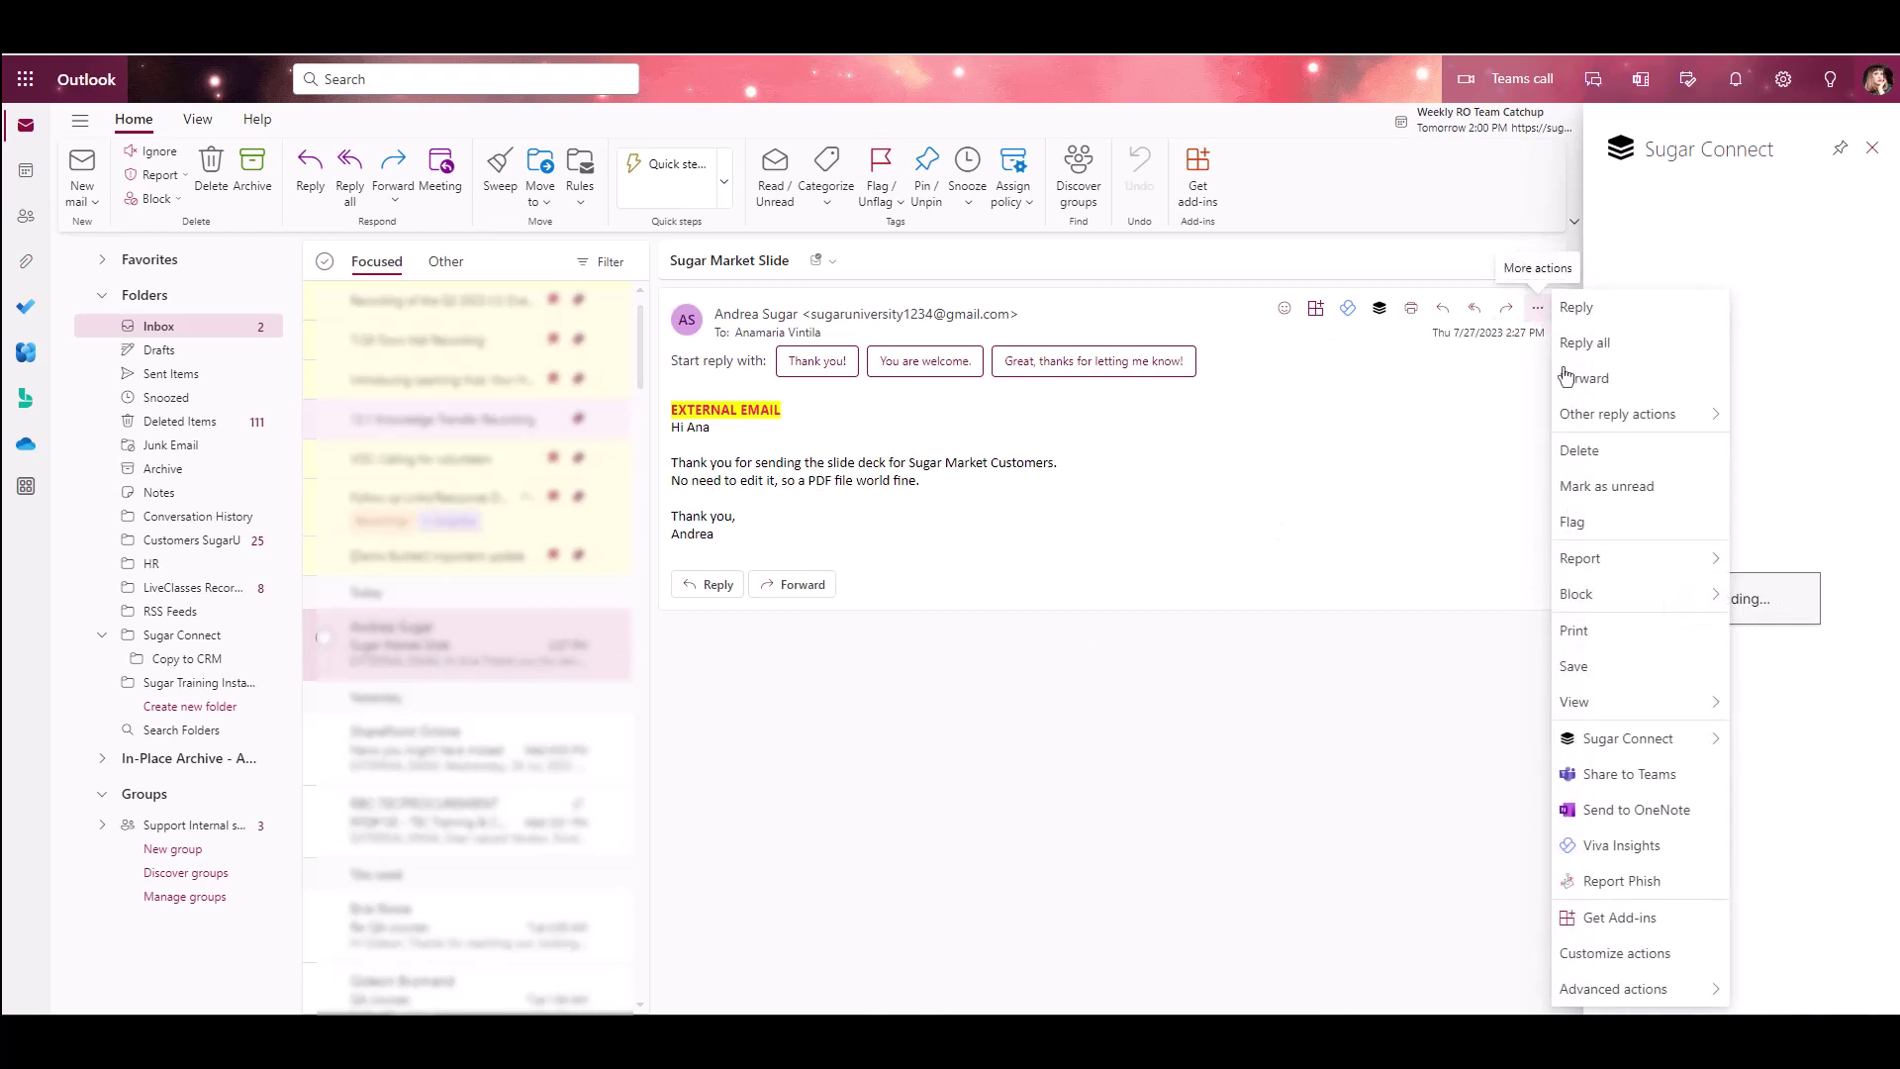
{"action": "mouse_move", "coordinate": [1653, 737]}
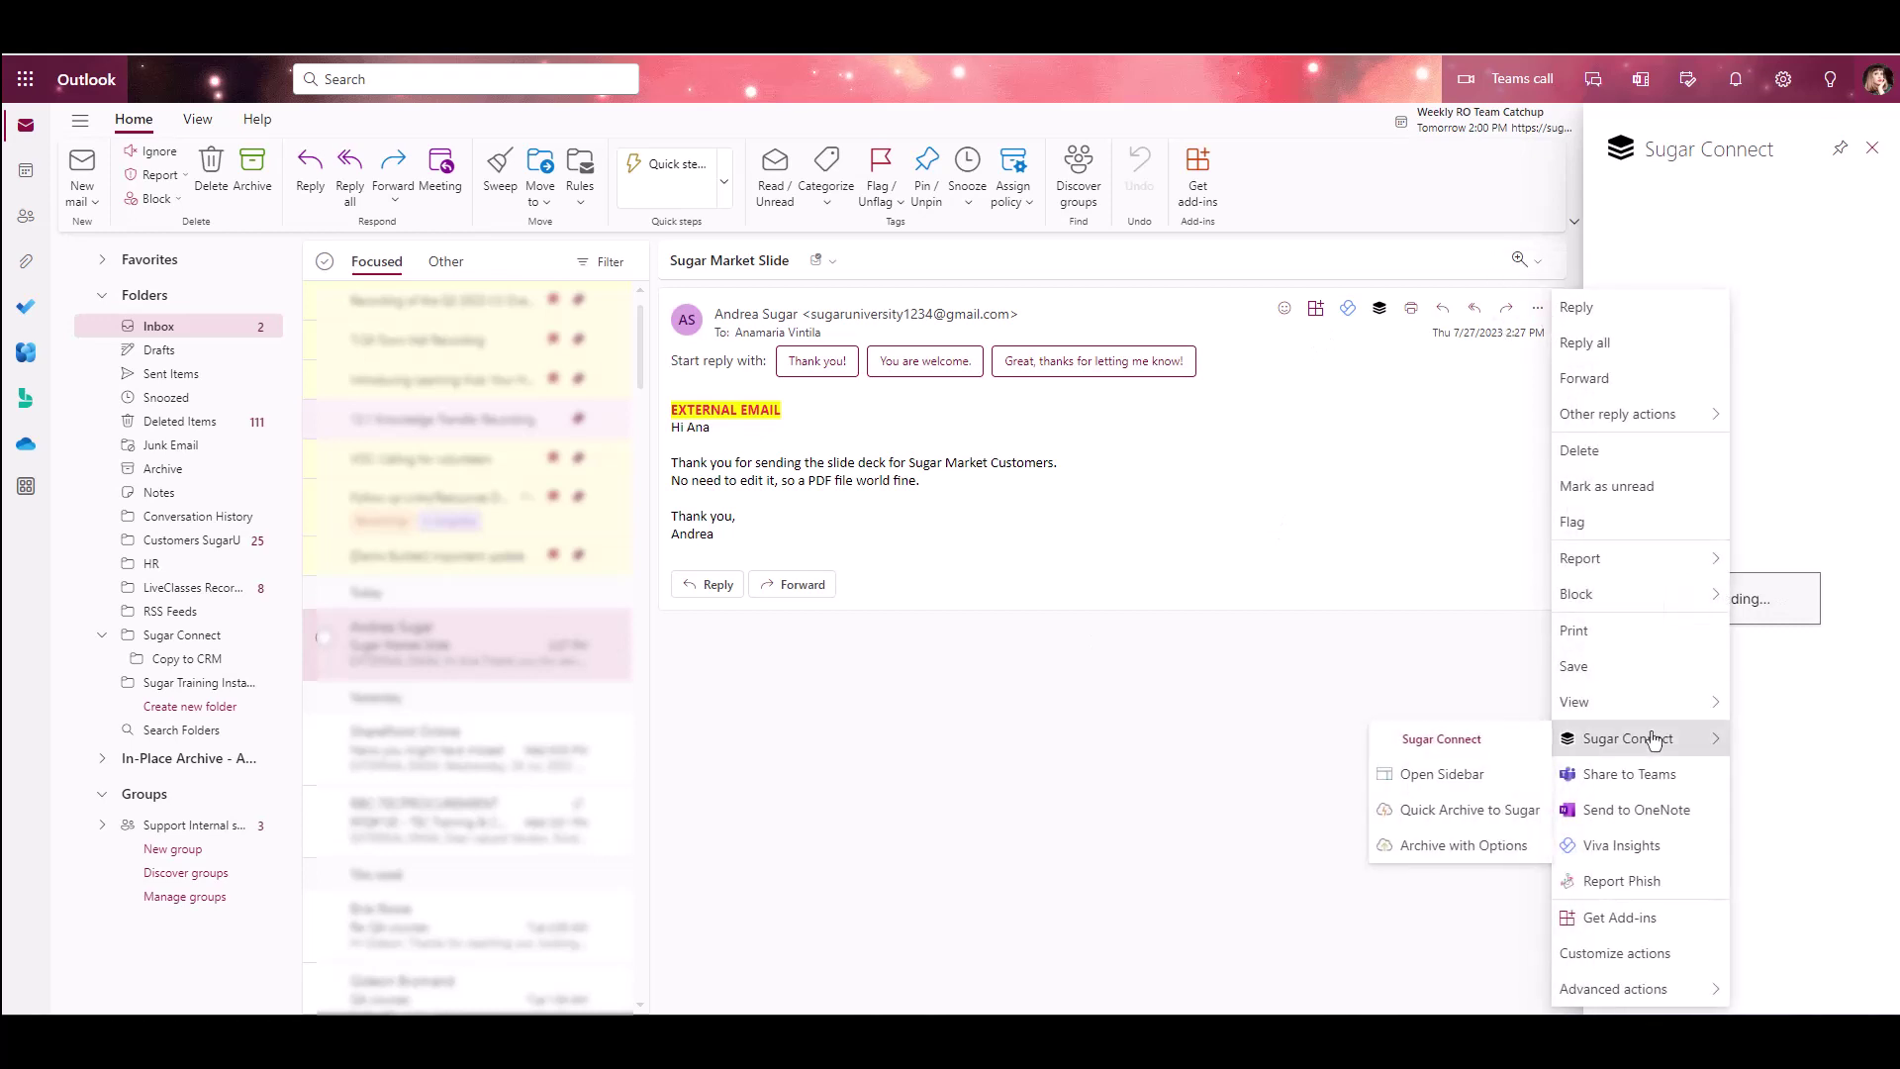
{"action": "left_click", "coordinate": [1469, 861]}
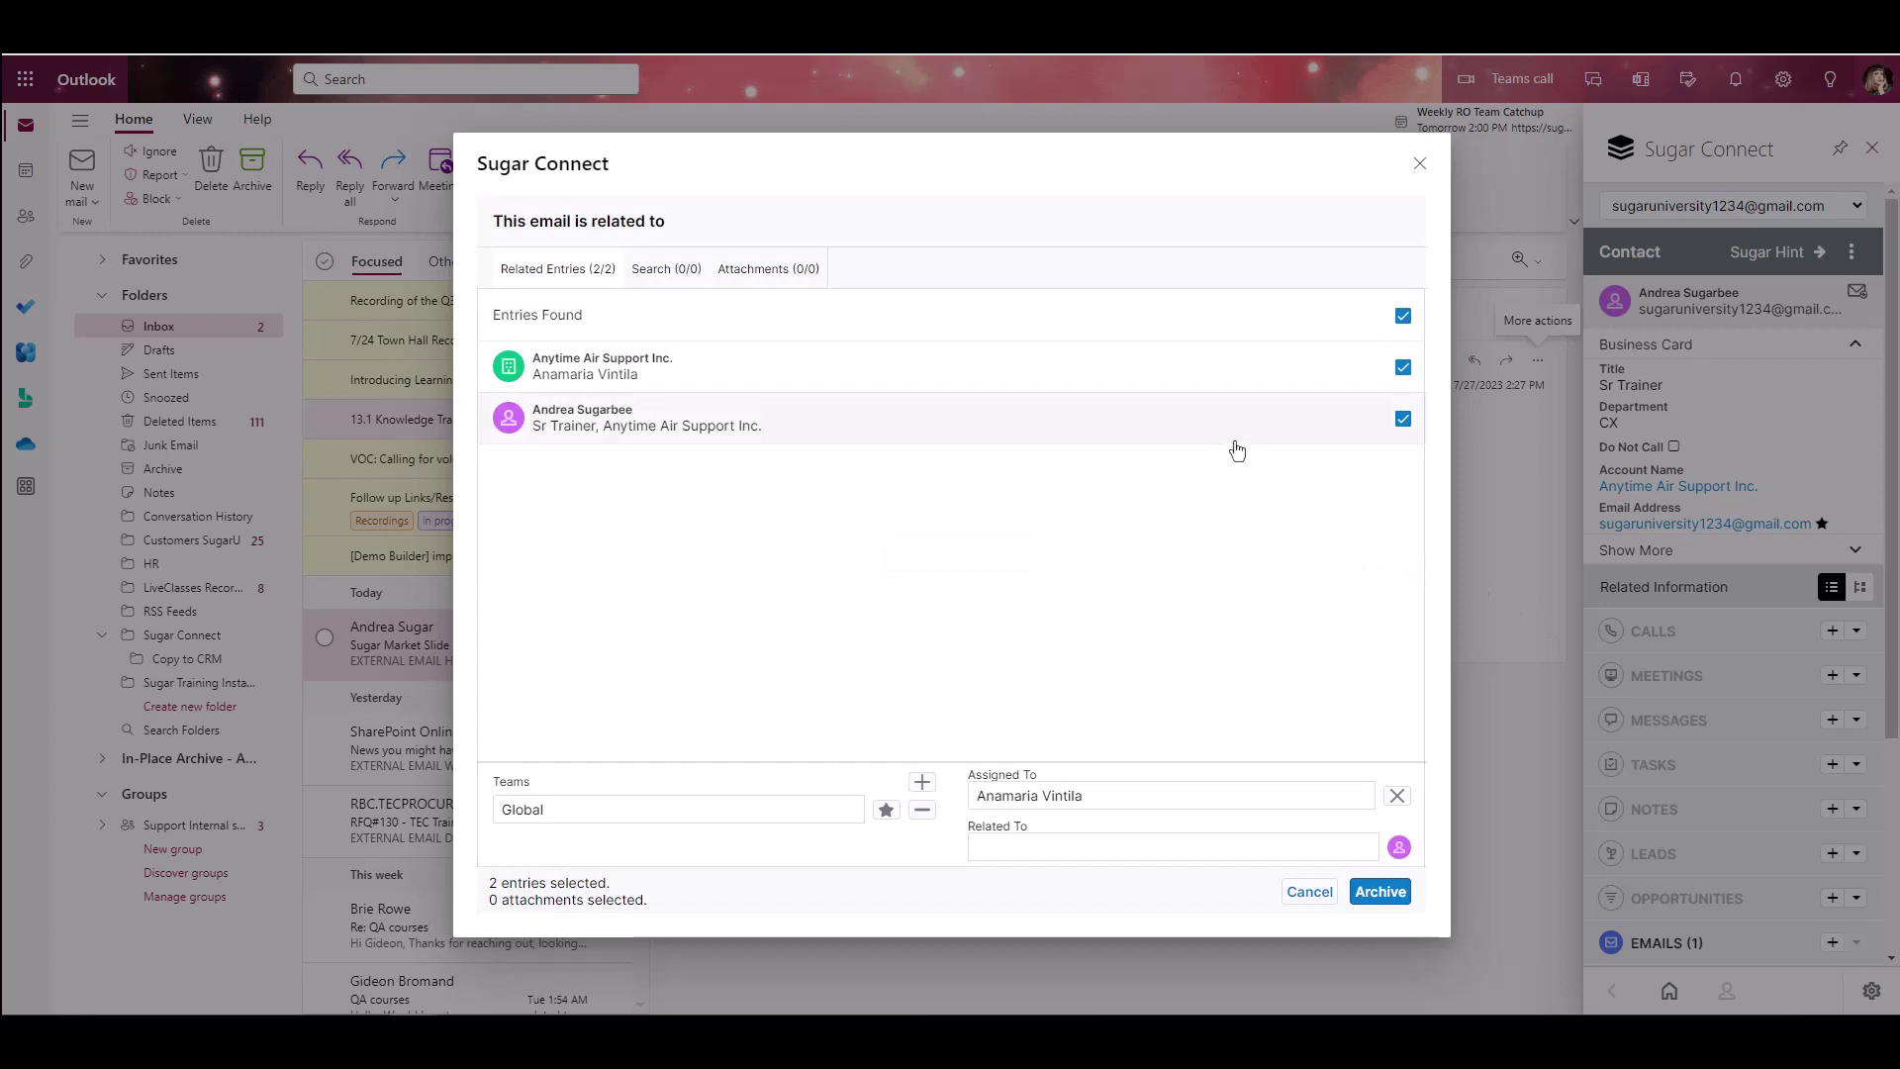
{"action": "left_click", "coordinate": [1403, 368]}
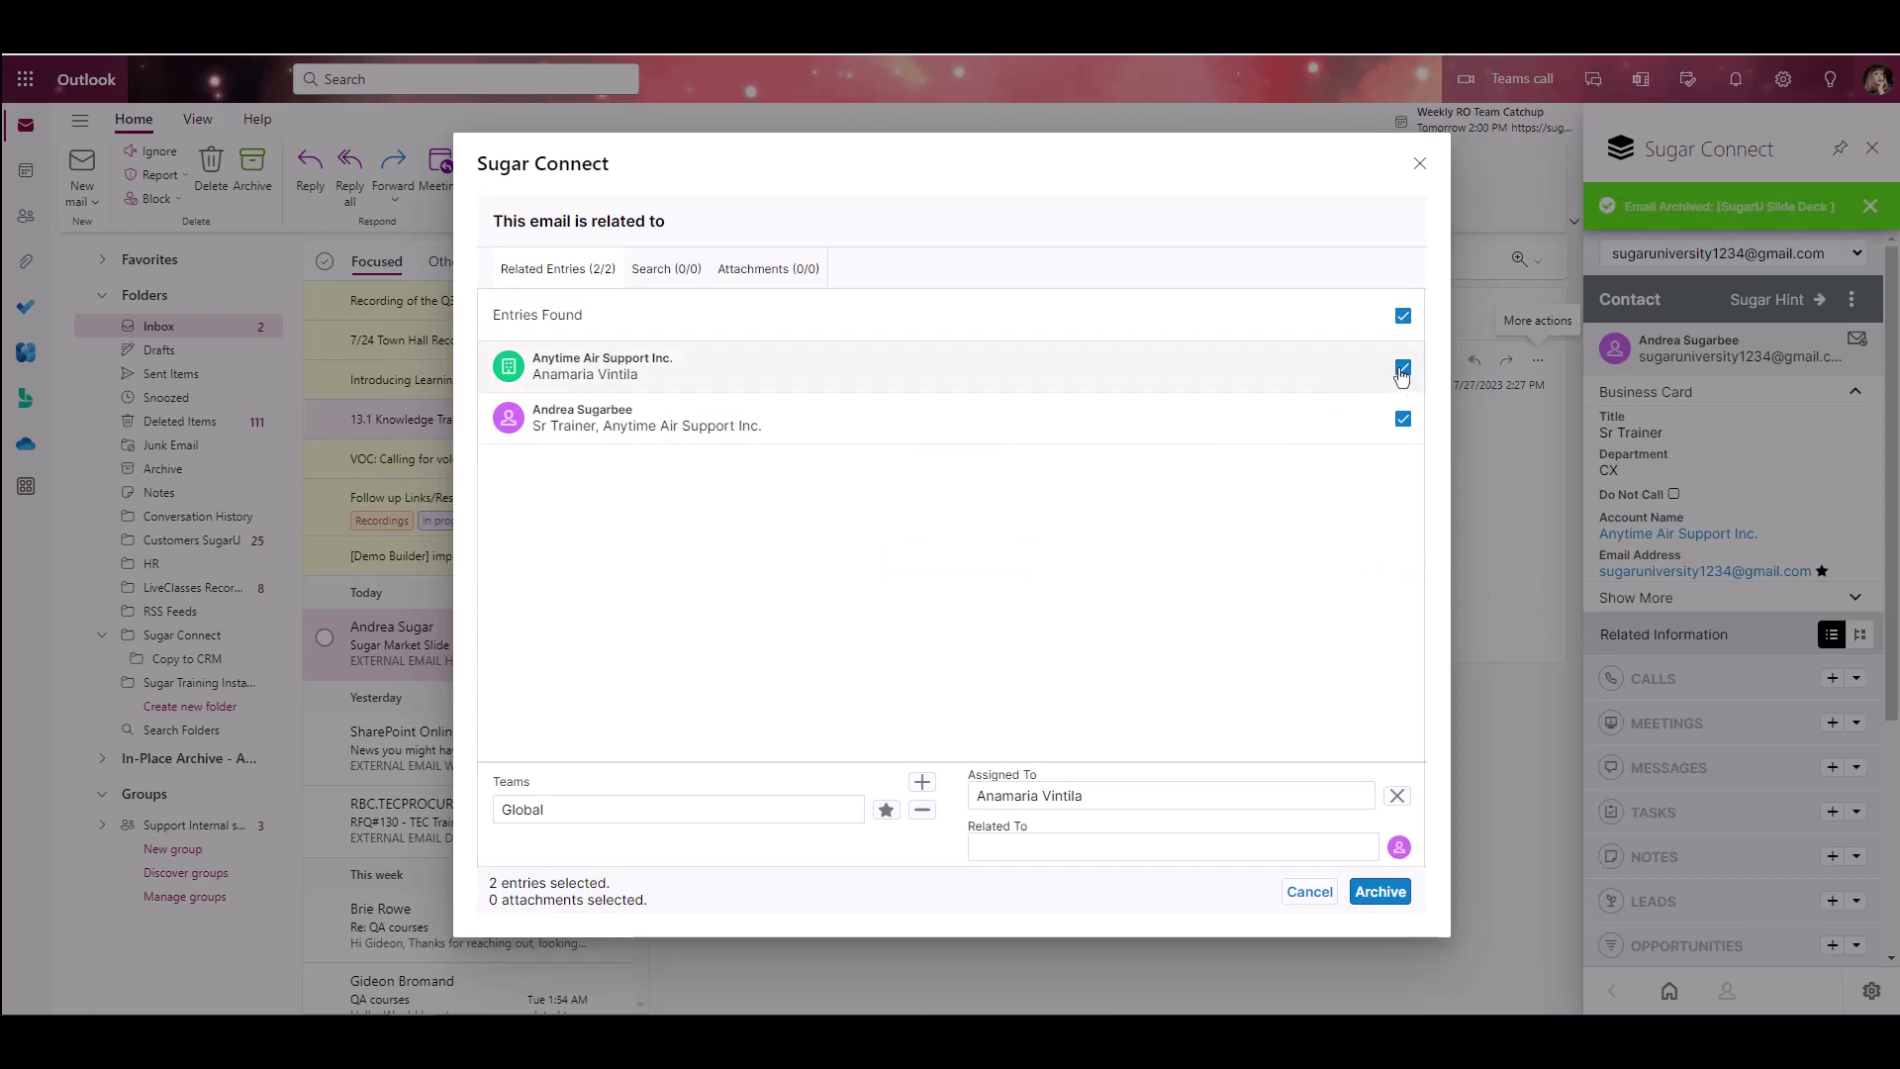
{"action": "left_click", "coordinate": [1393, 897]}
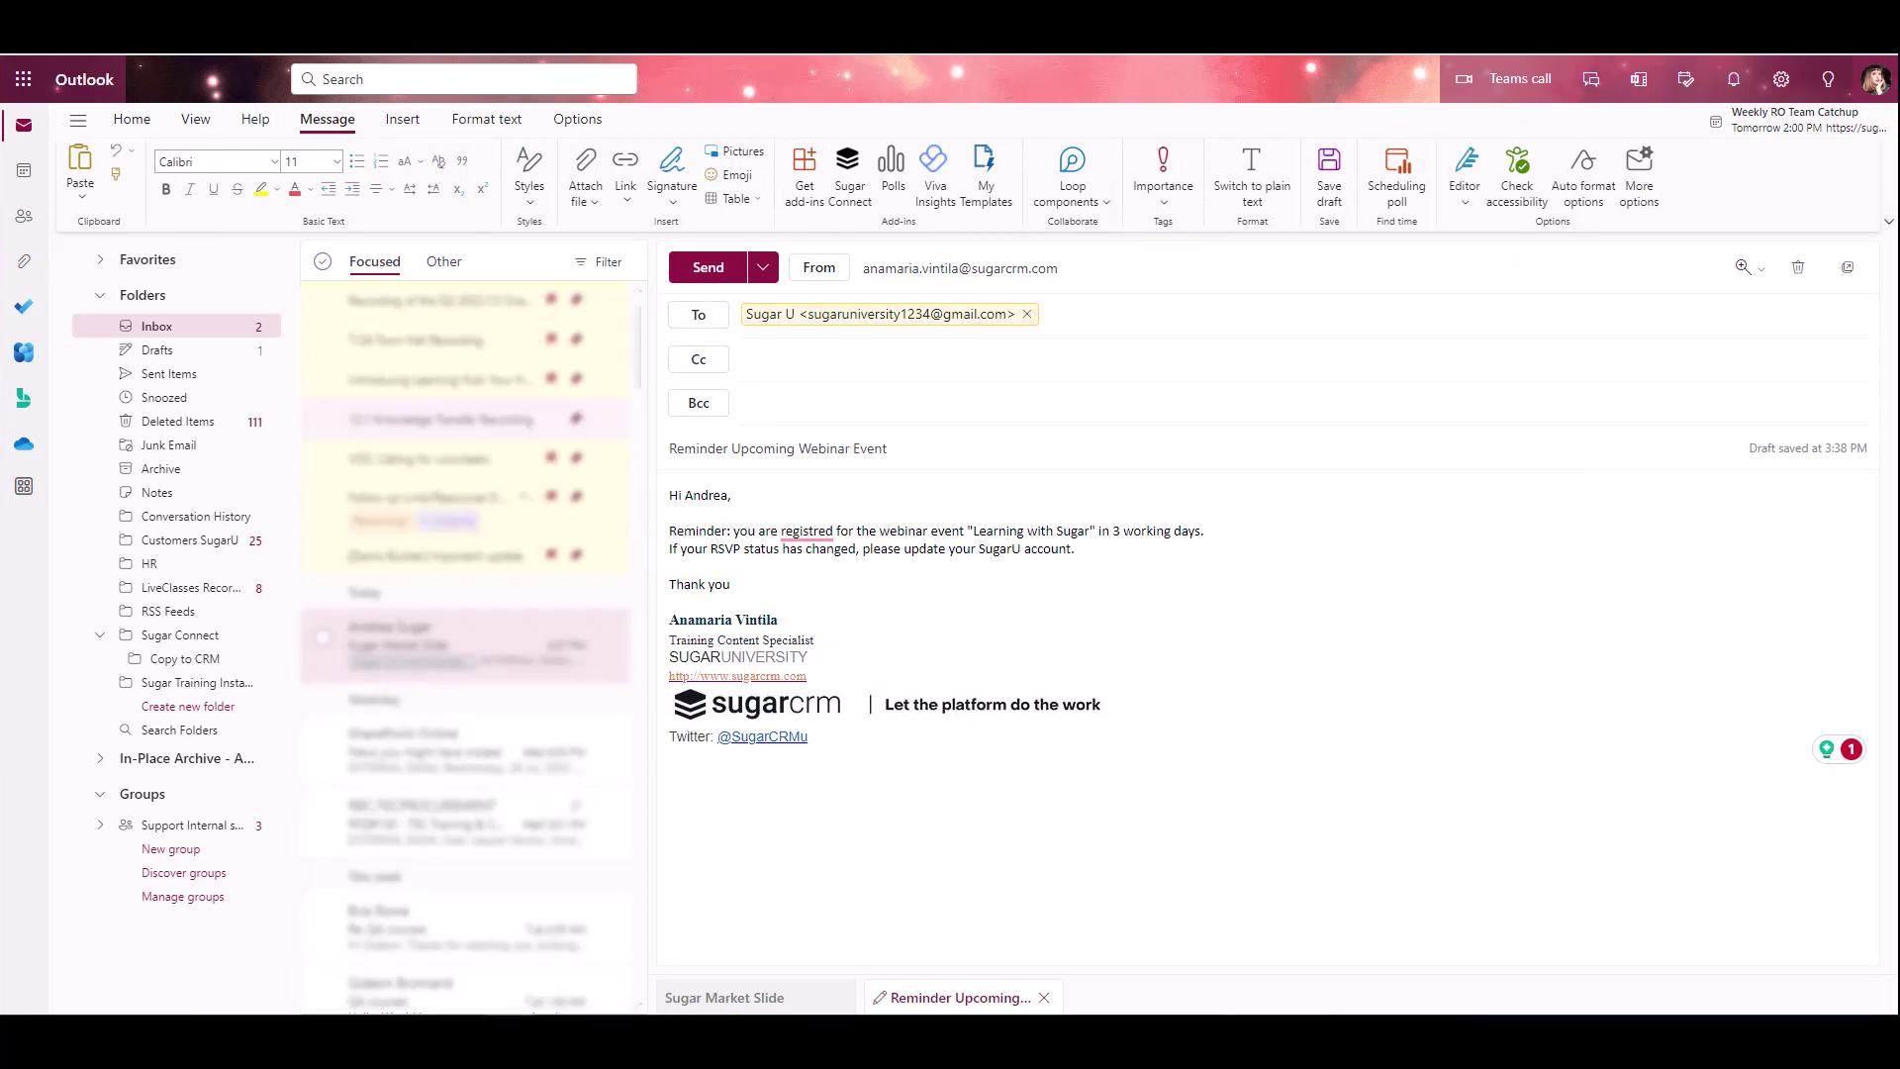
- End the reminder with 'Thank you!' and open Sugar Connect Archive with Options for the draft
{"action": "type", "text": "!"}
{"action": "left_click", "coordinate": [848, 178]}
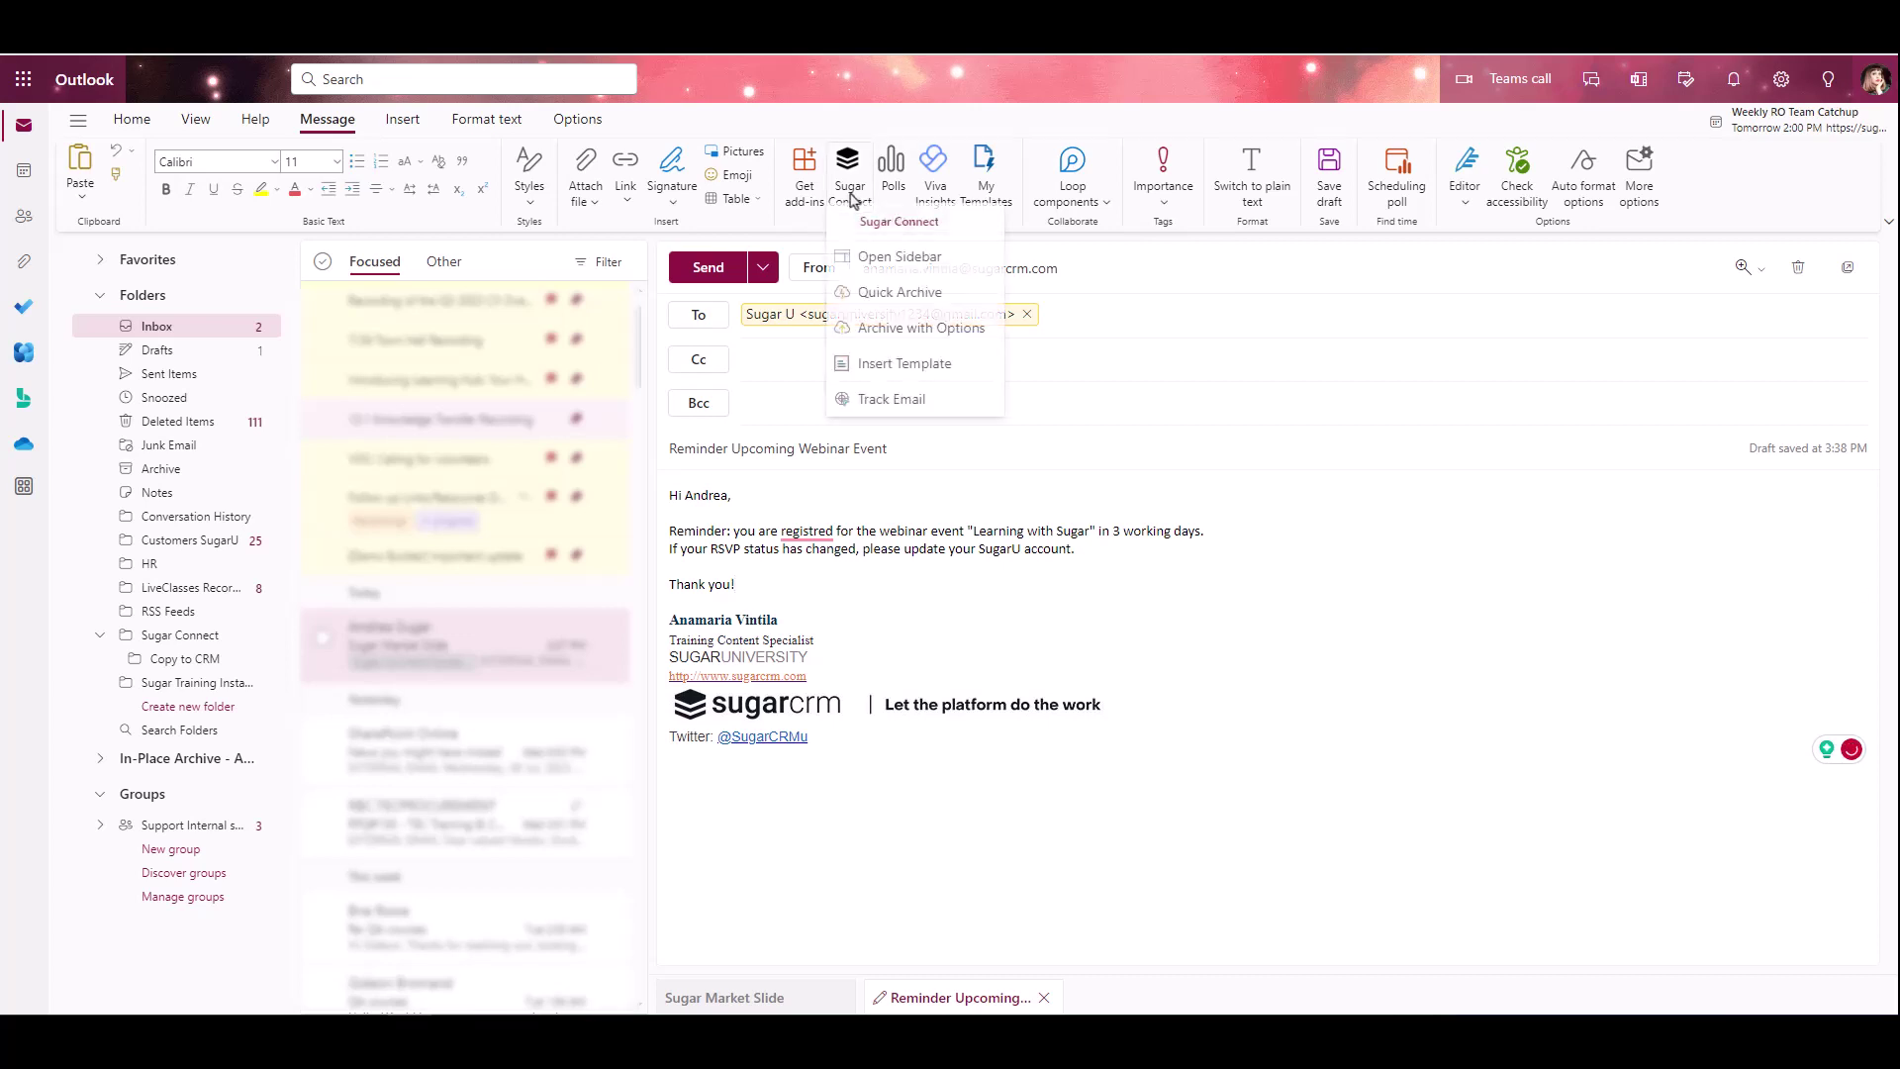
{"action": "left_click", "coordinate": [911, 340]}
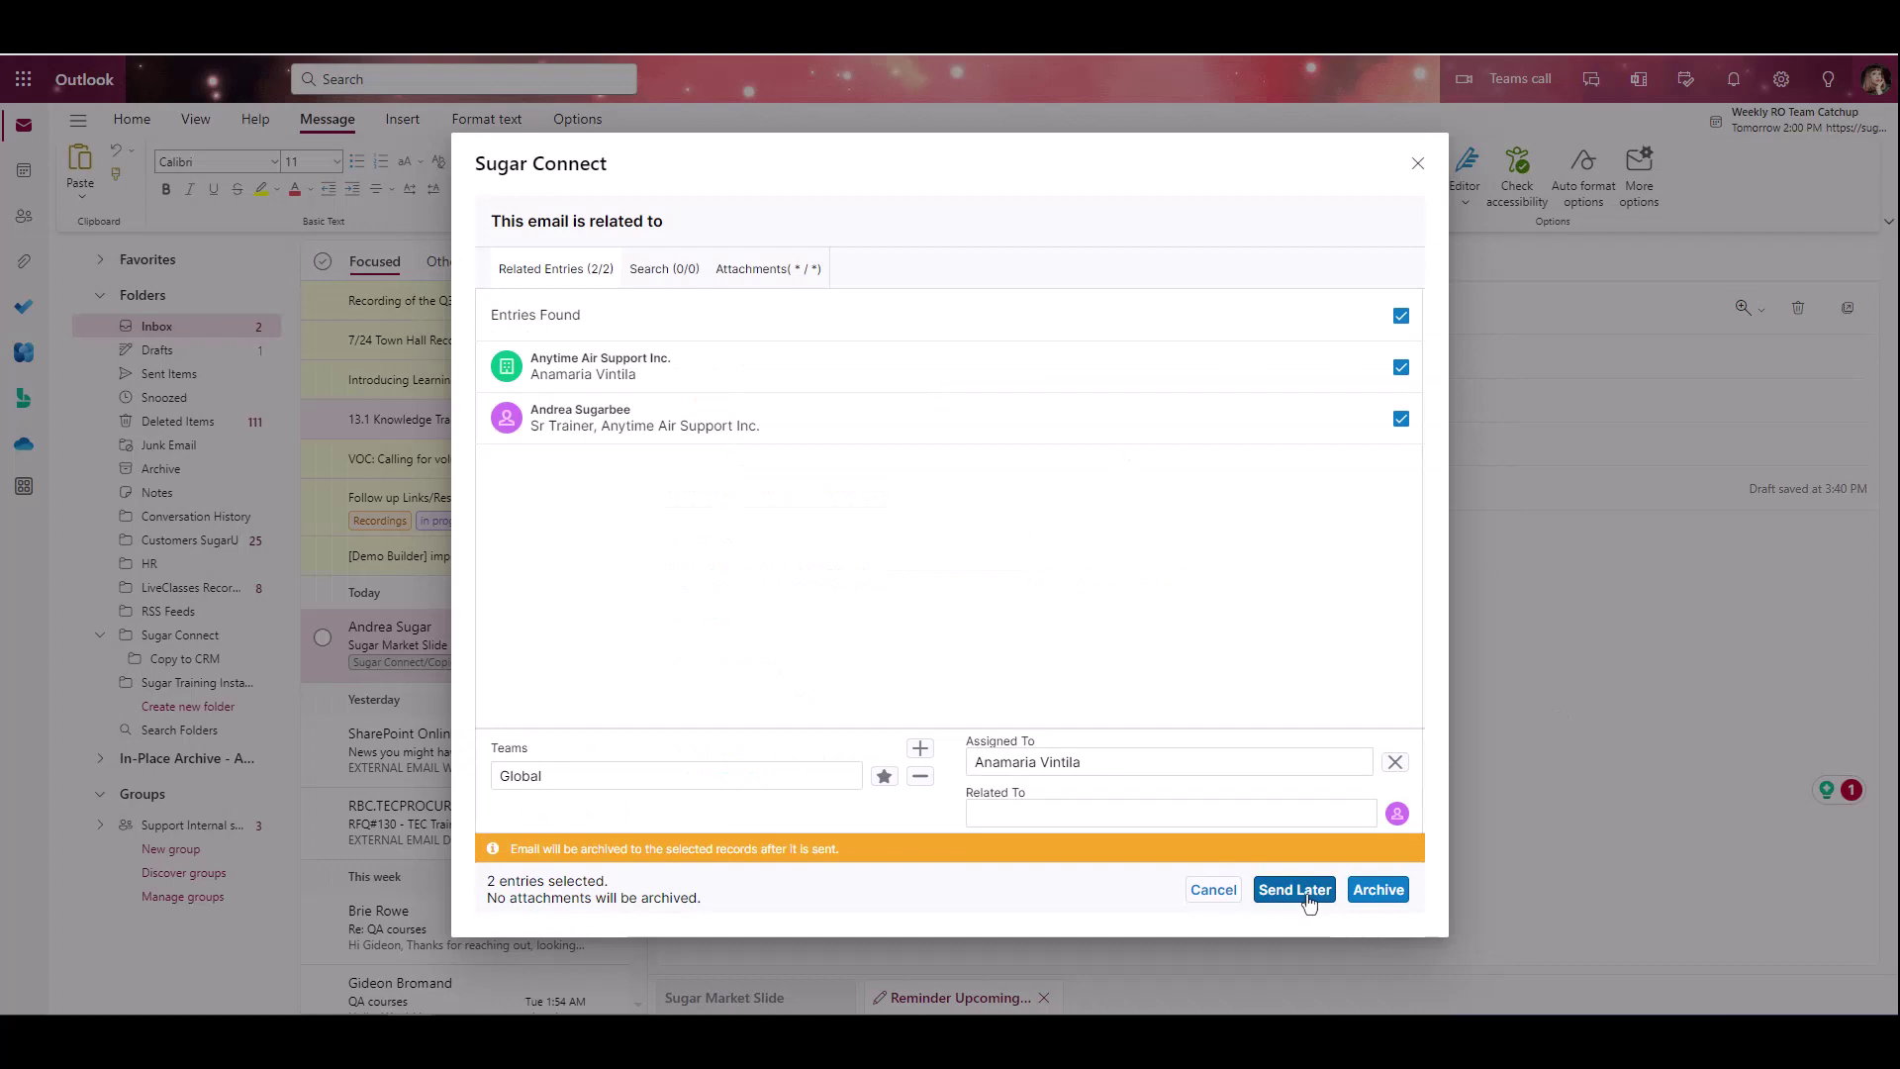
- Schedule the webinar reminder for a custom Send Later time of 16 Aug 2023 at 08:00
{"action": "left_click", "coordinate": [1308, 900]}
{"action": "left_click", "coordinate": [965, 457]}
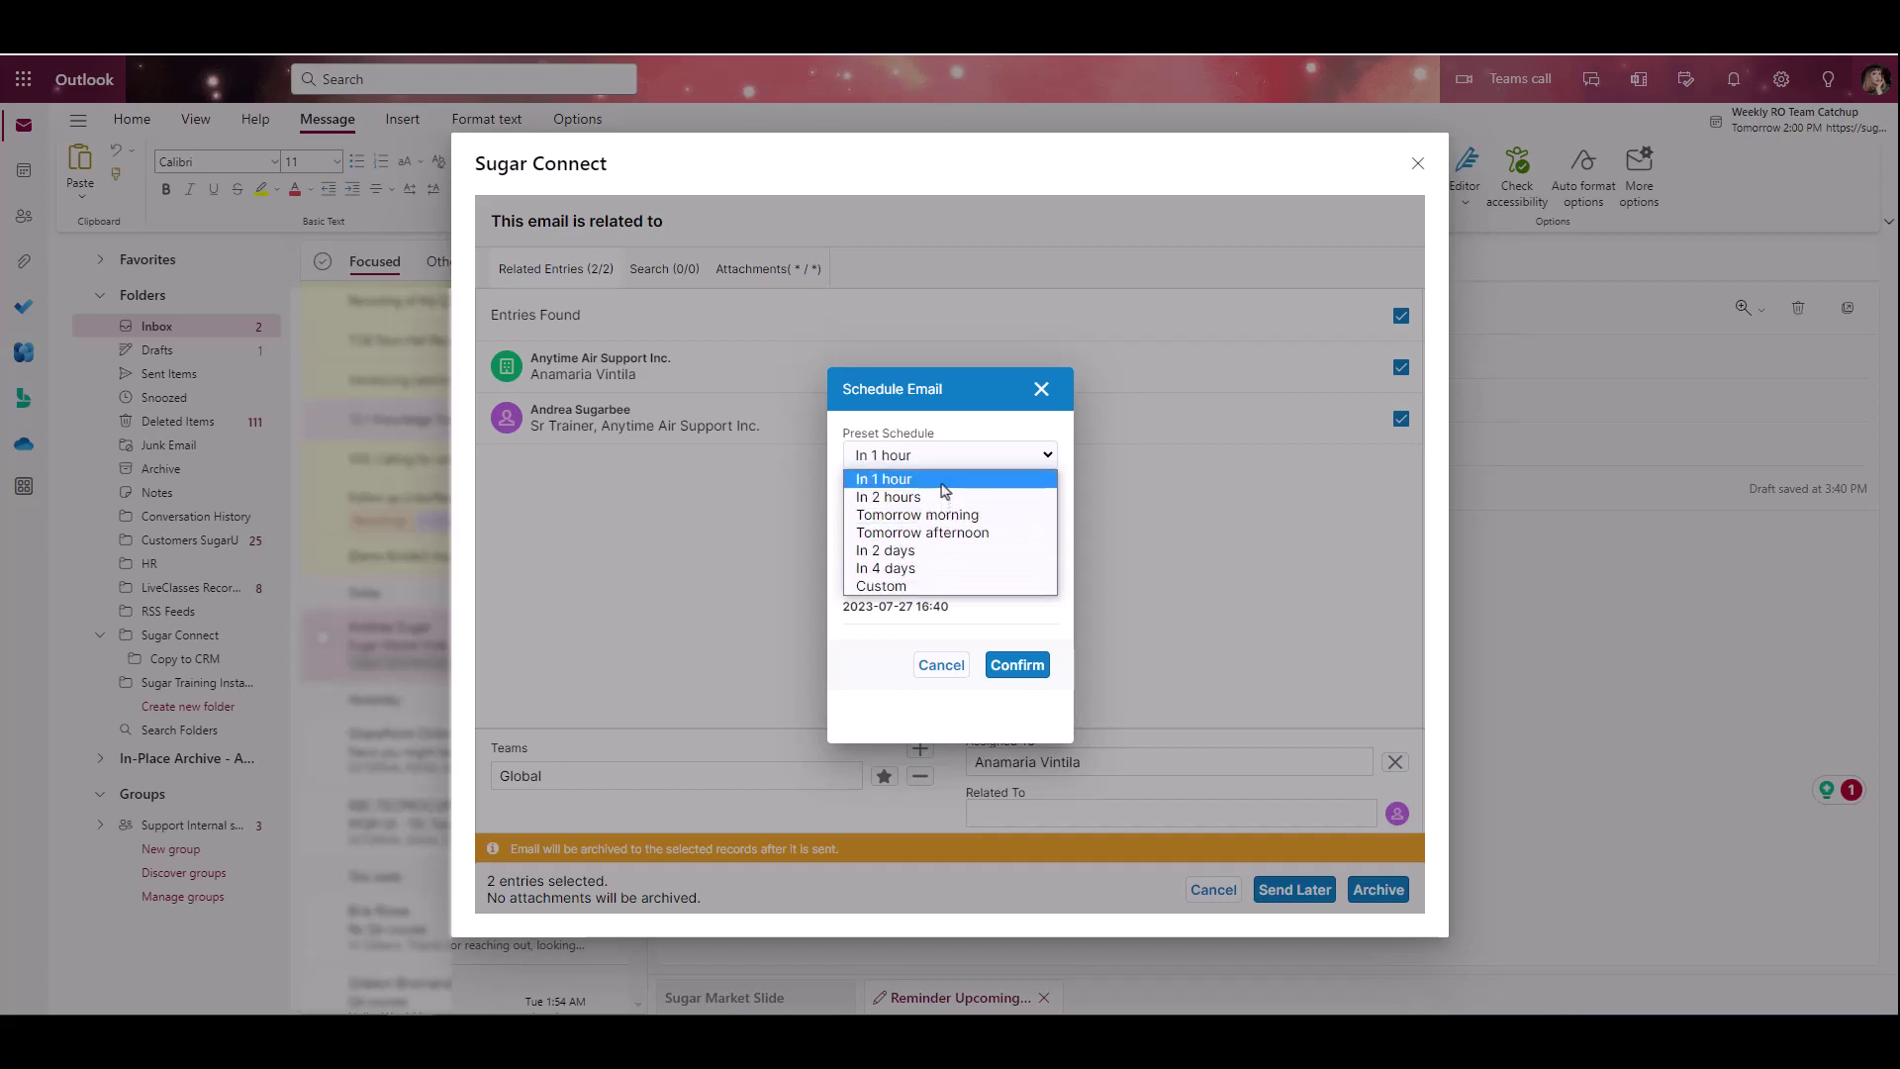
{"action": "left_click", "coordinate": [925, 586]}
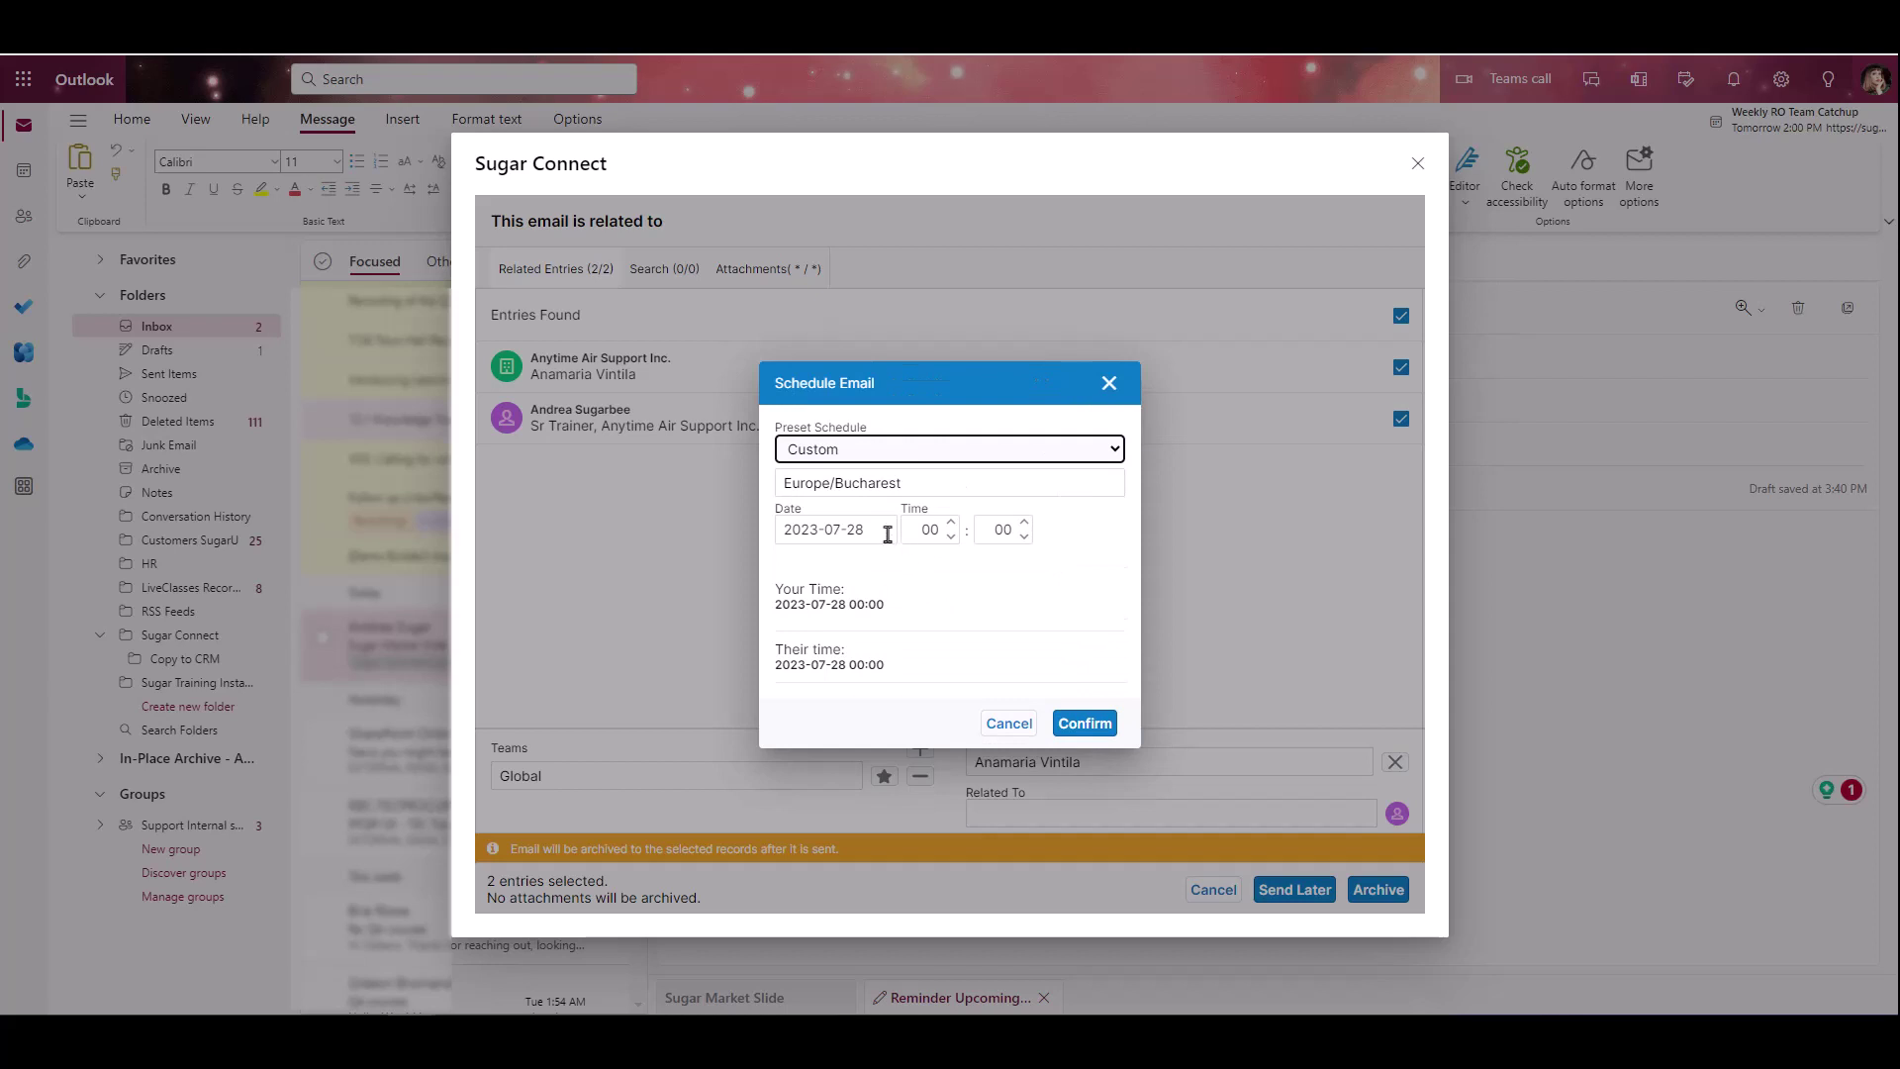
{"action": "left_click", "coordinate": [887, 534]}
{"action": "left_click", "coordinate": [744, 244]}
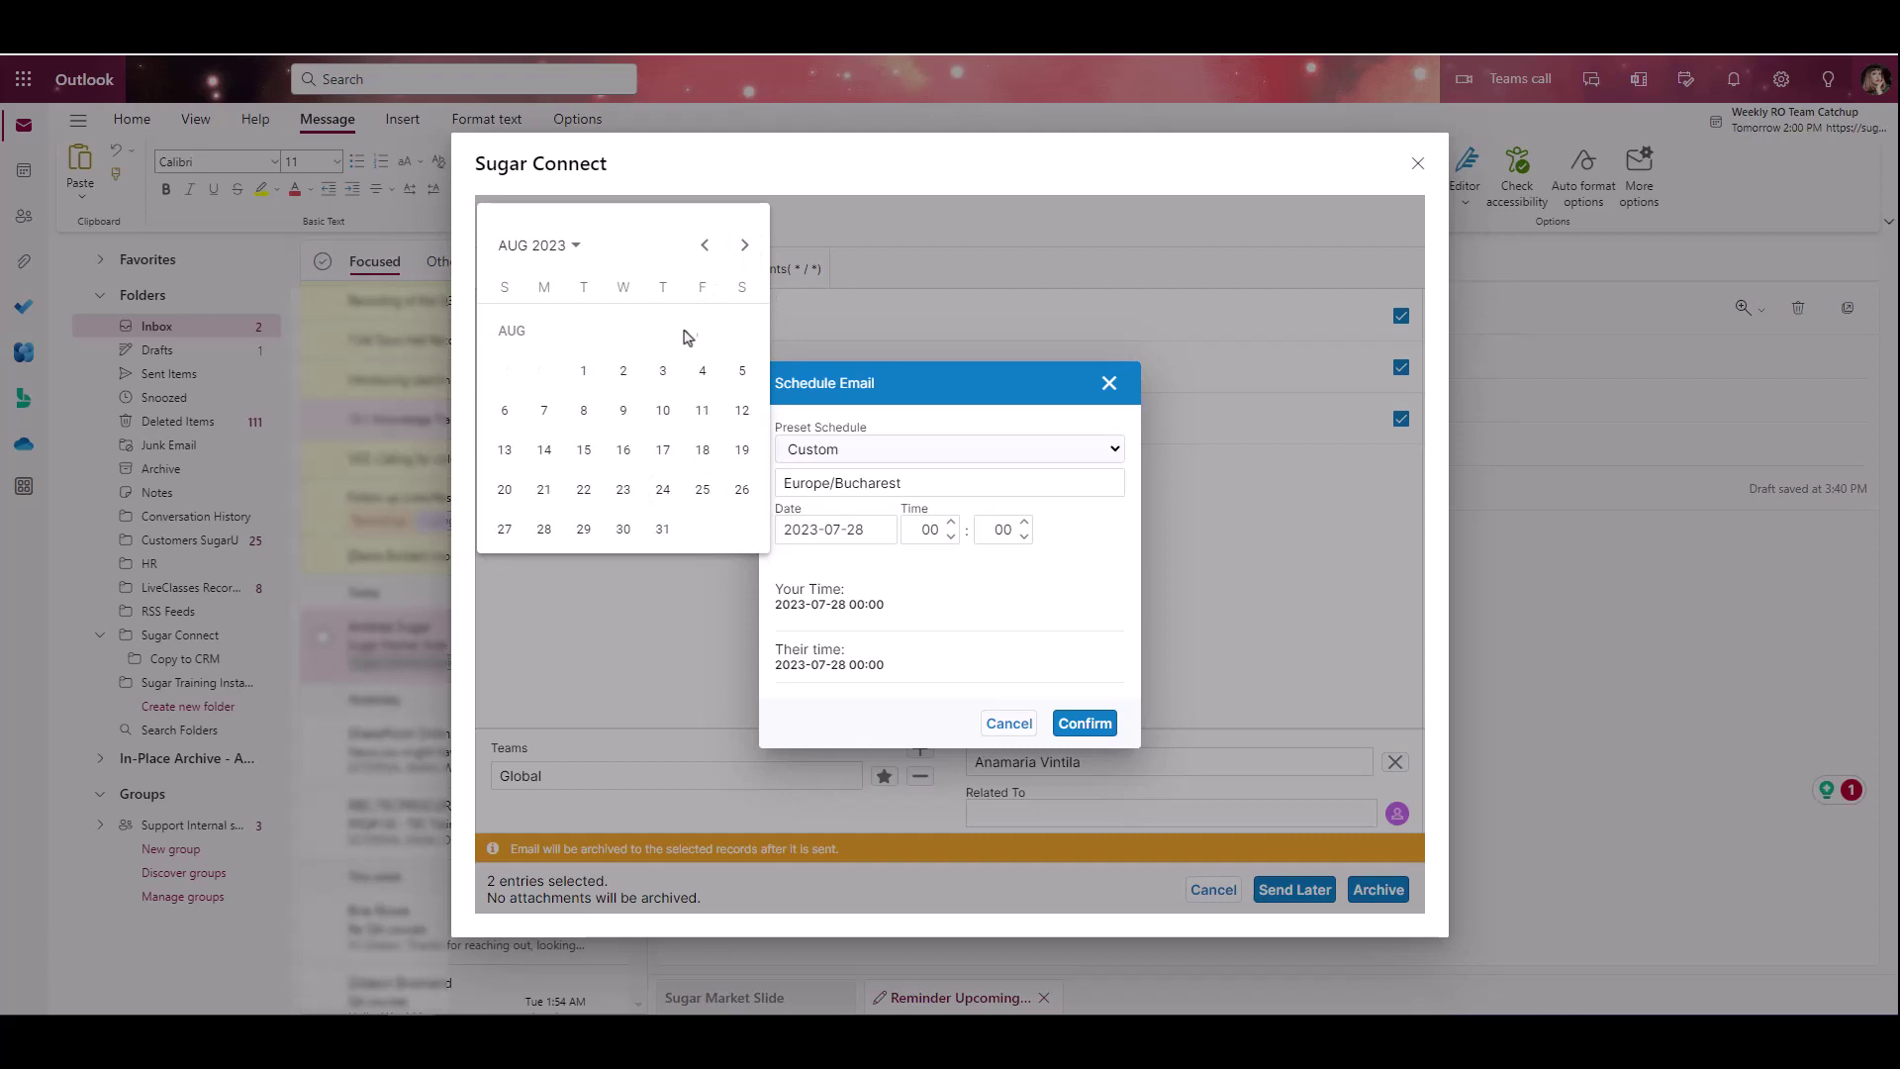
{"action": "left_click", "coordinate": [623, 450]}
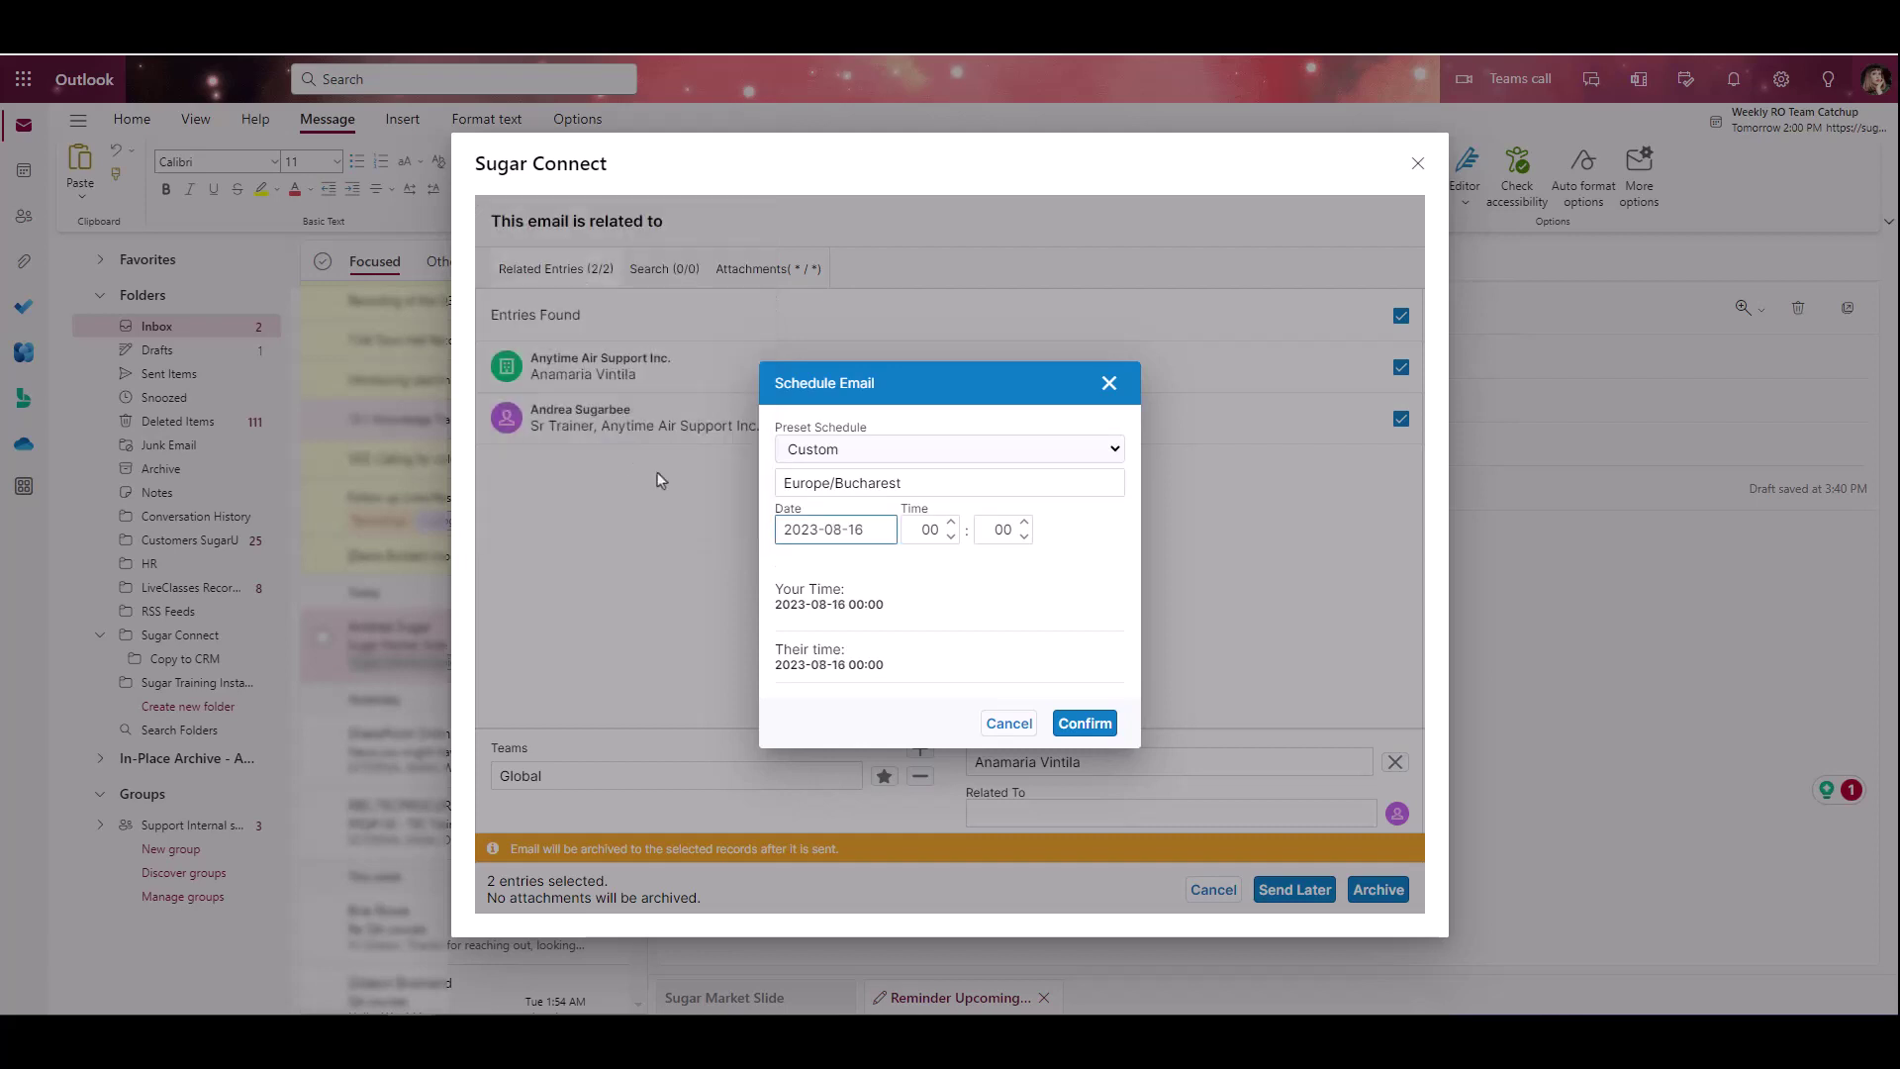
{"action": "left_click", "coordinate": [931, 540]}
{"action": "key", "text": "BackSpace"}
{"action": "key", "text": "BackSpace"}
{"action": "type", "text": "08"}
{"action": "left_click", "coordinate": [1086, 723]}
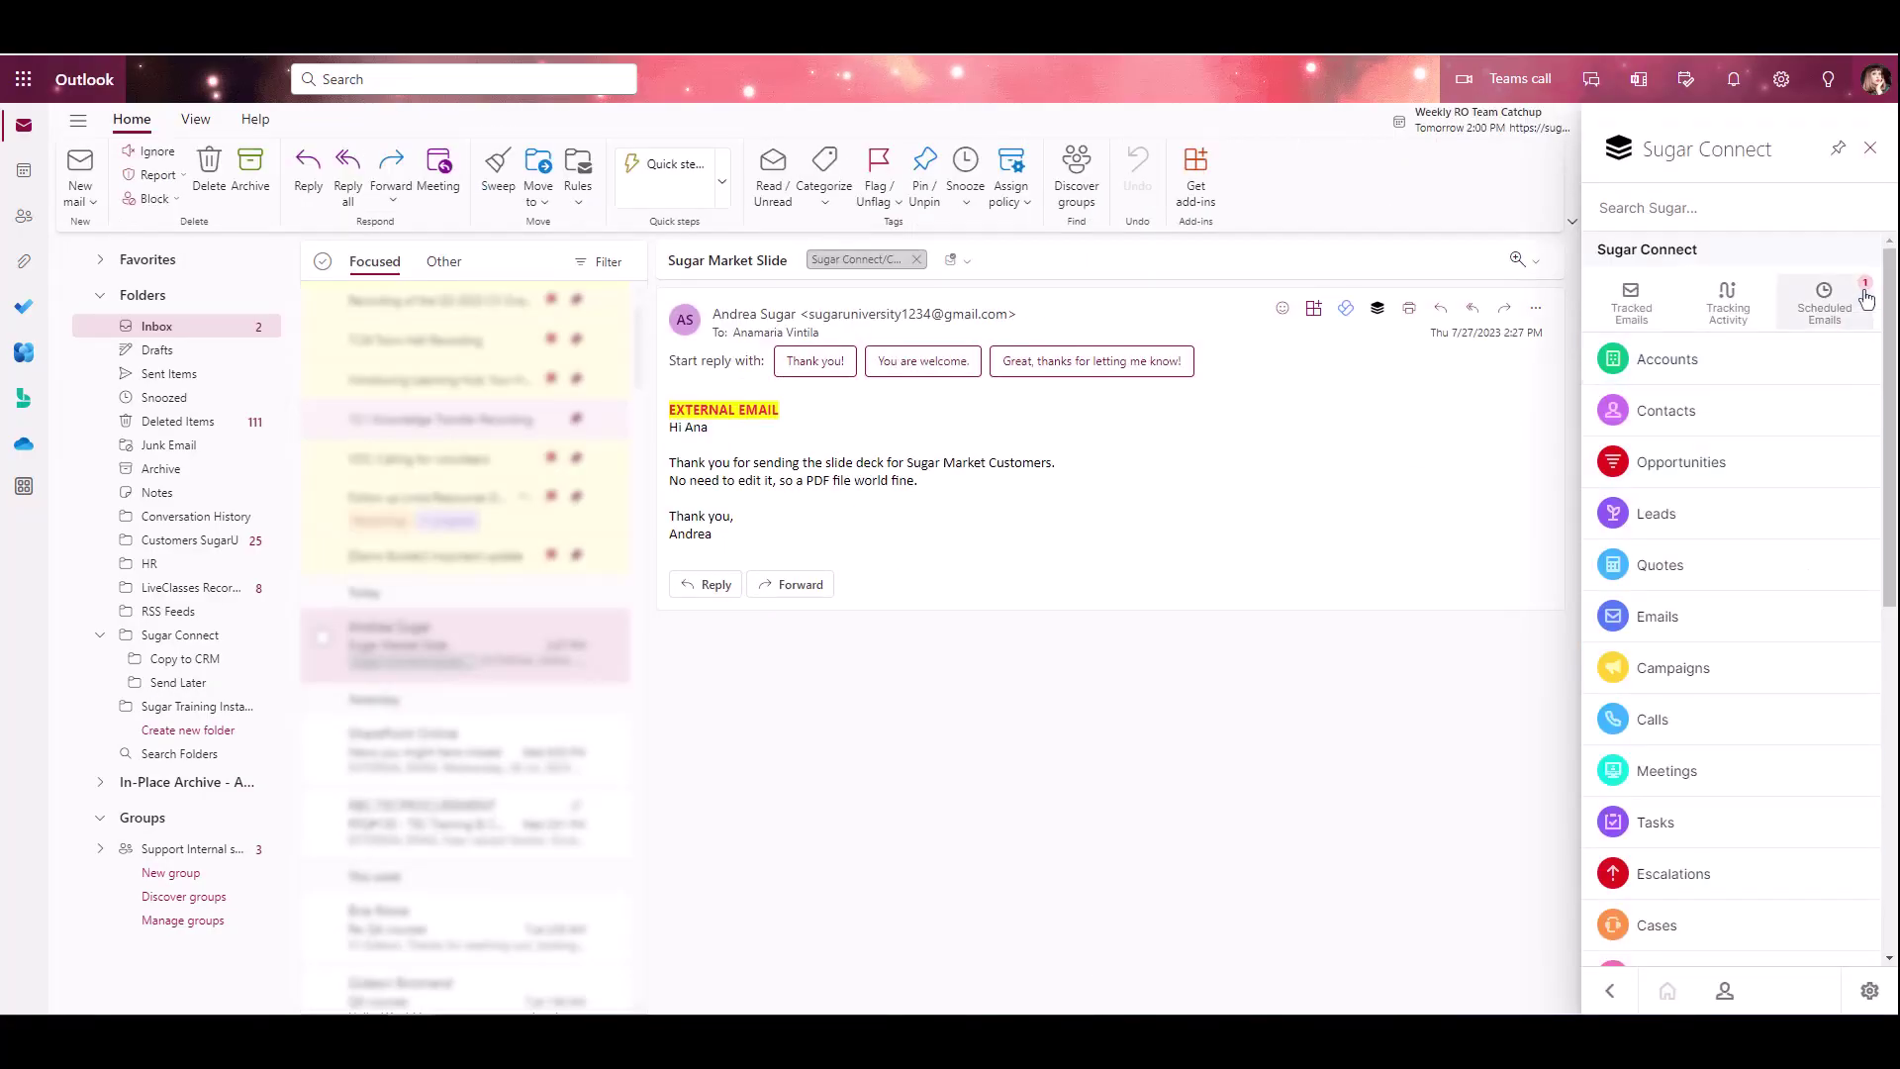
{"action": "left_click", "coordinate": [1852, 299]}
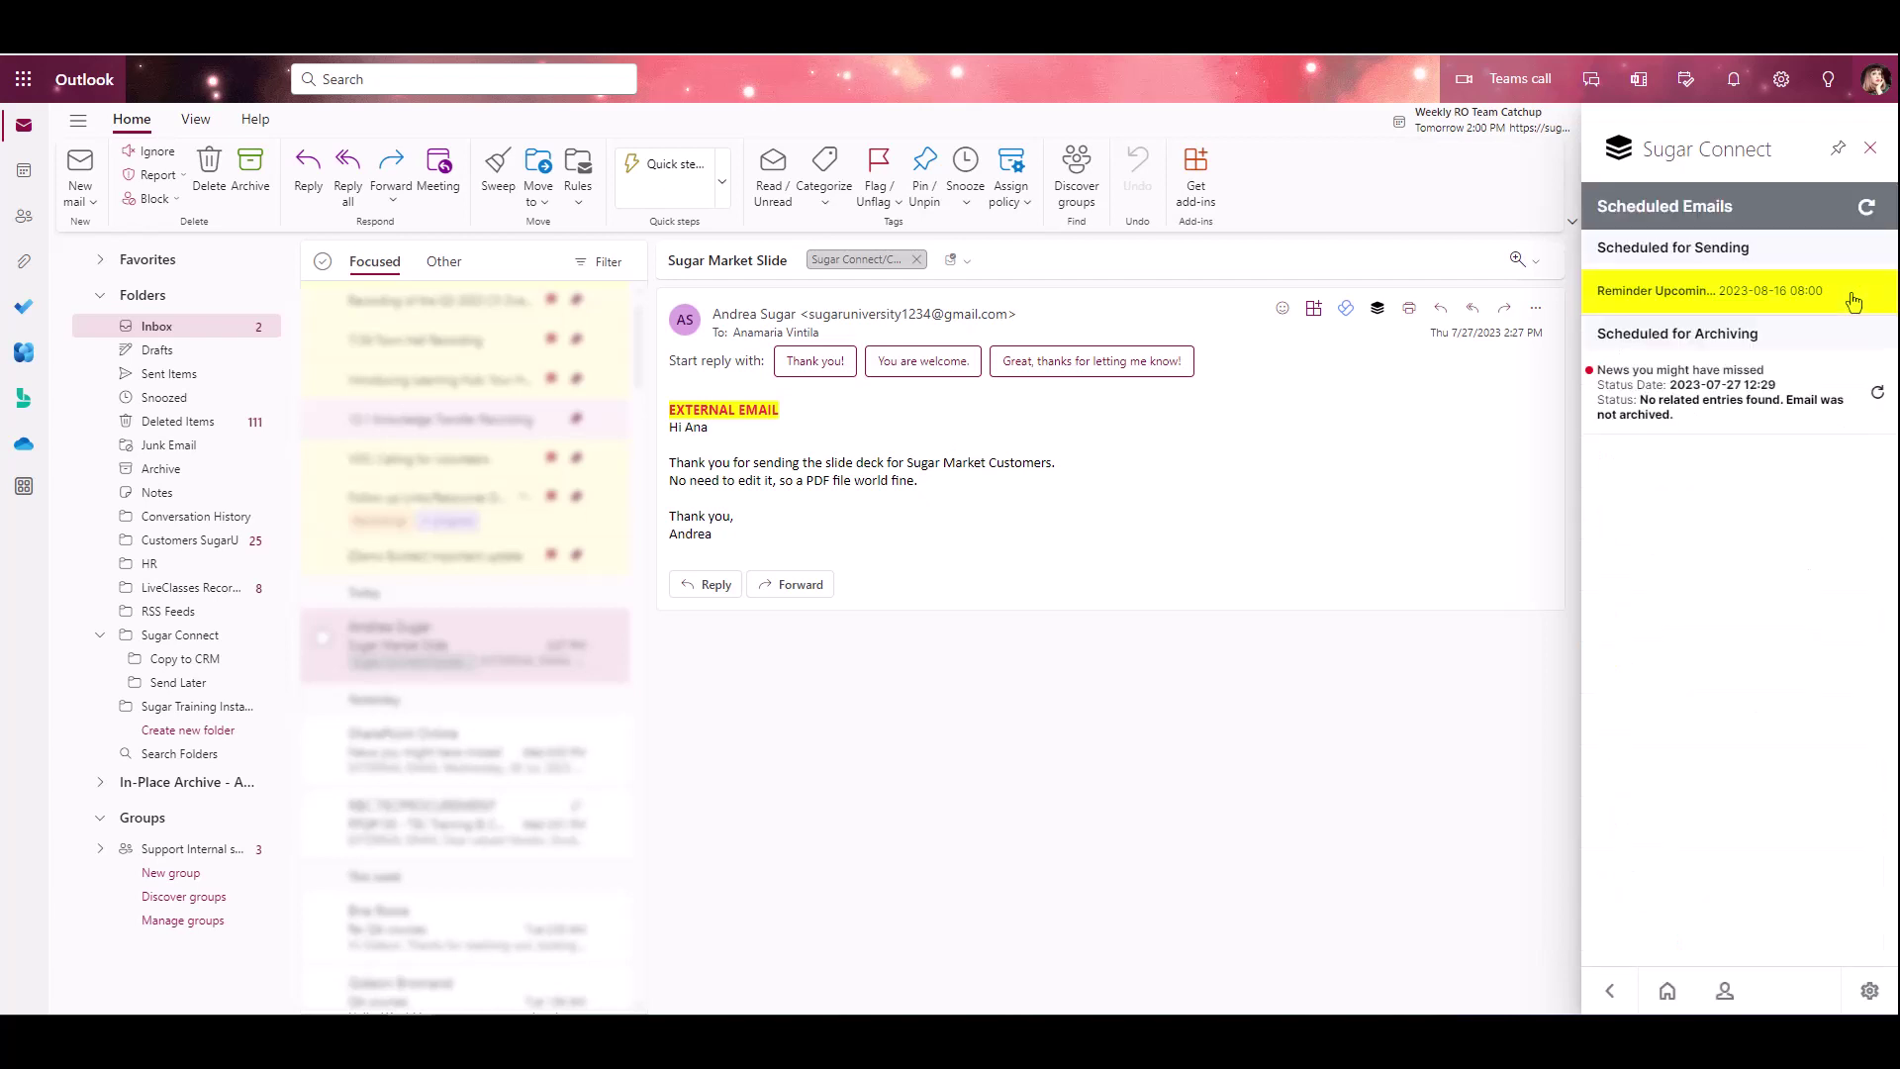
{"action": "mouse_move", "coordinate": [1866, 291]}
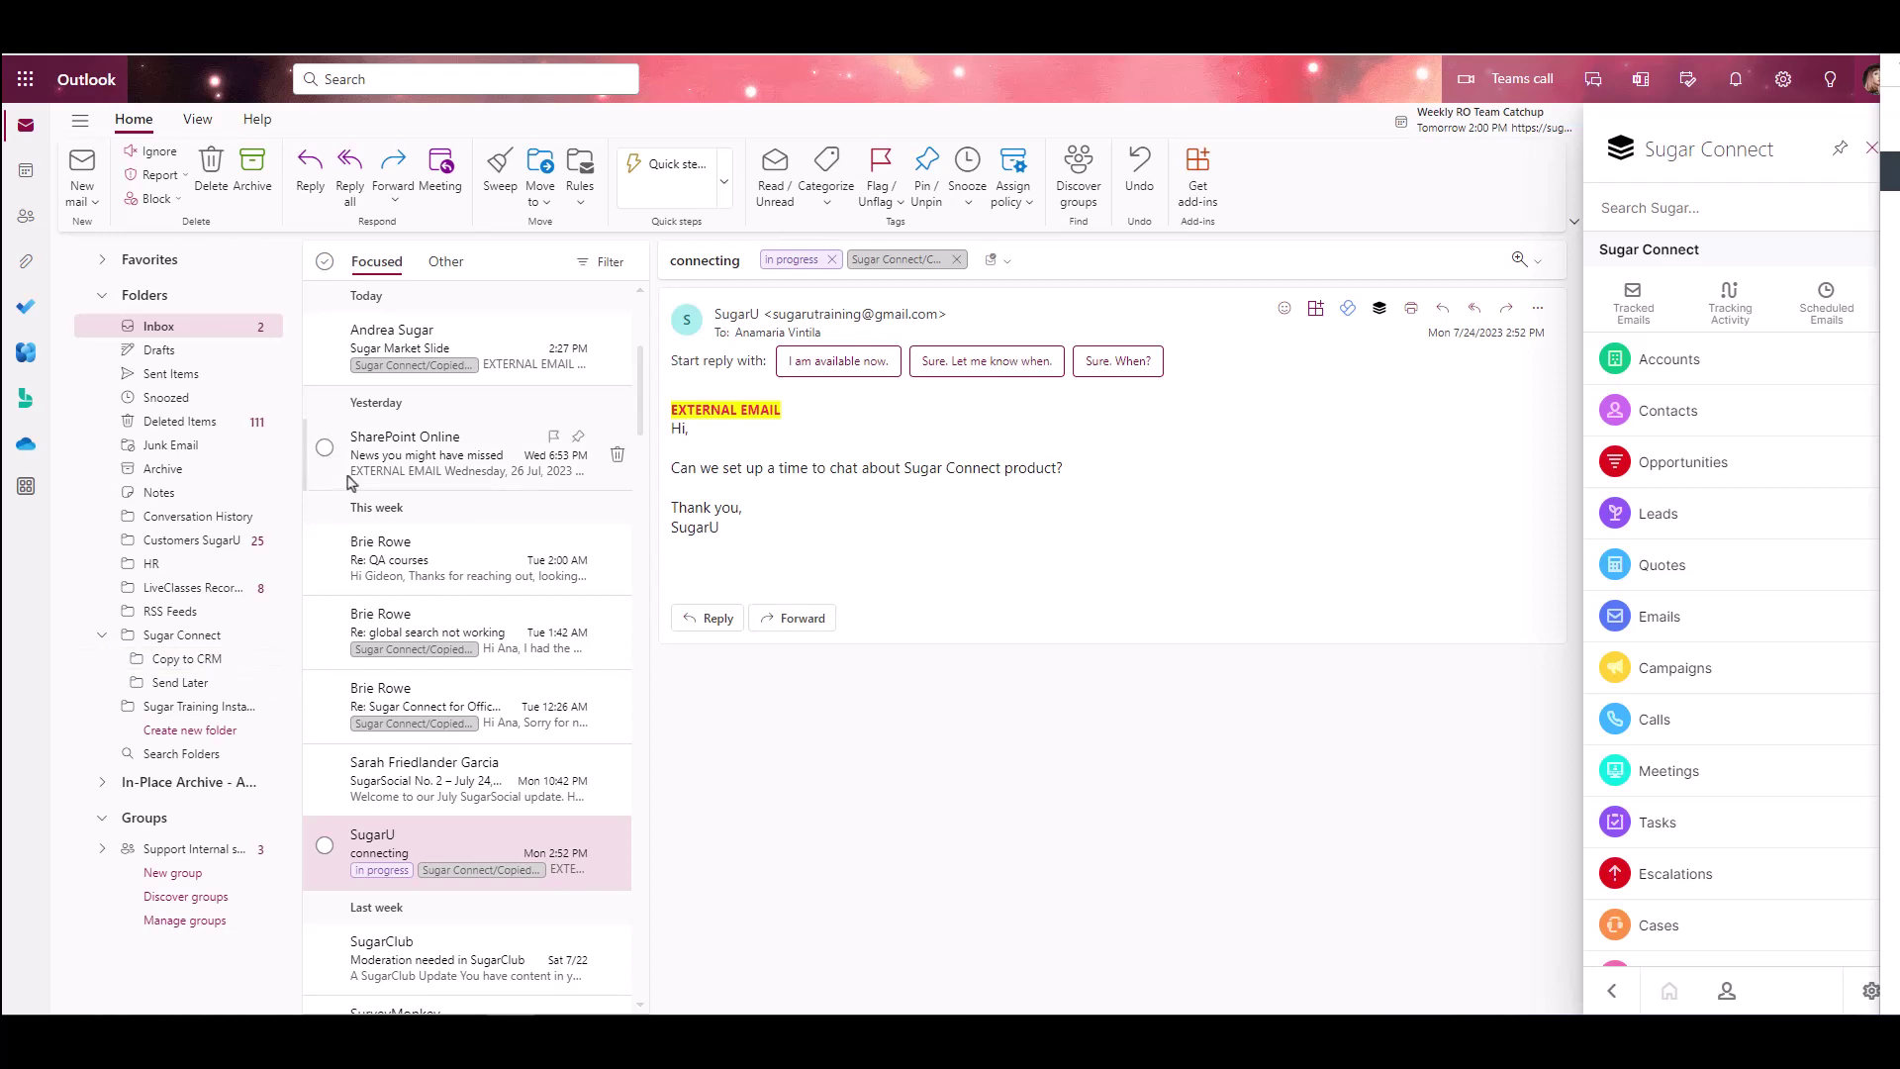
- Move the SharePoint Online, QA courses reply and Sugar Market Slide messages into Copy to CRM, then view that folder
{"action": "left_click", "coordinate": [326, 340]}
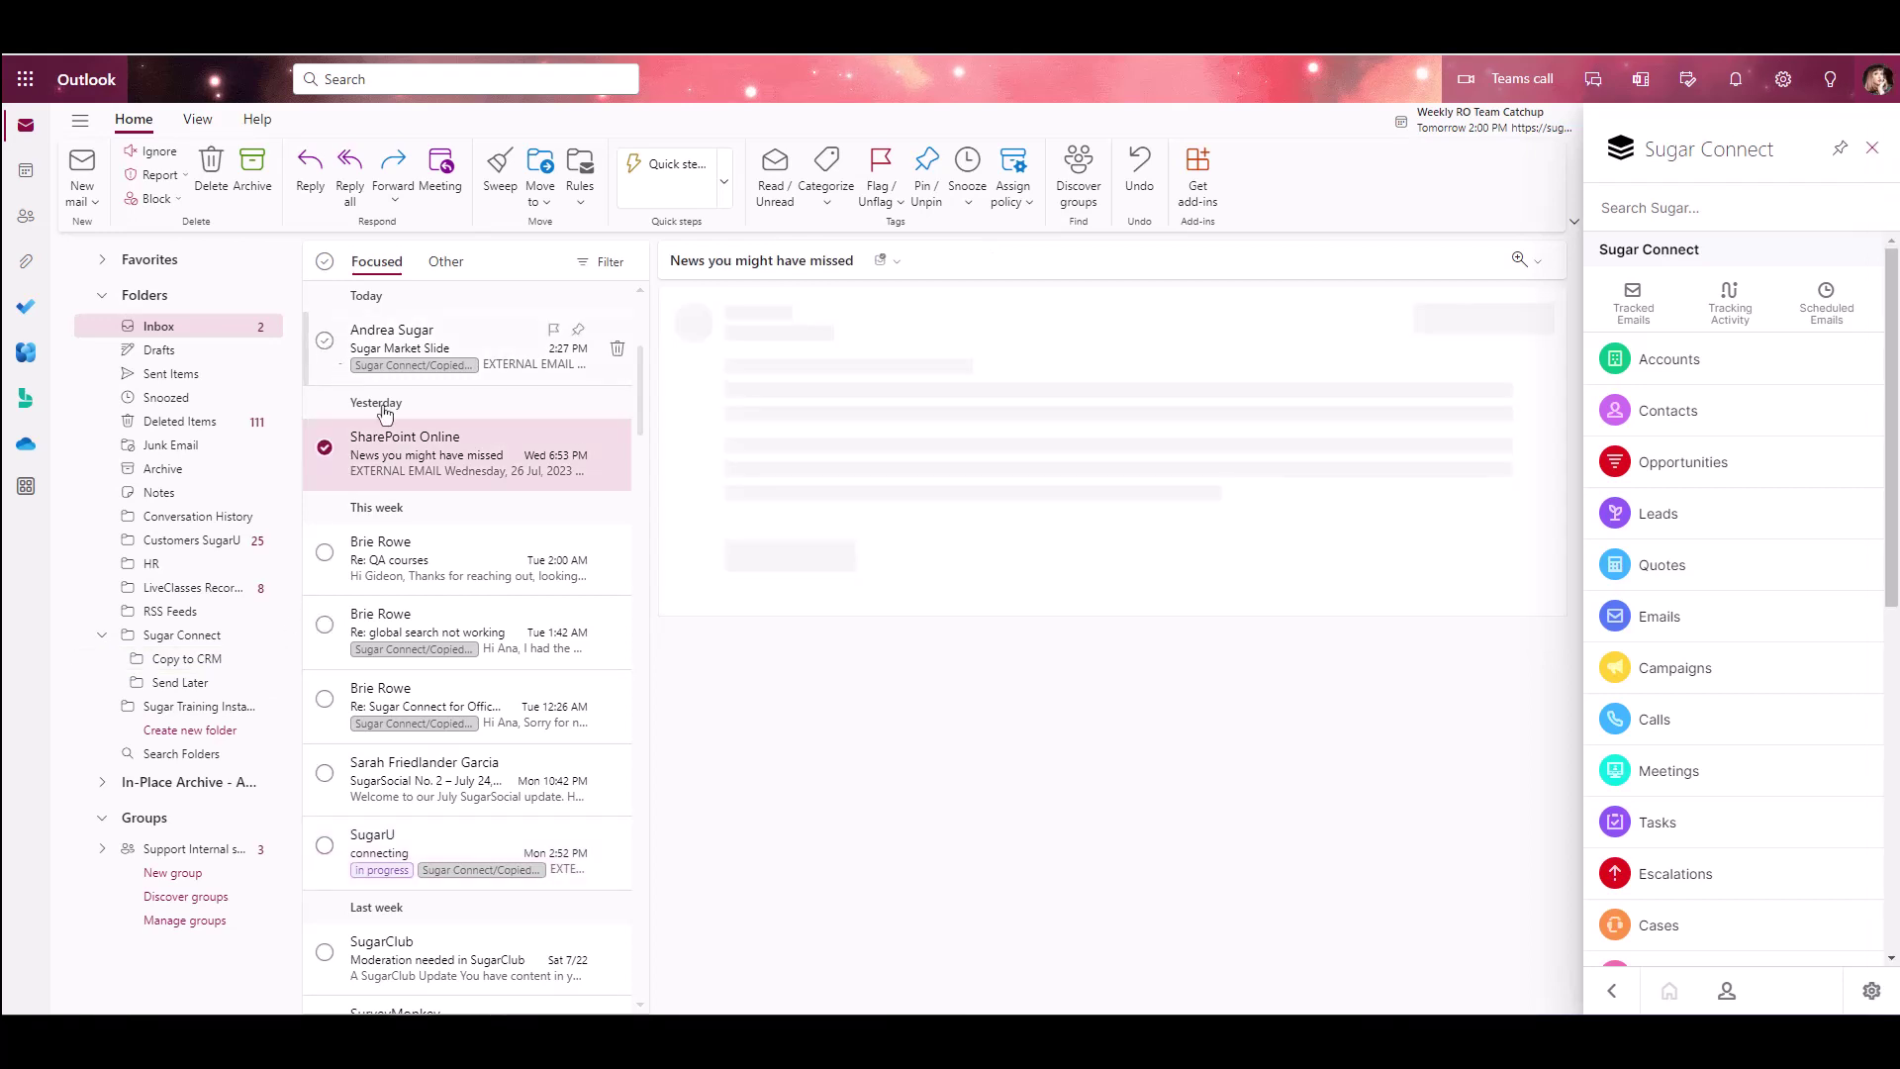
{"action": "left_click", "coordinate": [324, 551]}
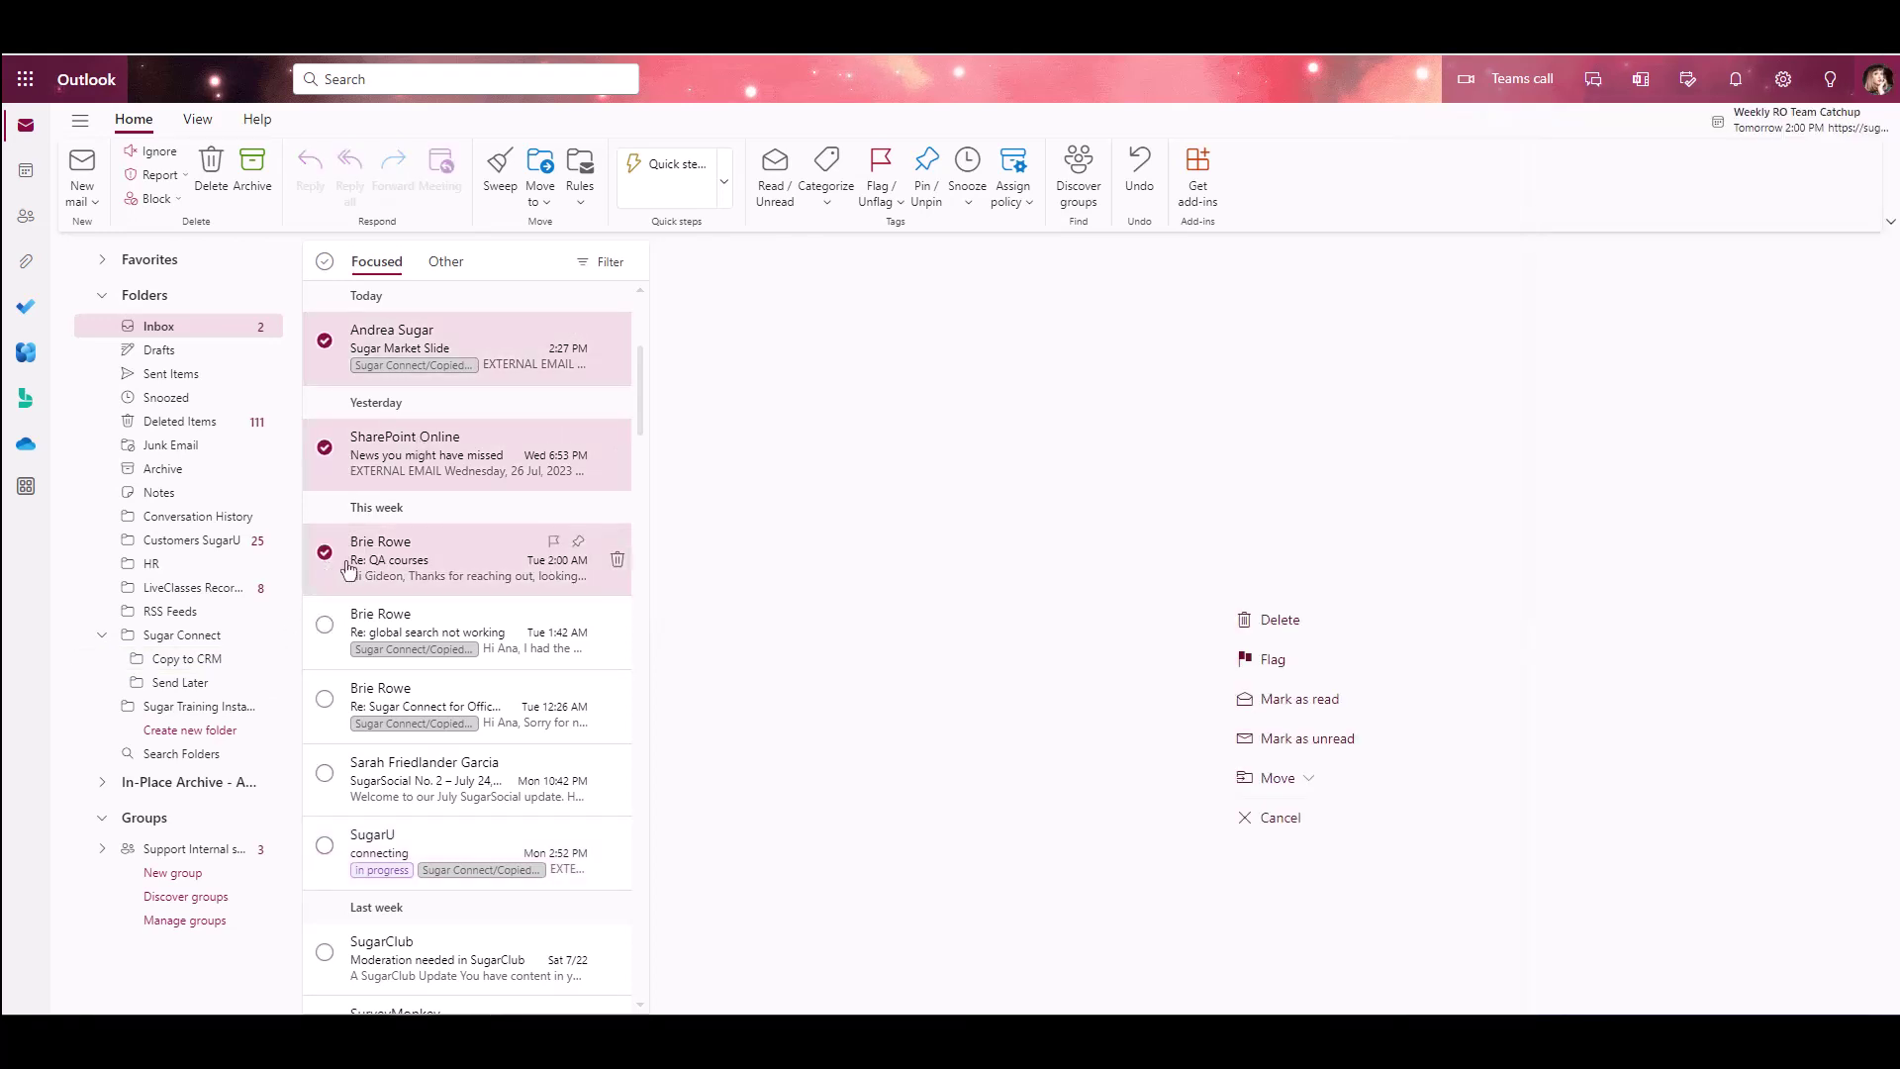
{"action": "left_click_drag", "start_coordinate": [327, 554], "coordinate": [207, 666]}
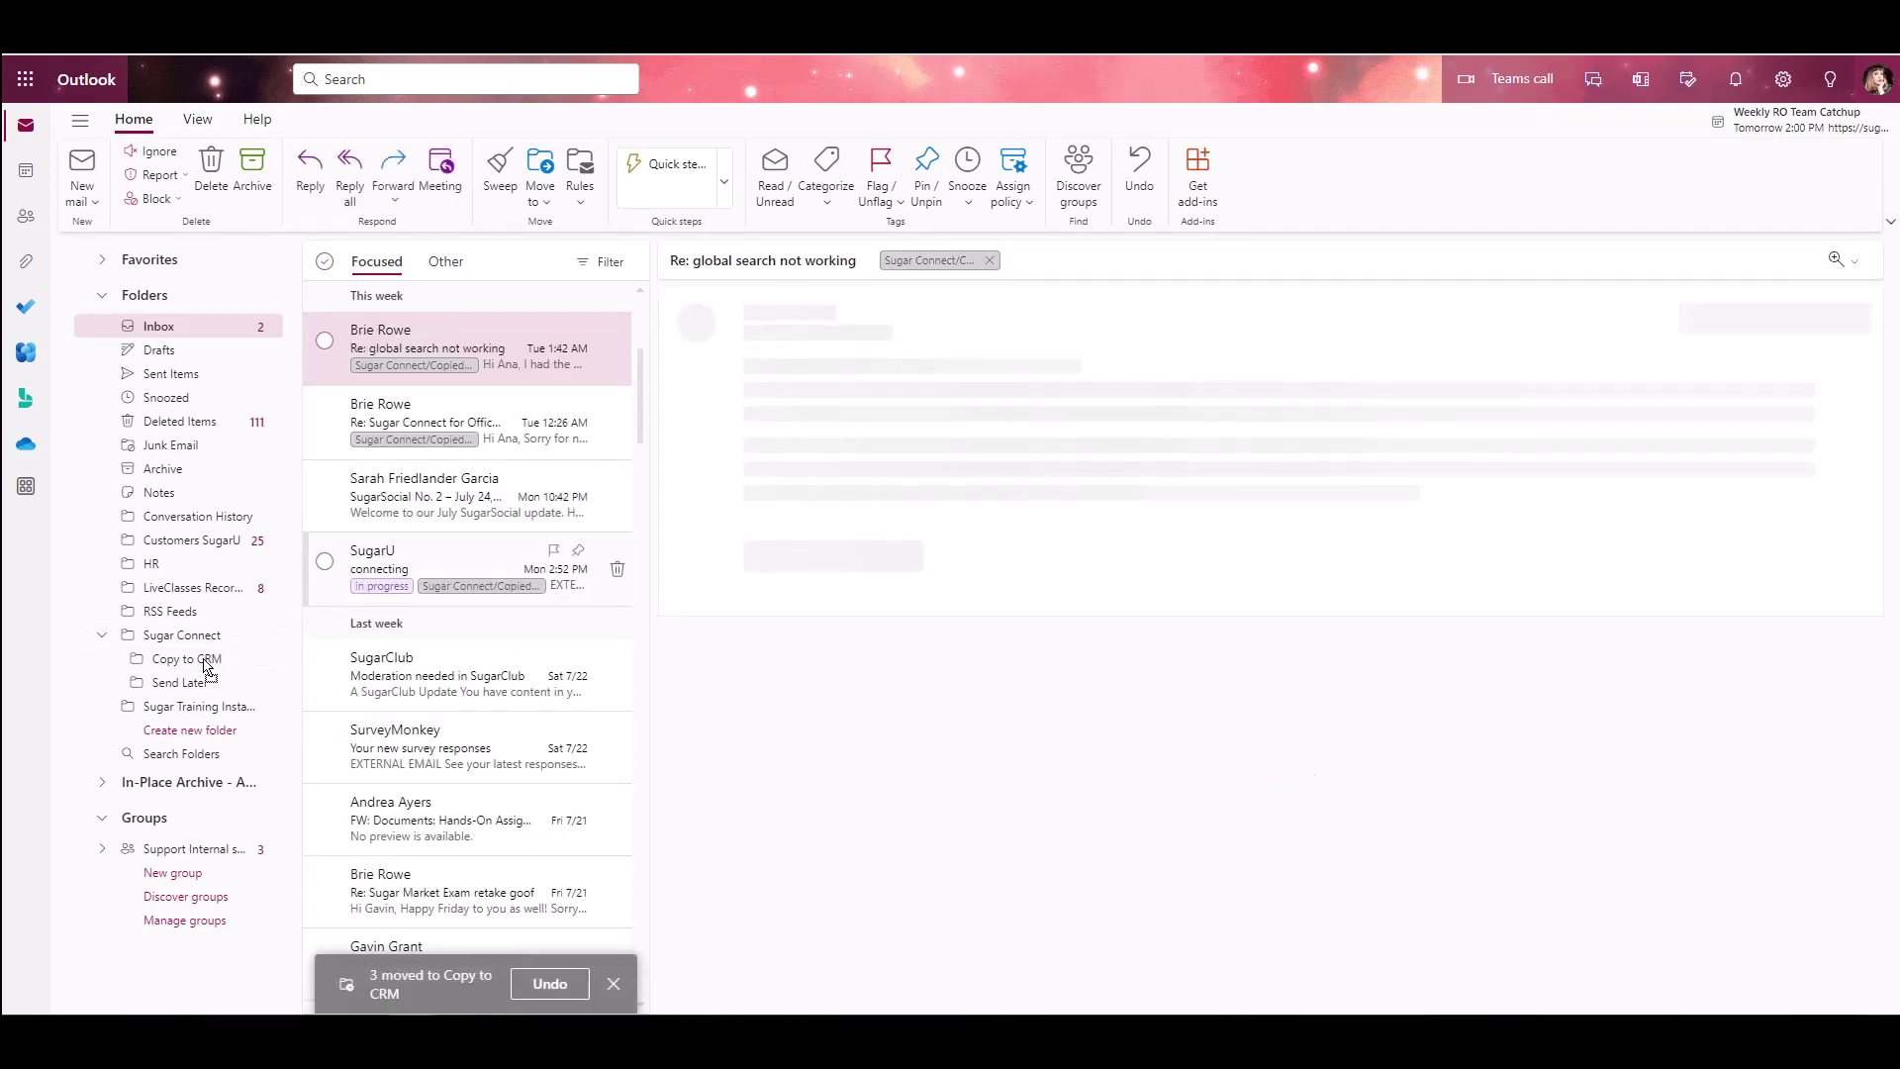
{"action": "left_click", "coordinate": [262, 667]}
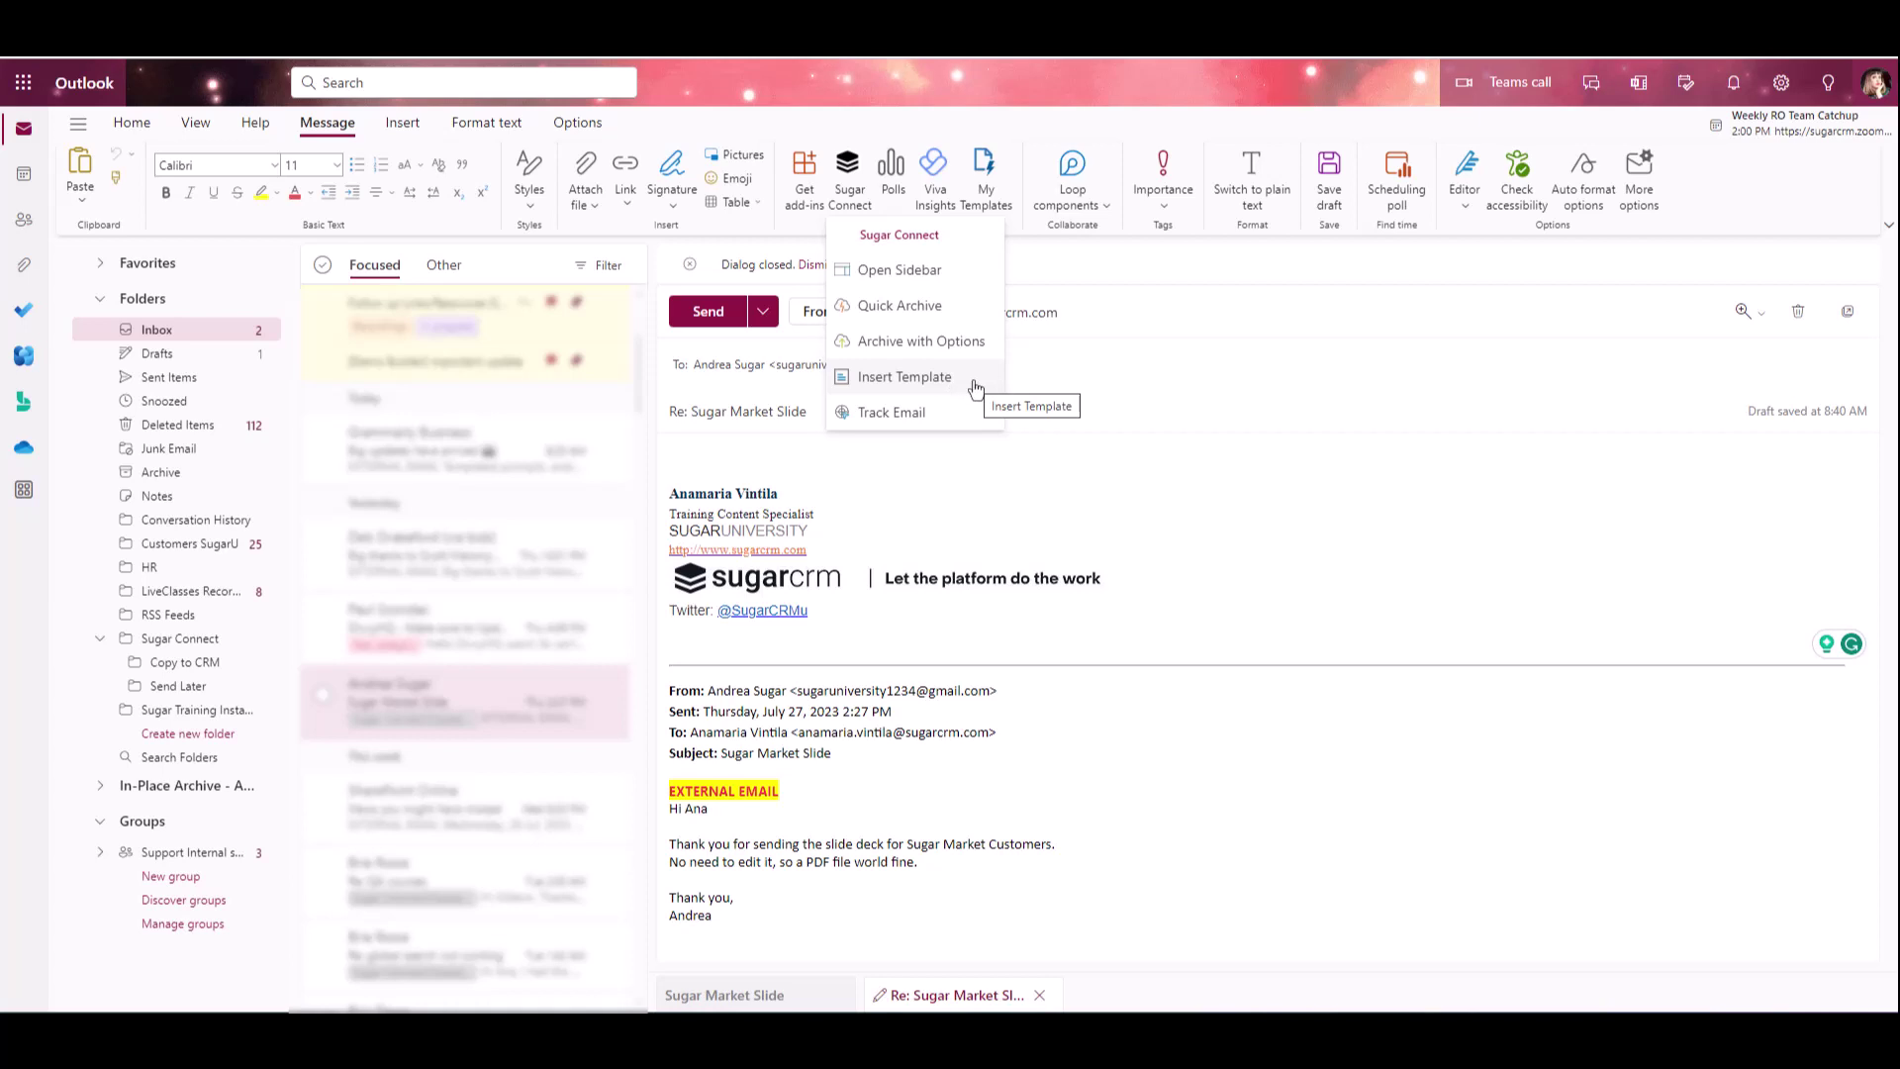
- Browse Sugar Connect email templates, expand the Not tagged group, and refresh the template list
{"action": "left_click", "coordinate": [975, 384]}
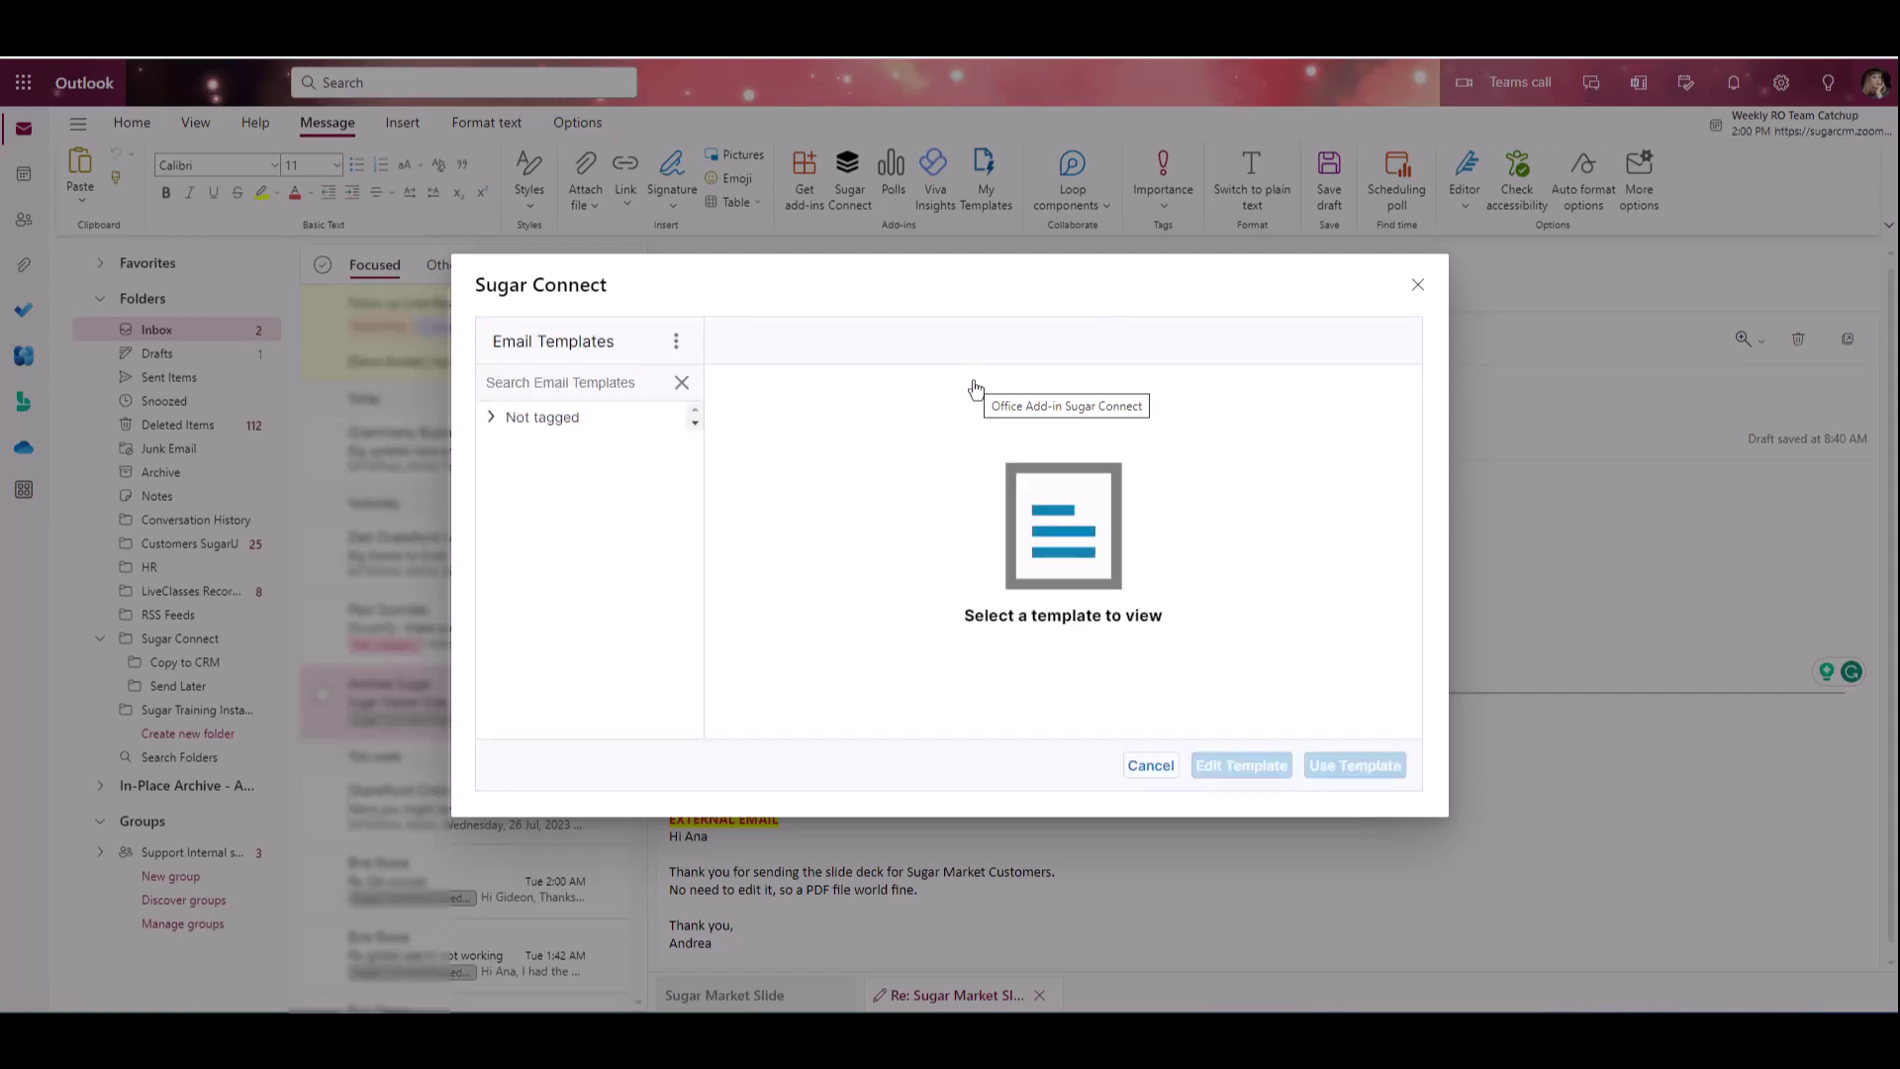
{"action": "left_click", "coordinate": [612, 423]}
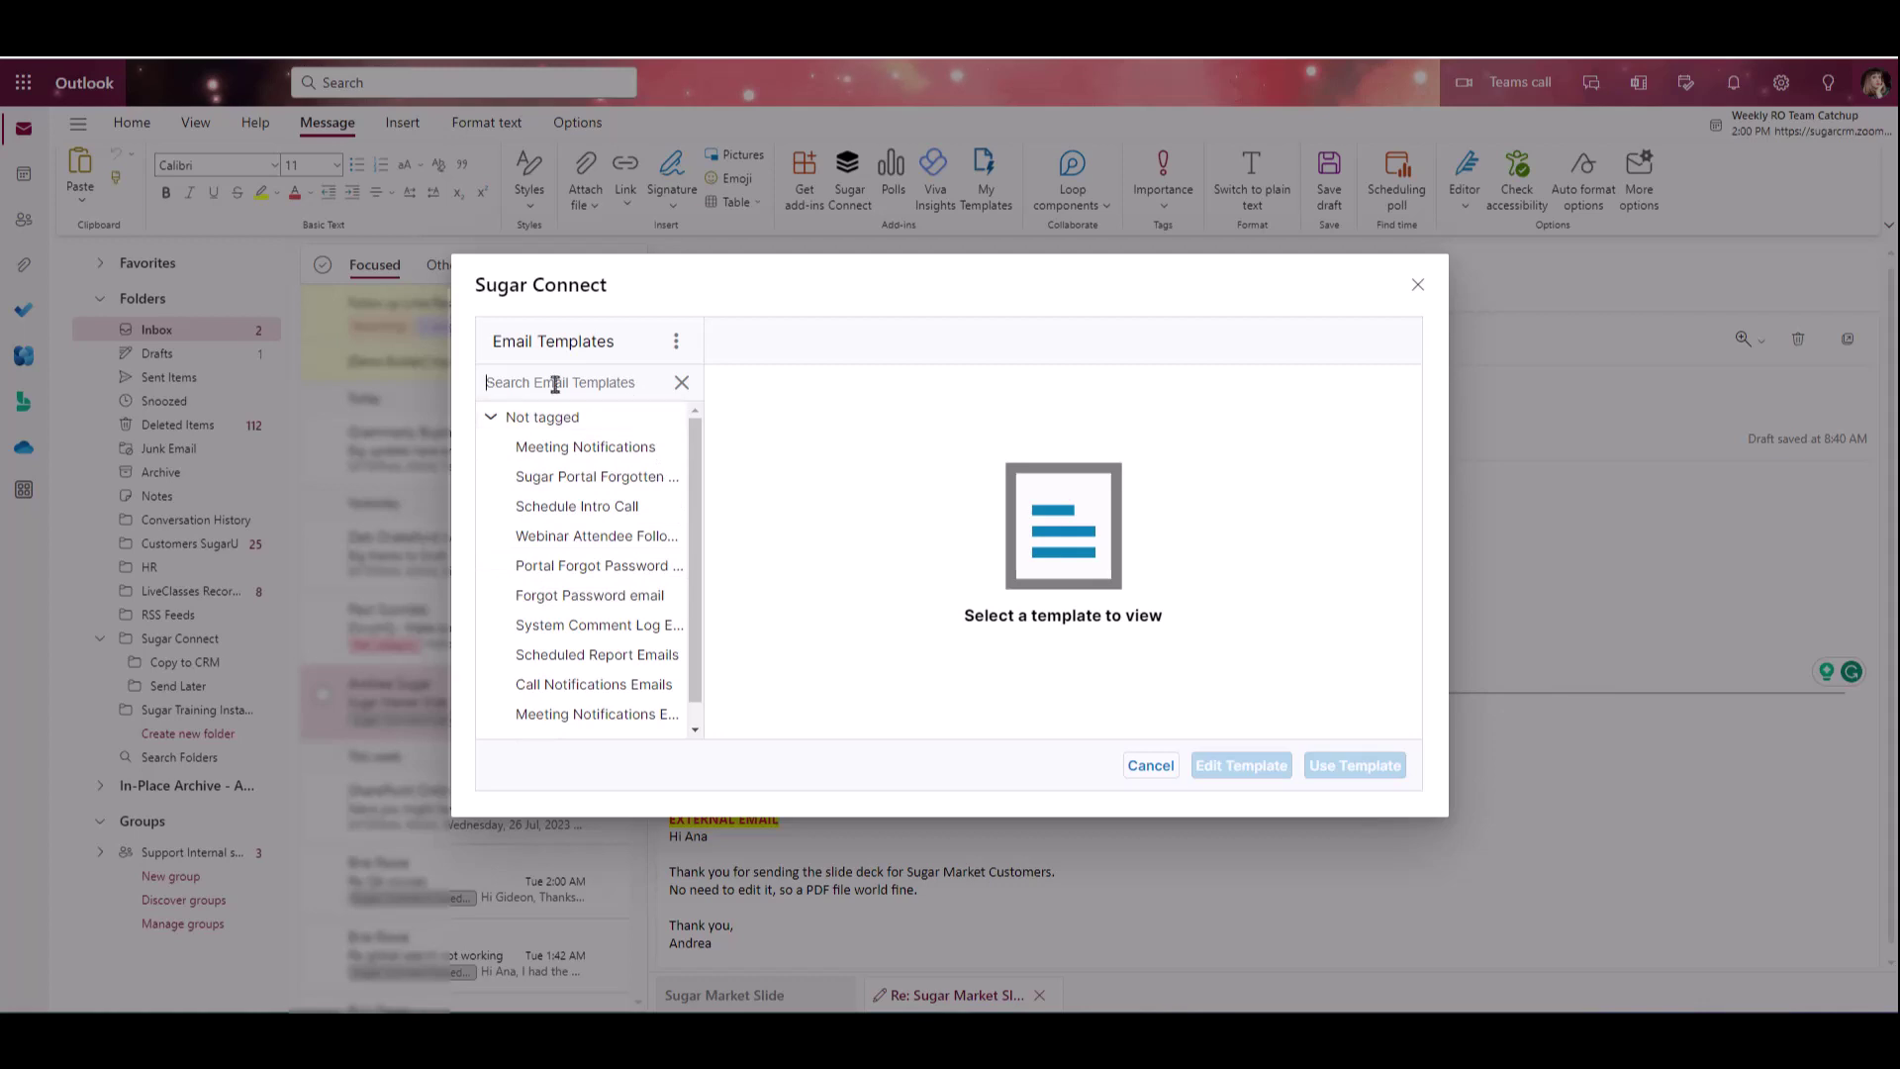
{"action": "left_click", "coordinate": [677, 343]}
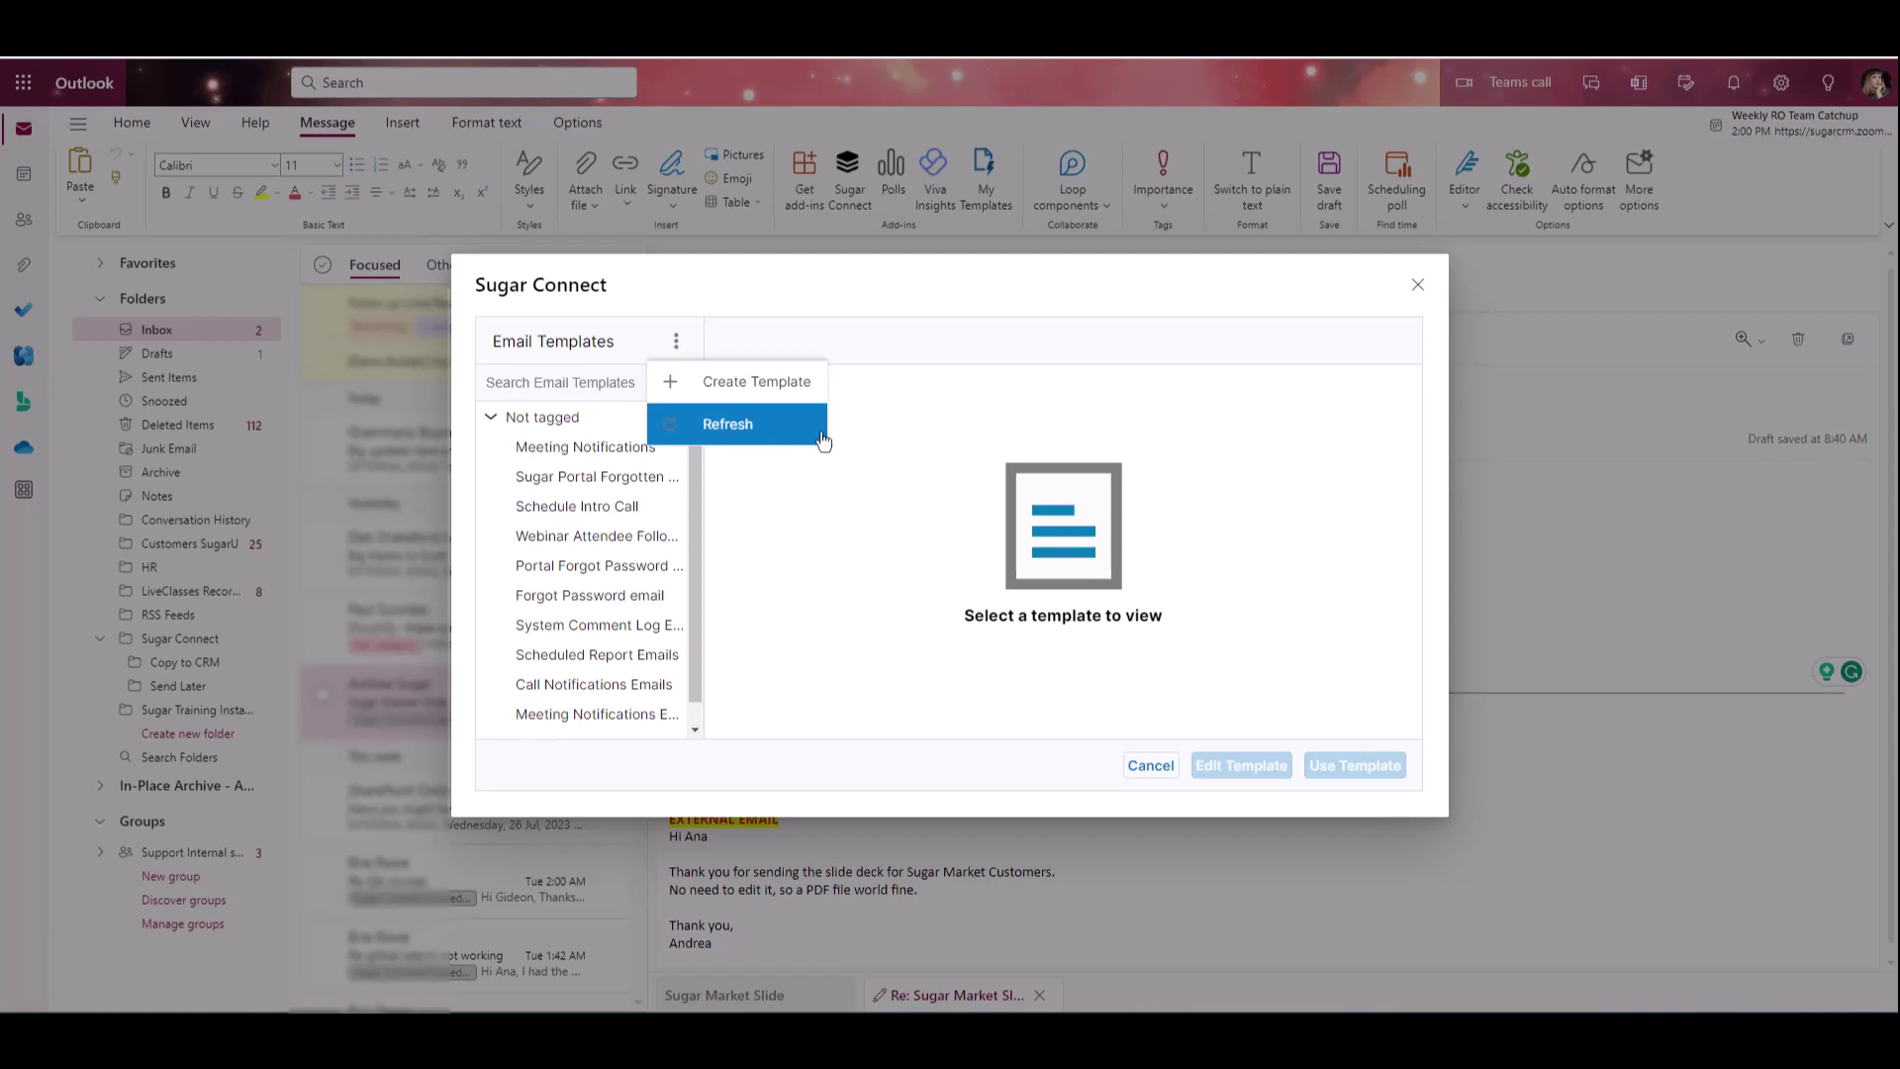
{"action": "left_click", "coordinate": [824, 432]}
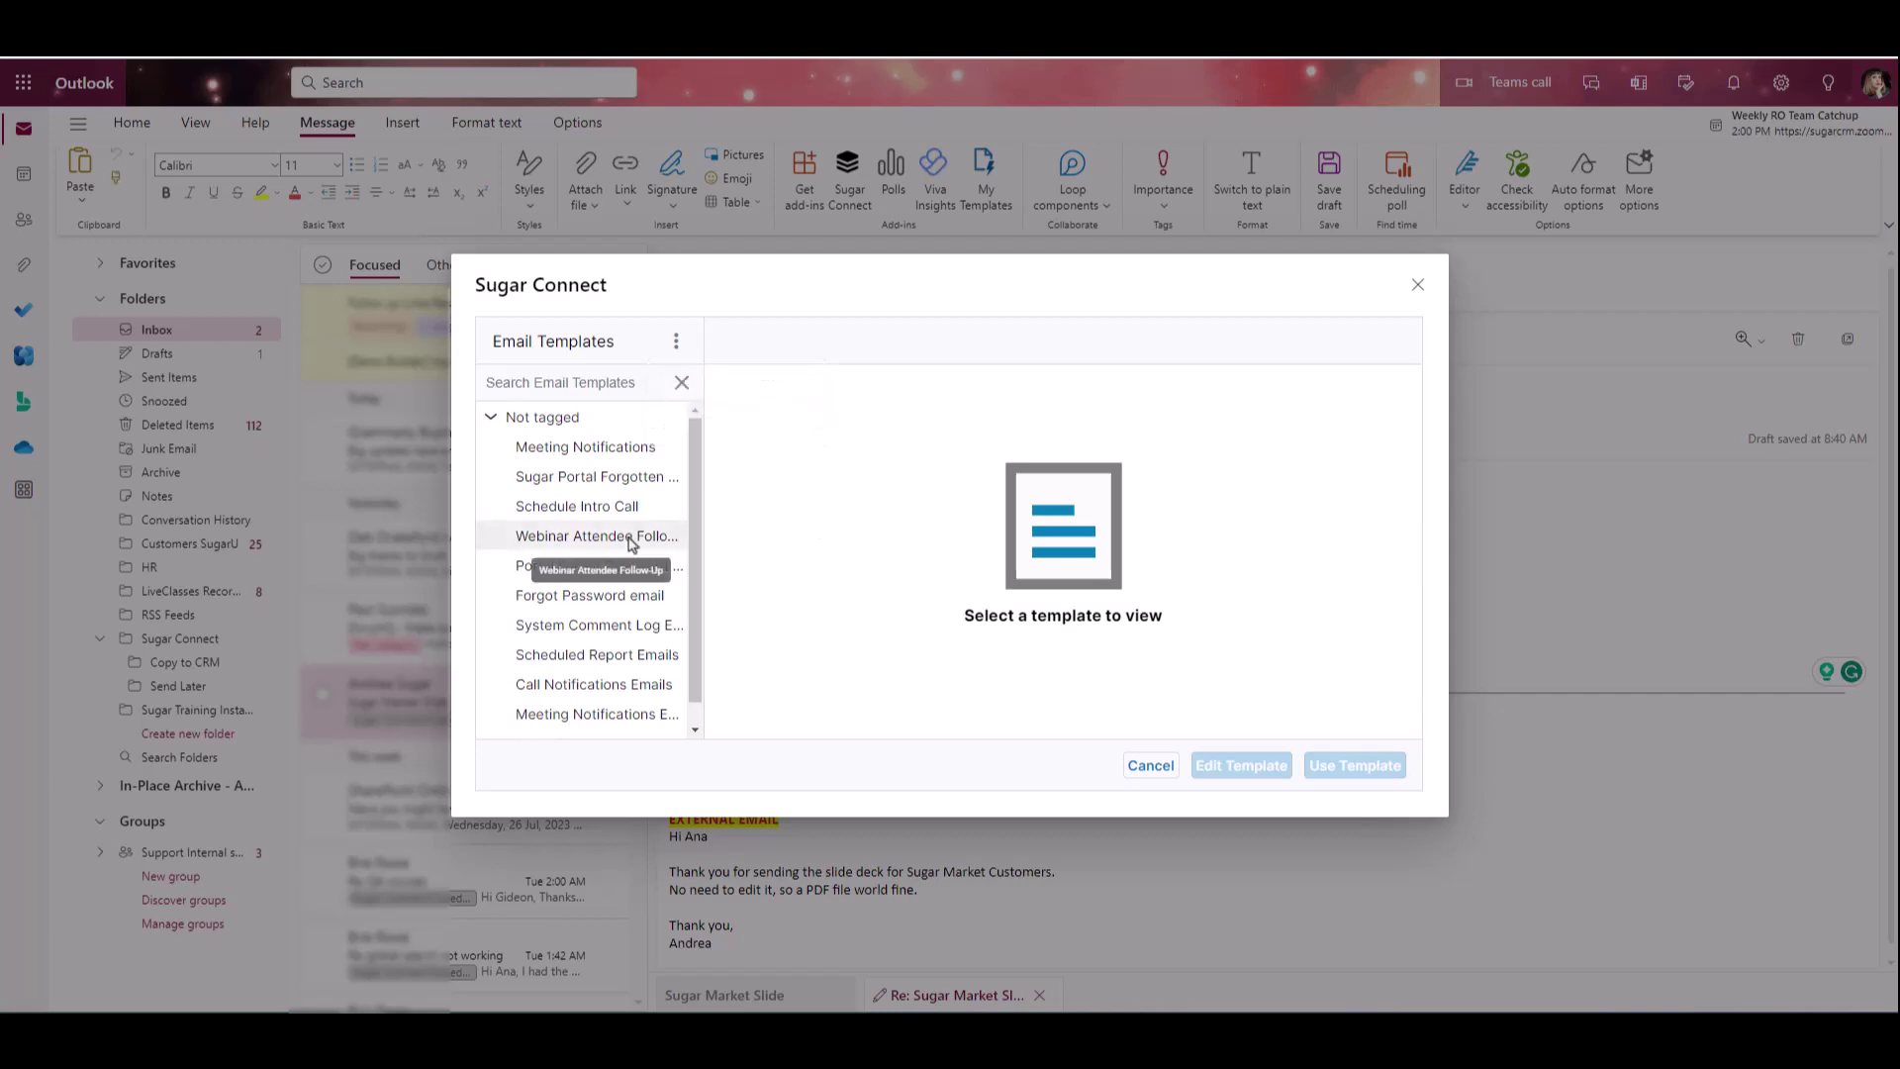
- Fill the reply with the Webinar Attendee Follow-Up template, subject 'Webinar Recording Access'
{"action": "double_click", "coordinate": [629, 543]}
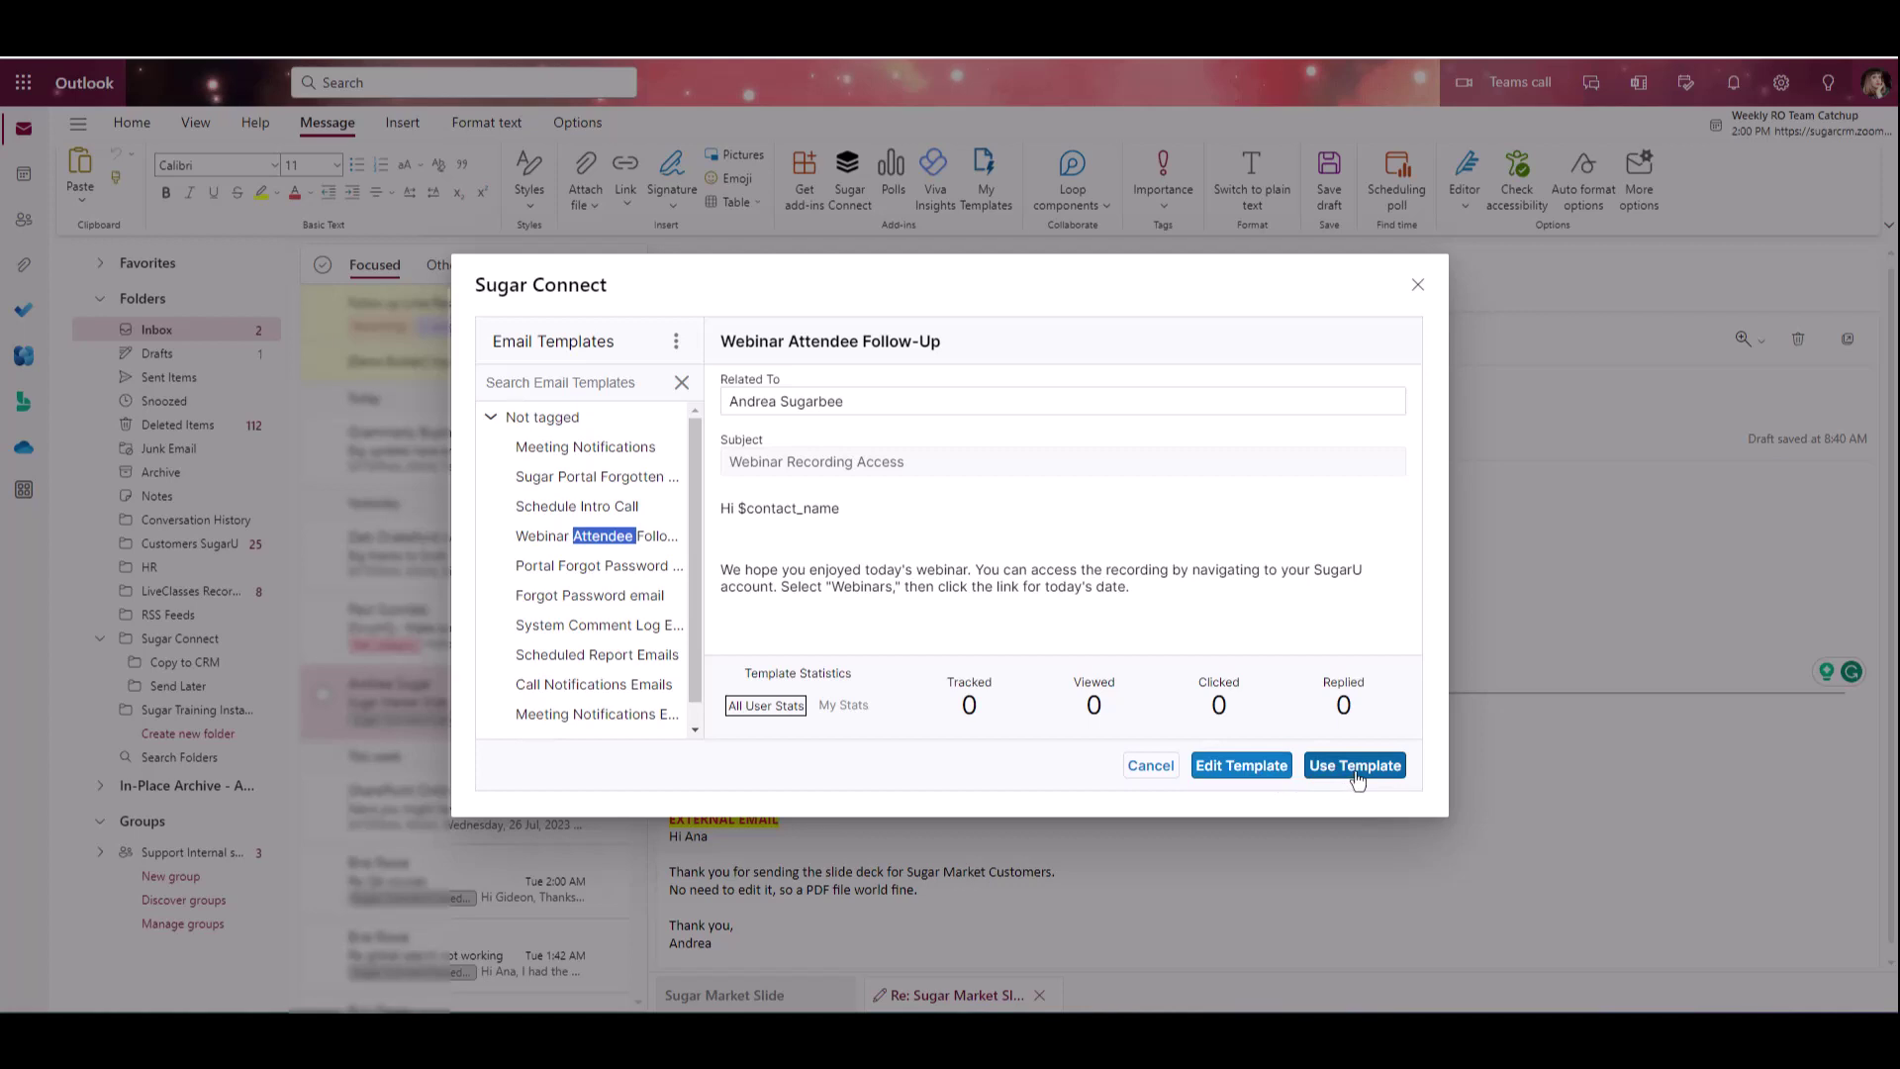
{"action": "left_click", "coordinate": [1356, 780]}
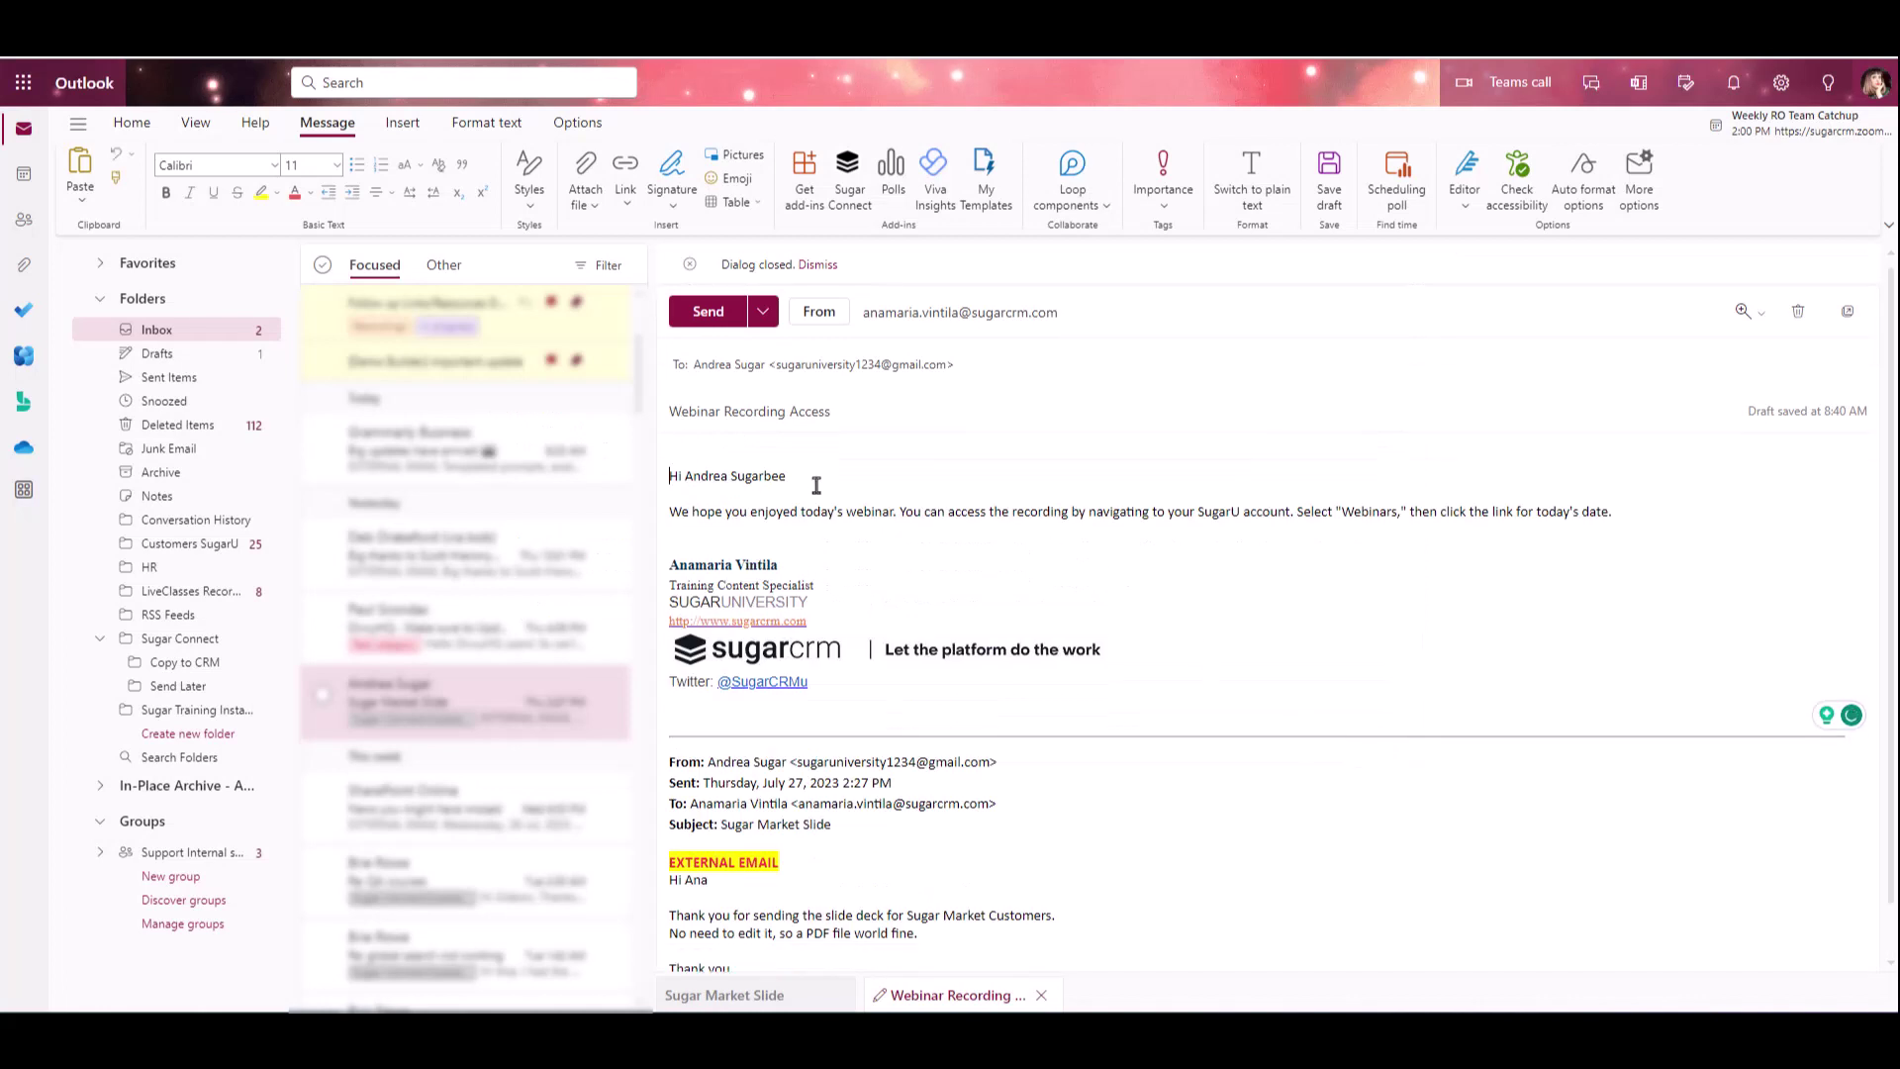
- Send the Webinar Recording Access reply and return Sugar Connect to its home module list
{"action": "left_click", "coordinate": [716, 315]}
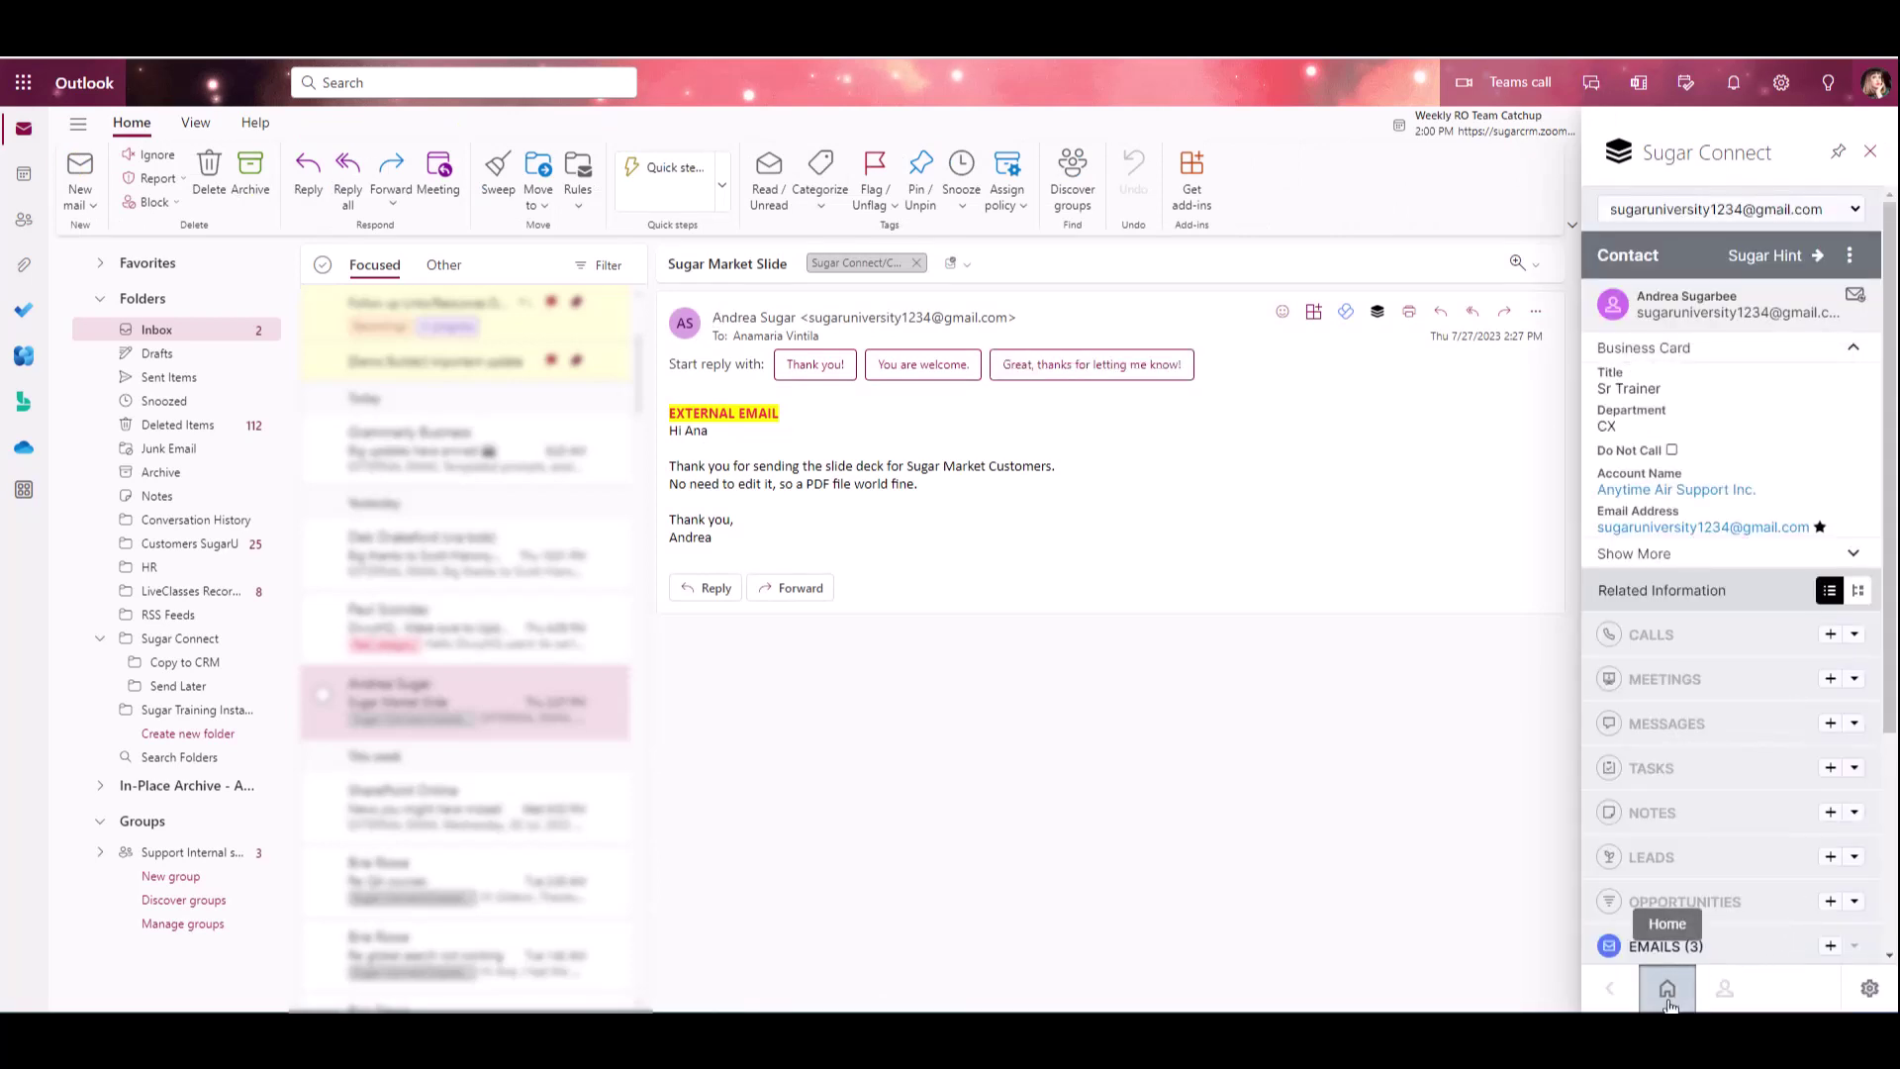
{"action": "left_click", "coordinate": [1668, 988]}
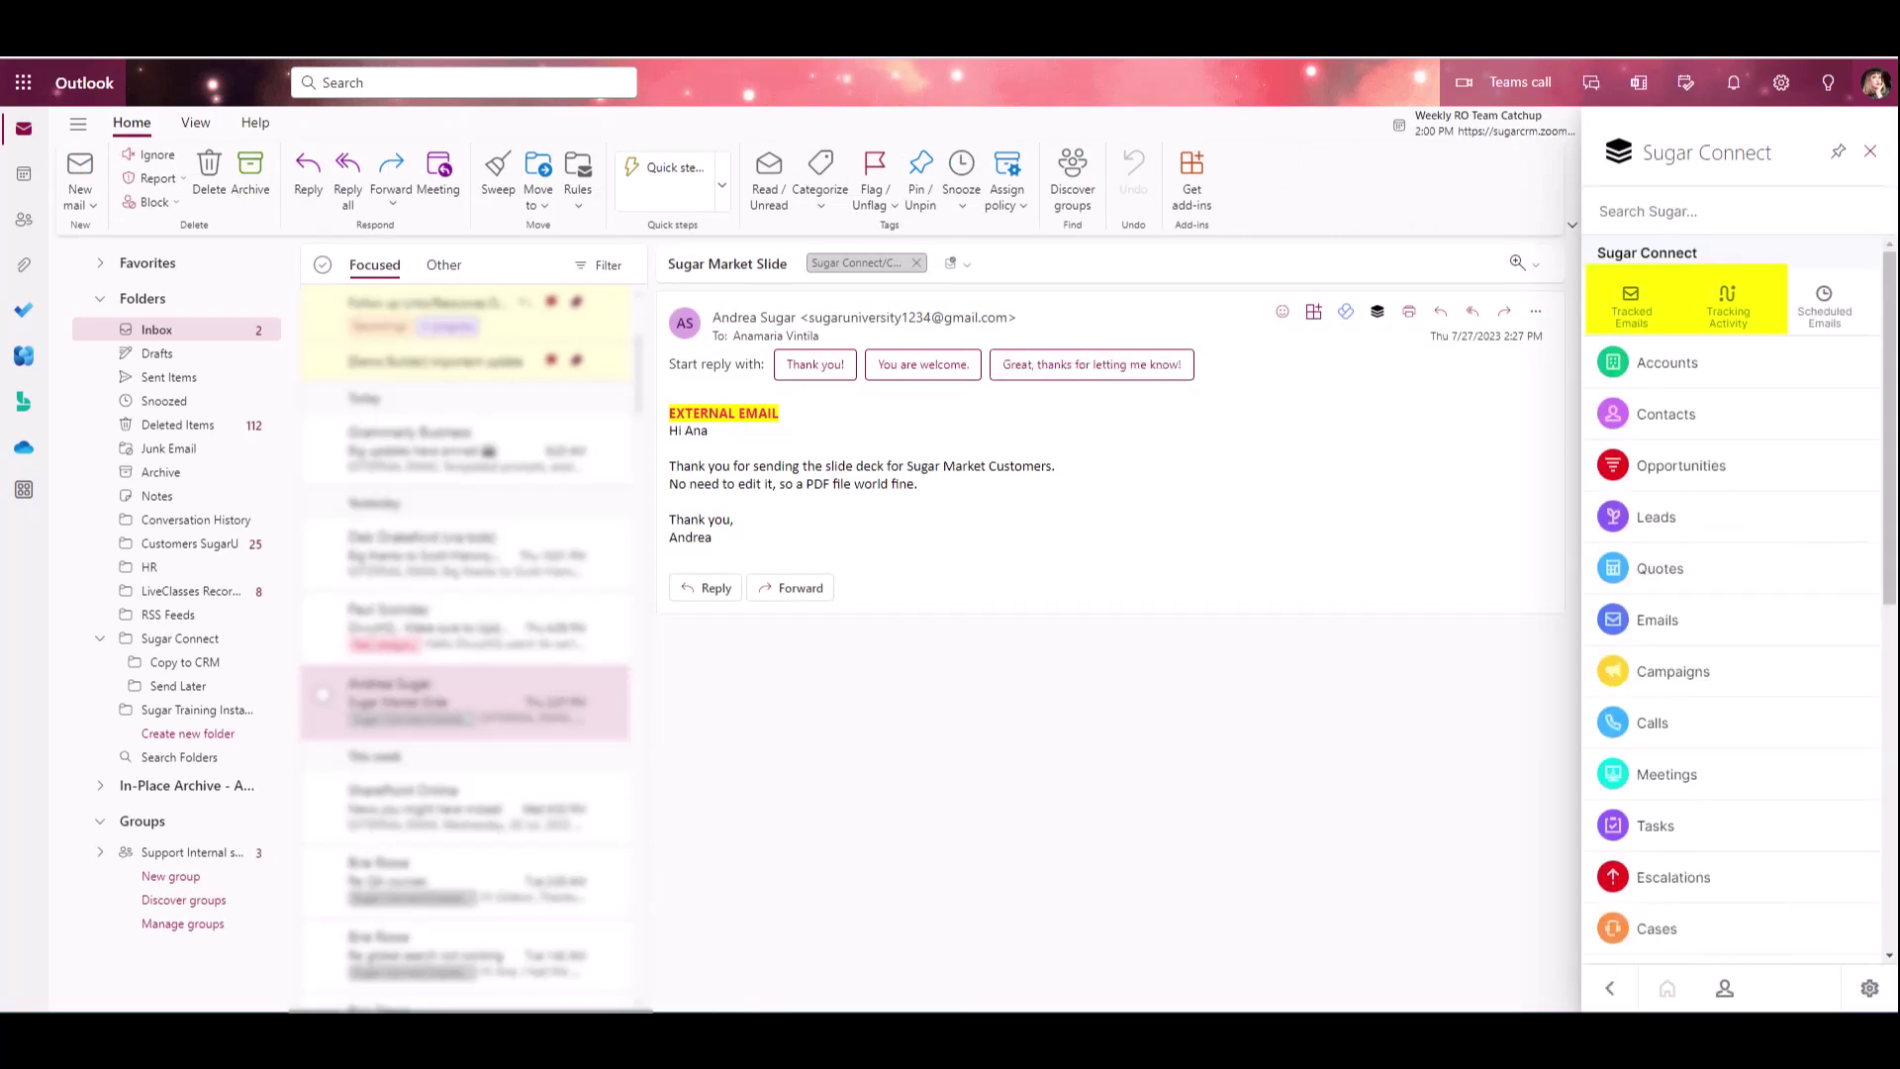